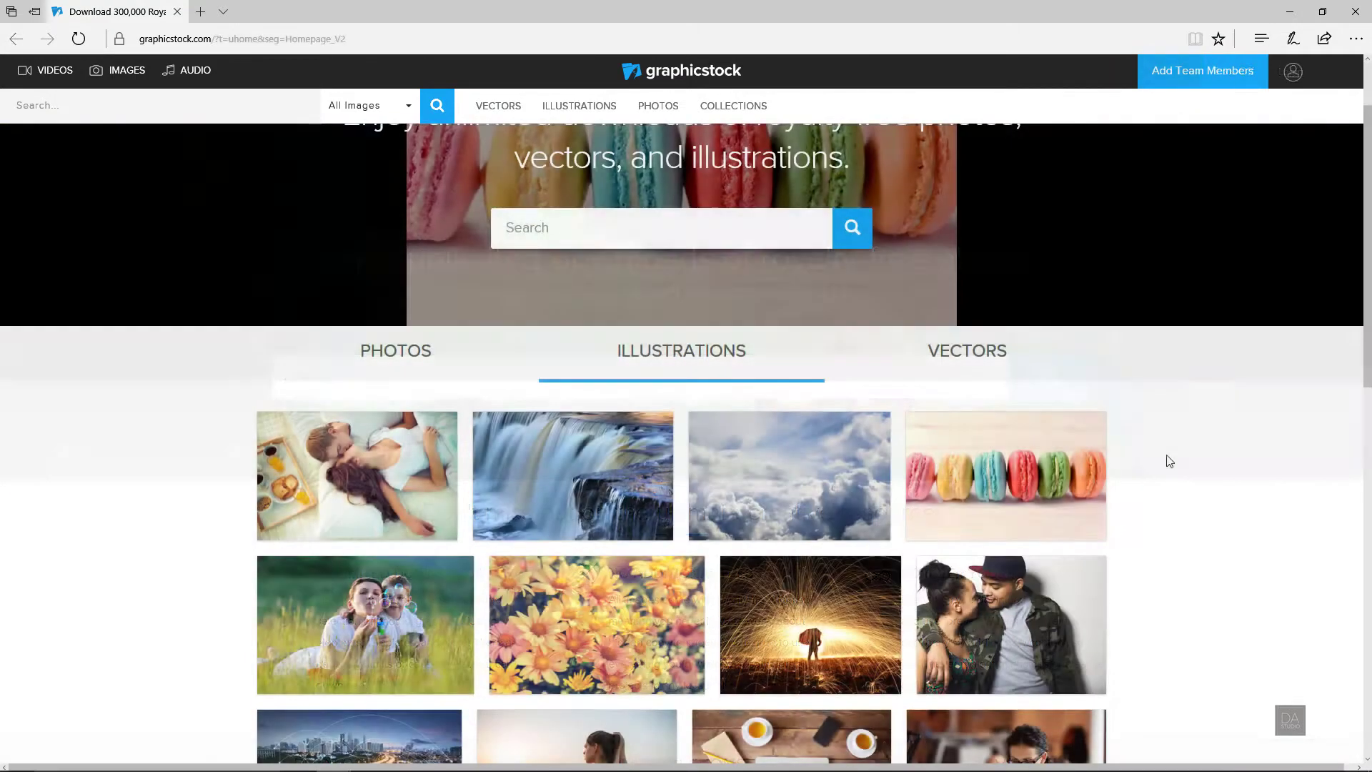
scroll(1169, 461, down, 1)
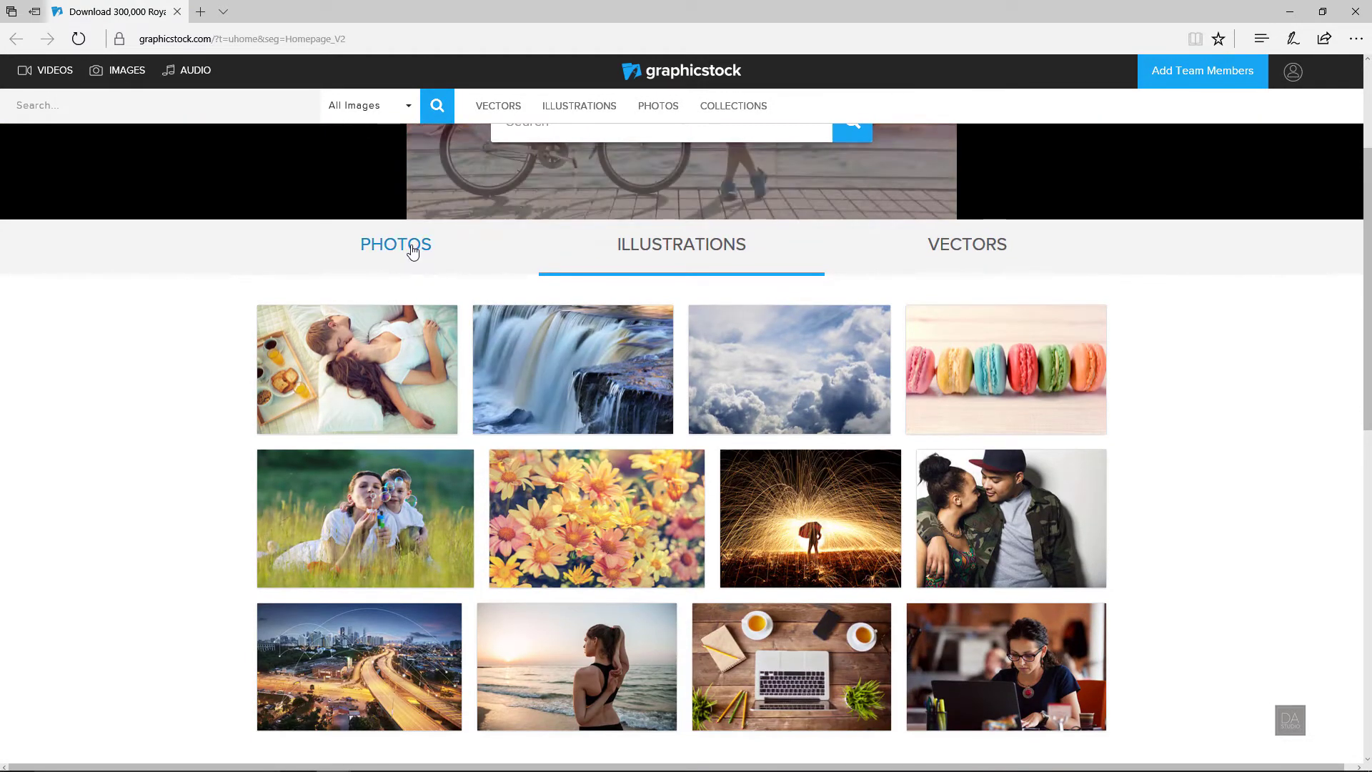
- Browse GraphicStock's Illustrations gallery, then its Vectors gallery
click(702, 254)
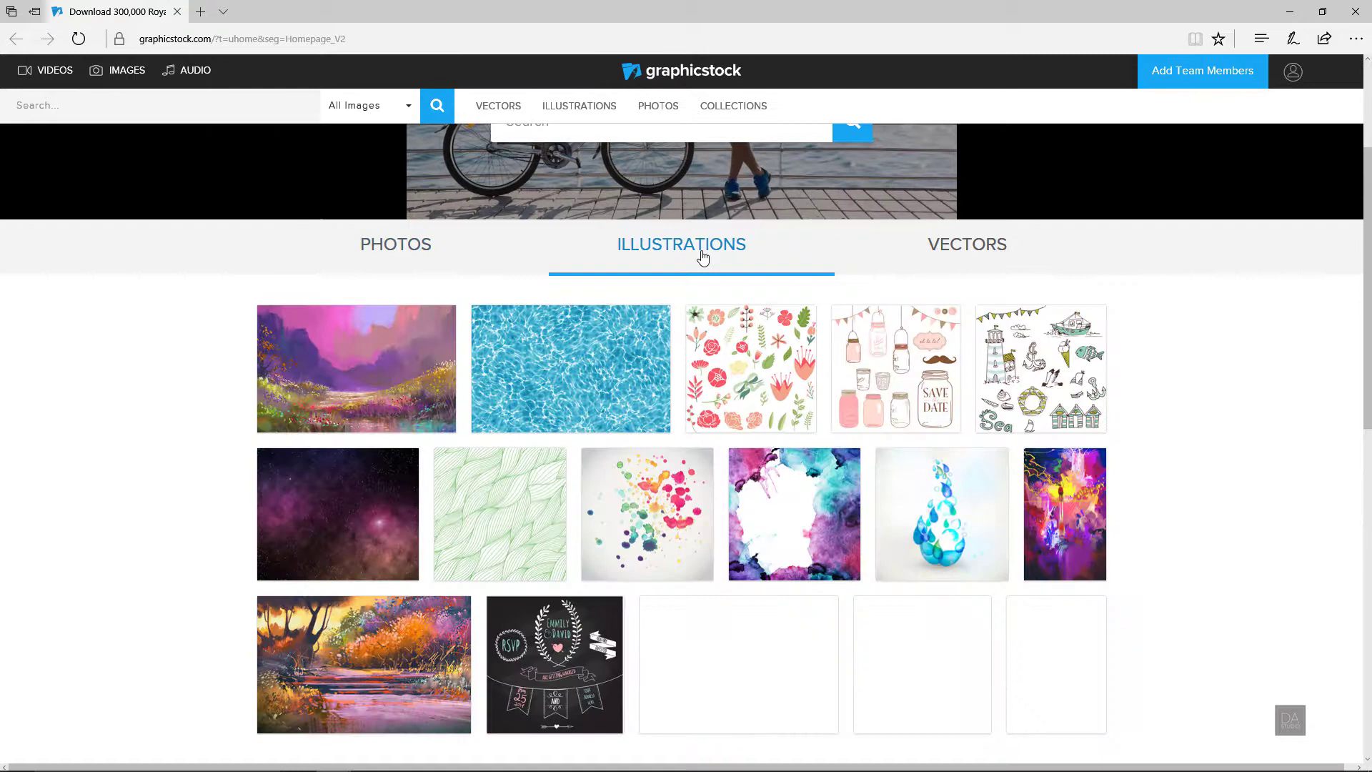
click(935, 245)
scroll(1179, 428, down, 1)
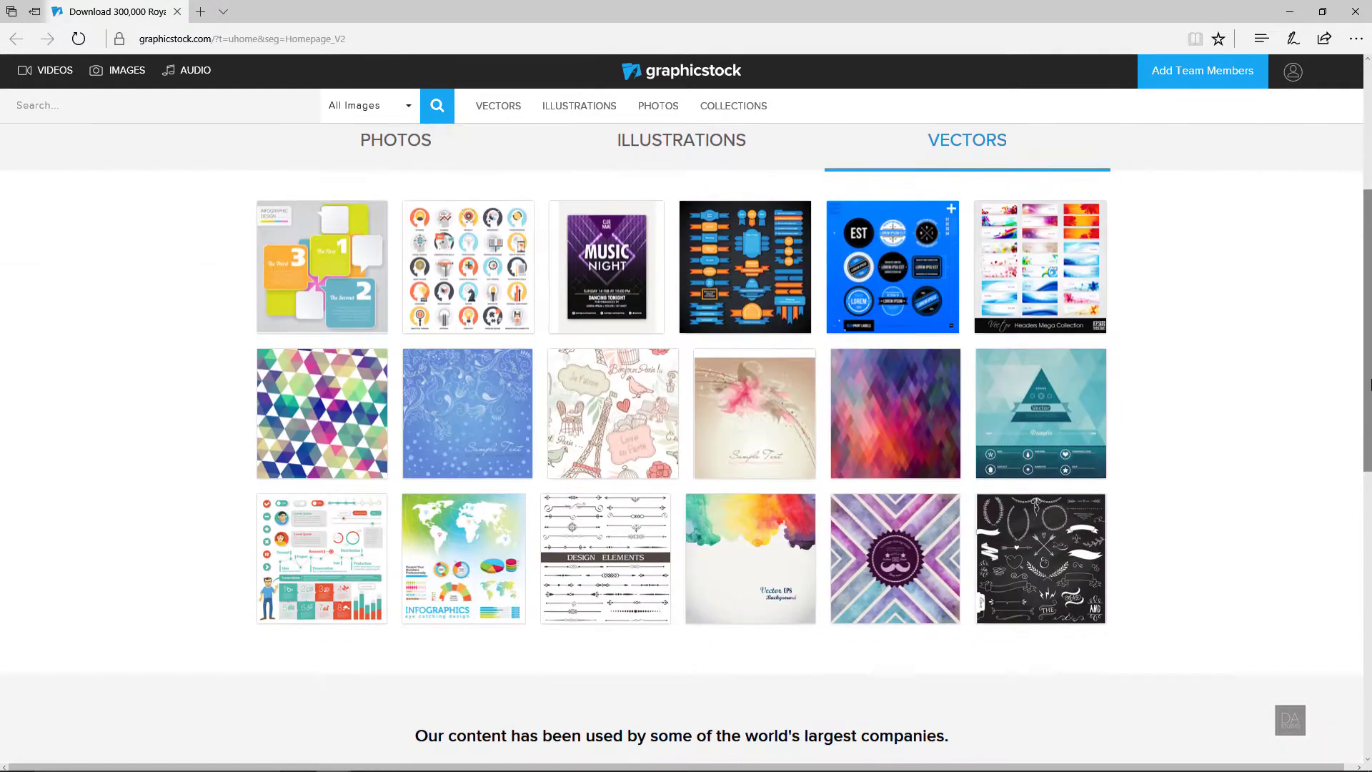
scroll(687, 429, down, 2)
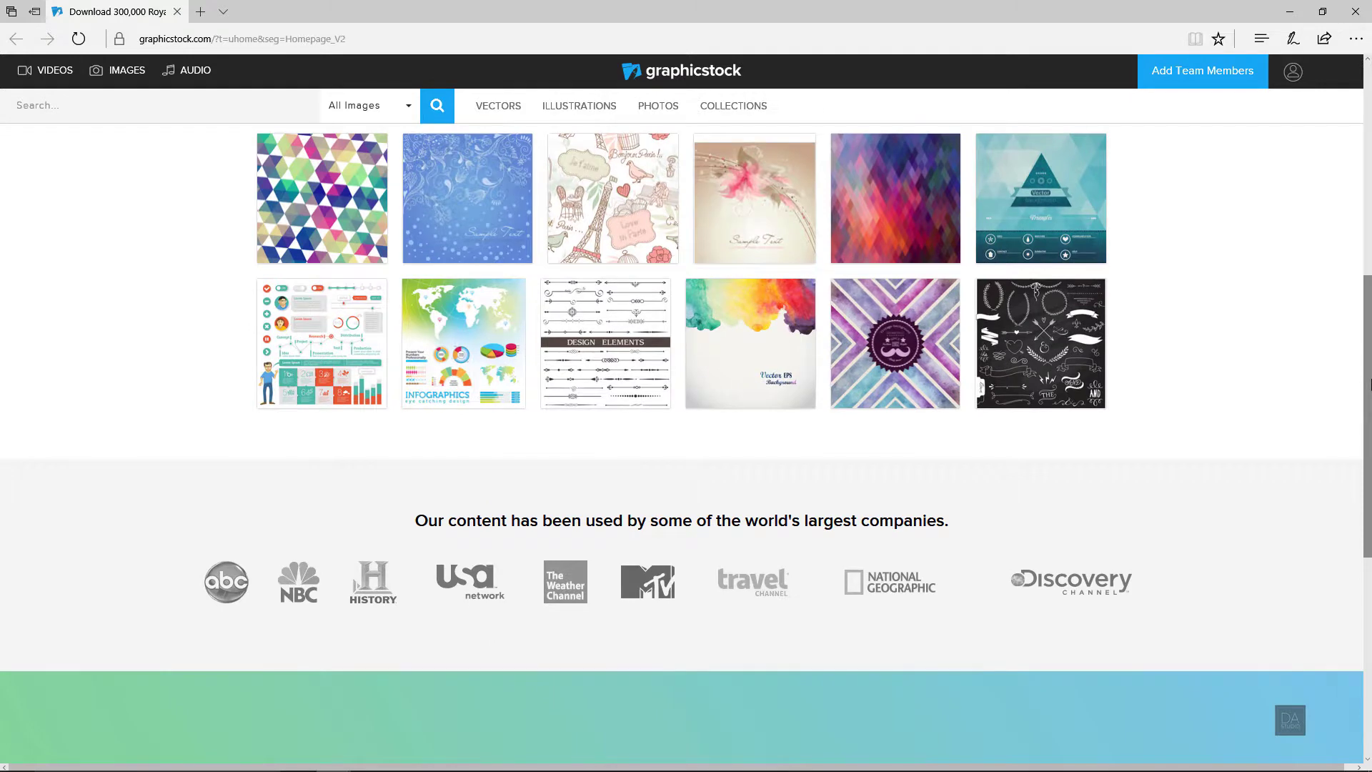
scroll(686, 429, down, 1)
scroll(686, 429, down, 1)
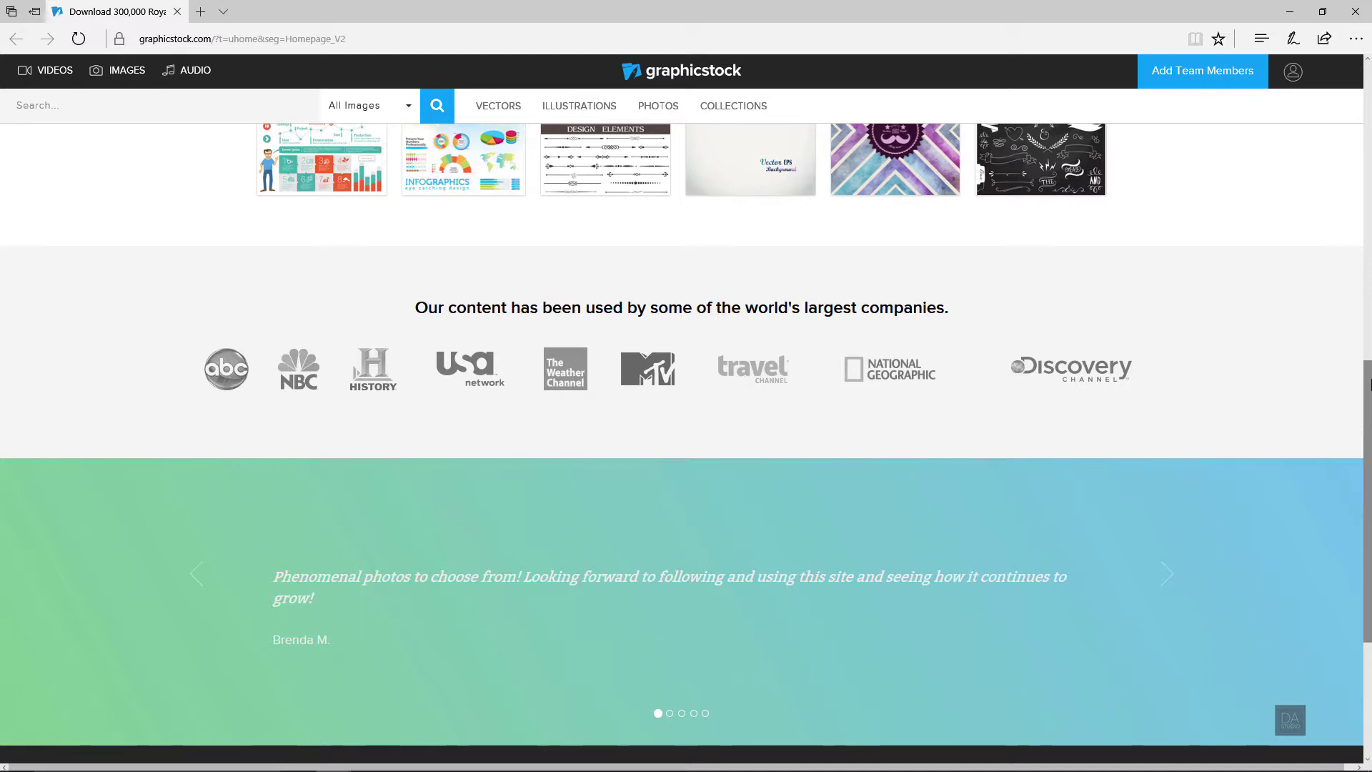
scroll(686, 428, up, 8)
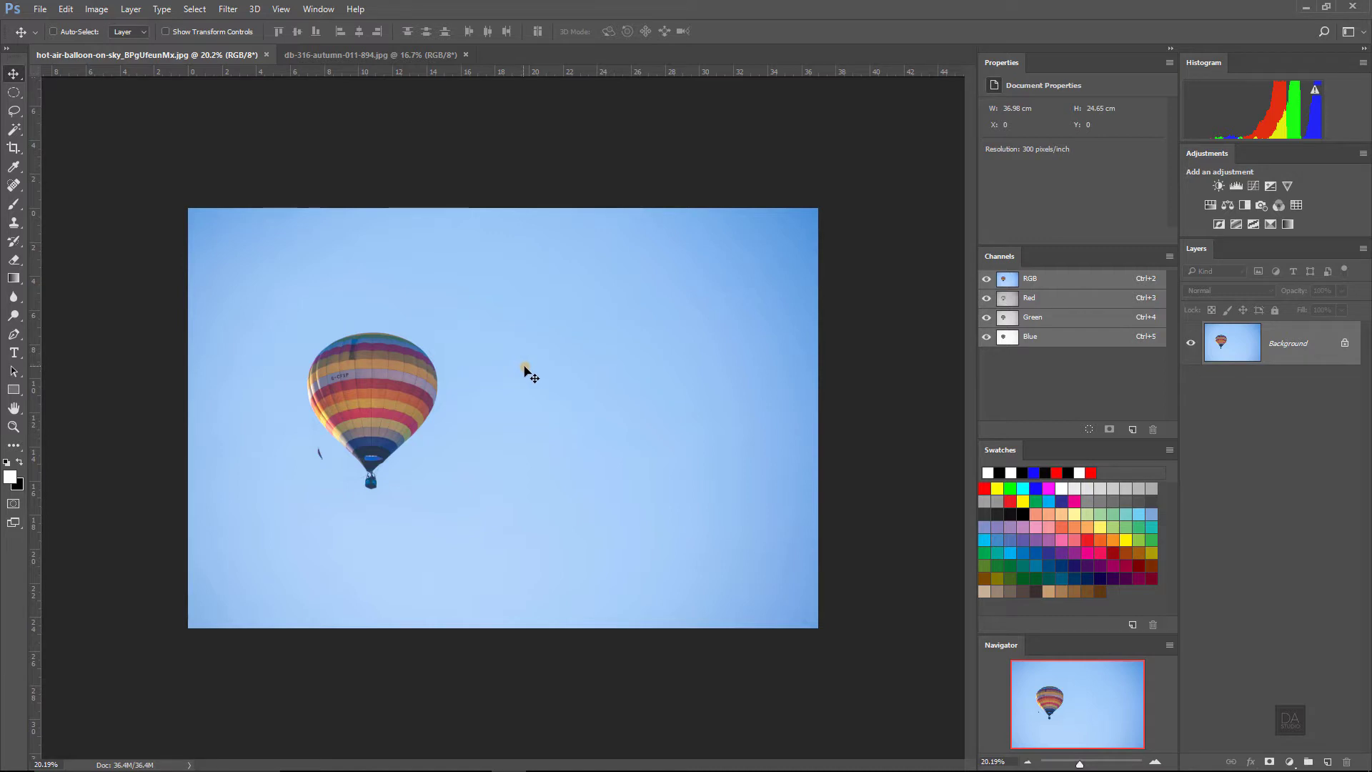
- Duplicate the balloon photo's Background layer and switch to the Spot Healing Brush
key(ctrl+j)
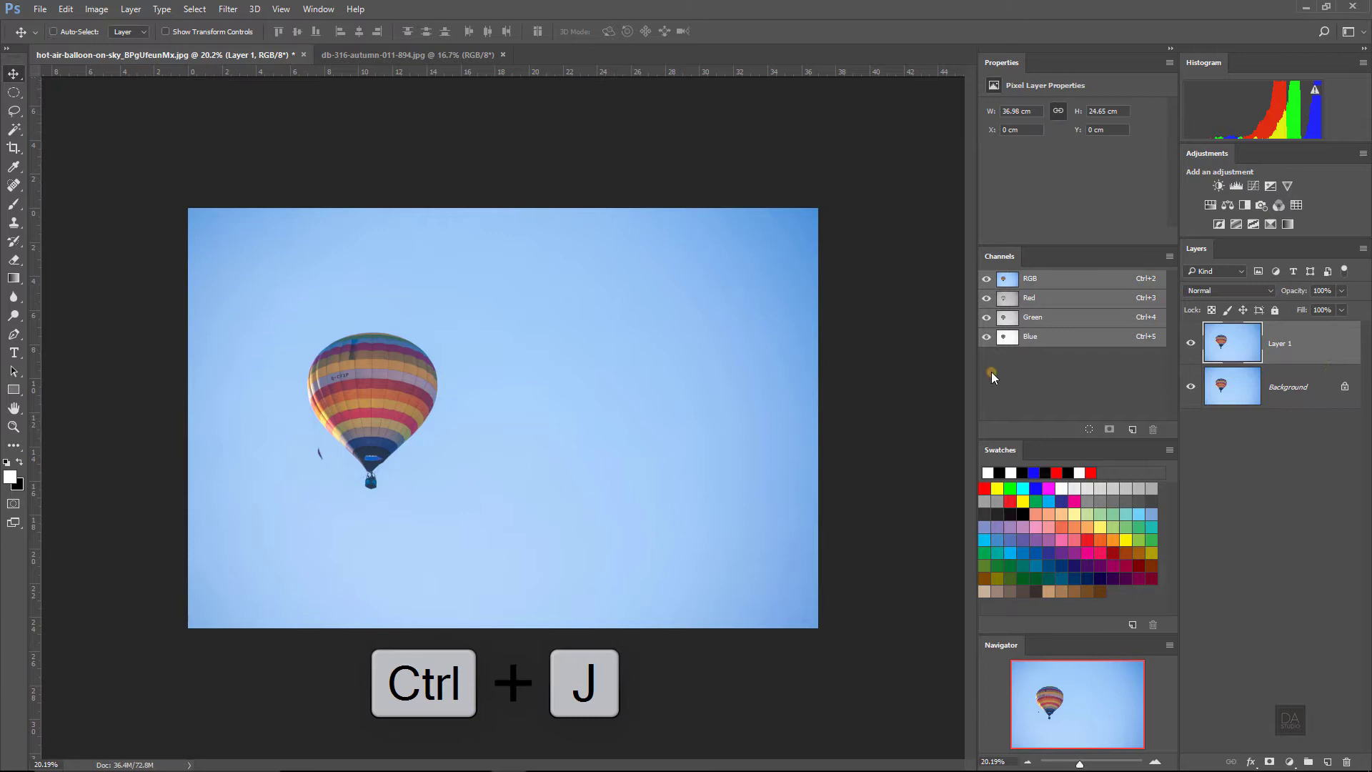
click(17, 189)
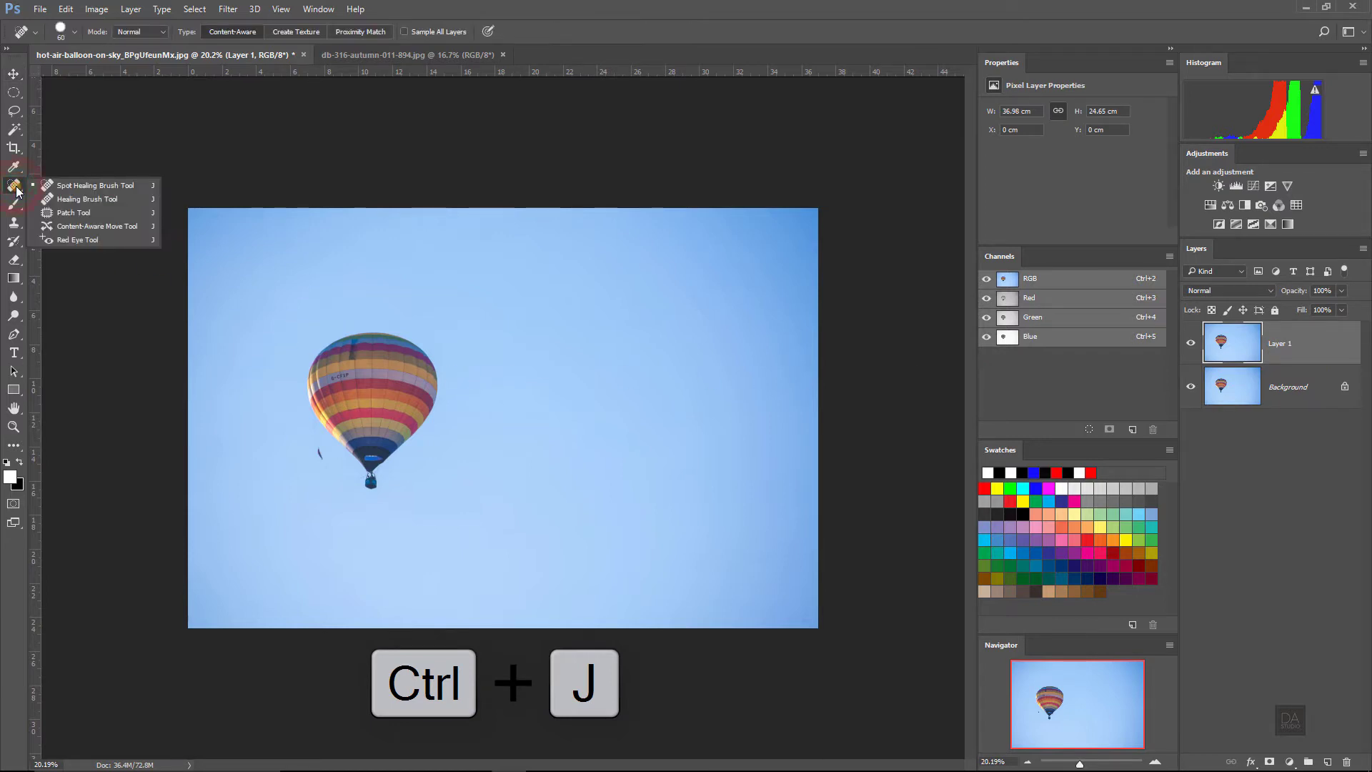
click(71, 187)
scroll(373, 459, up, 5)
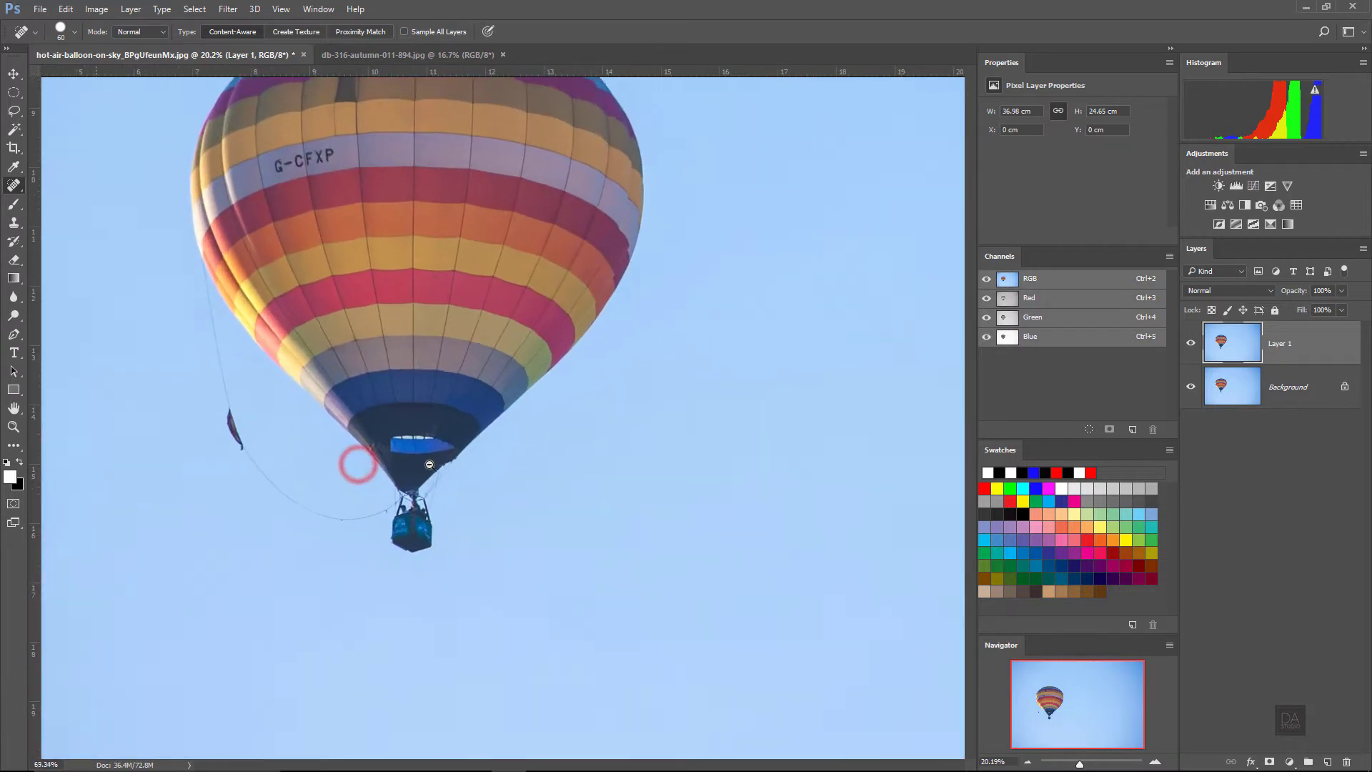
scroll(429, 465, up, 2)
- Heal away the rope, sandbag and basket hanging beneath the balloon
drag(429, 397, 432, 516)
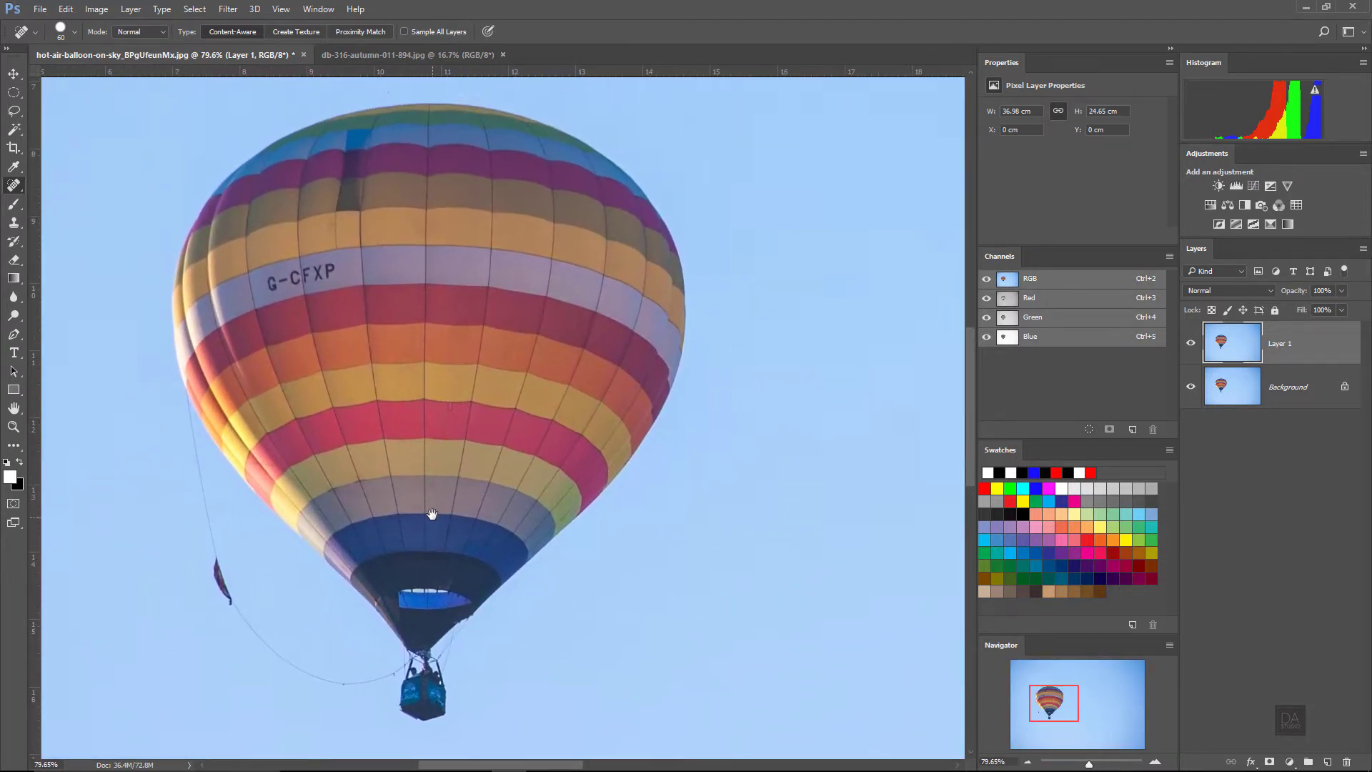
mouse_move(198, 504)
mouse_down()
mouse_move(261, 631)
mouse_move(403, 670)
mouse_up()
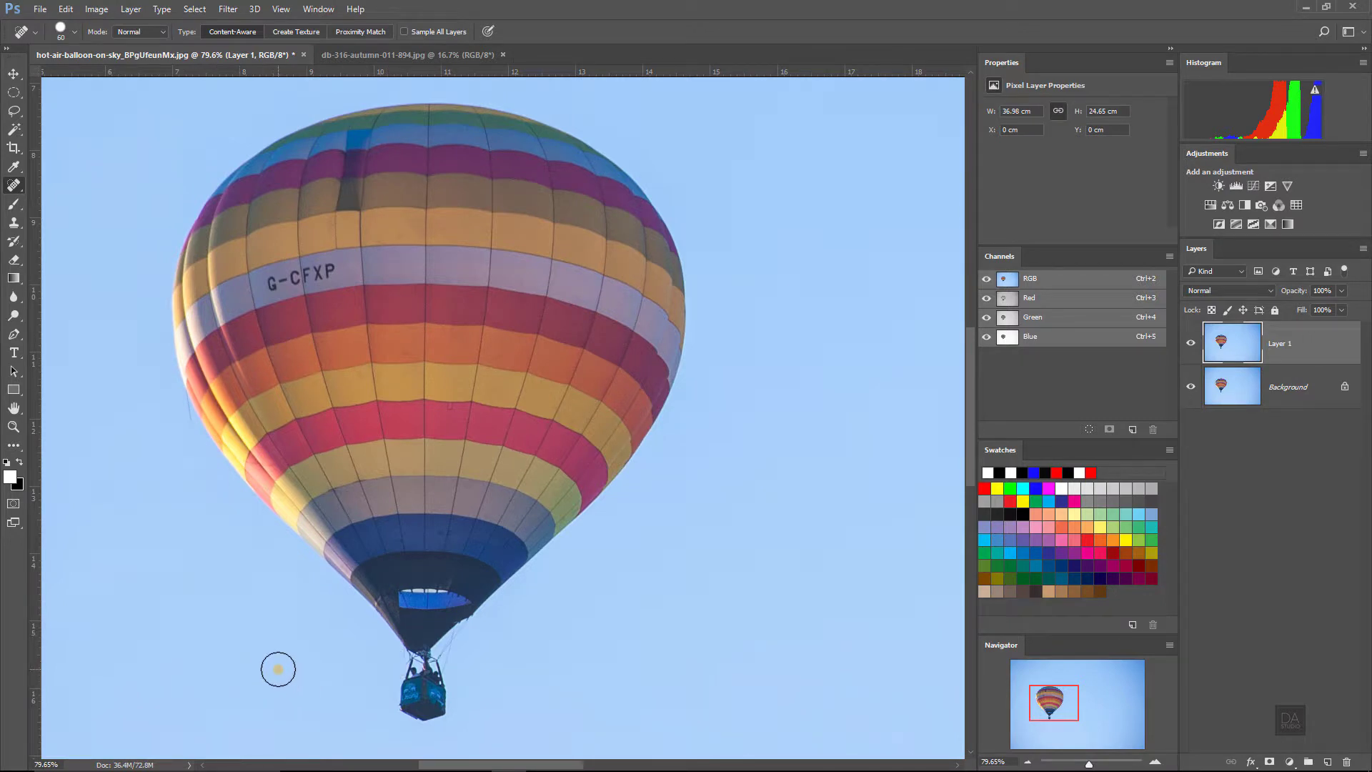
drag(192, 558, 257, 659)
mouse_move(416, 704)
mouse_down()
mouse_move(404, 675)
mouse_move(439, 686)
mouse_move(466, 633)
mouse_up()
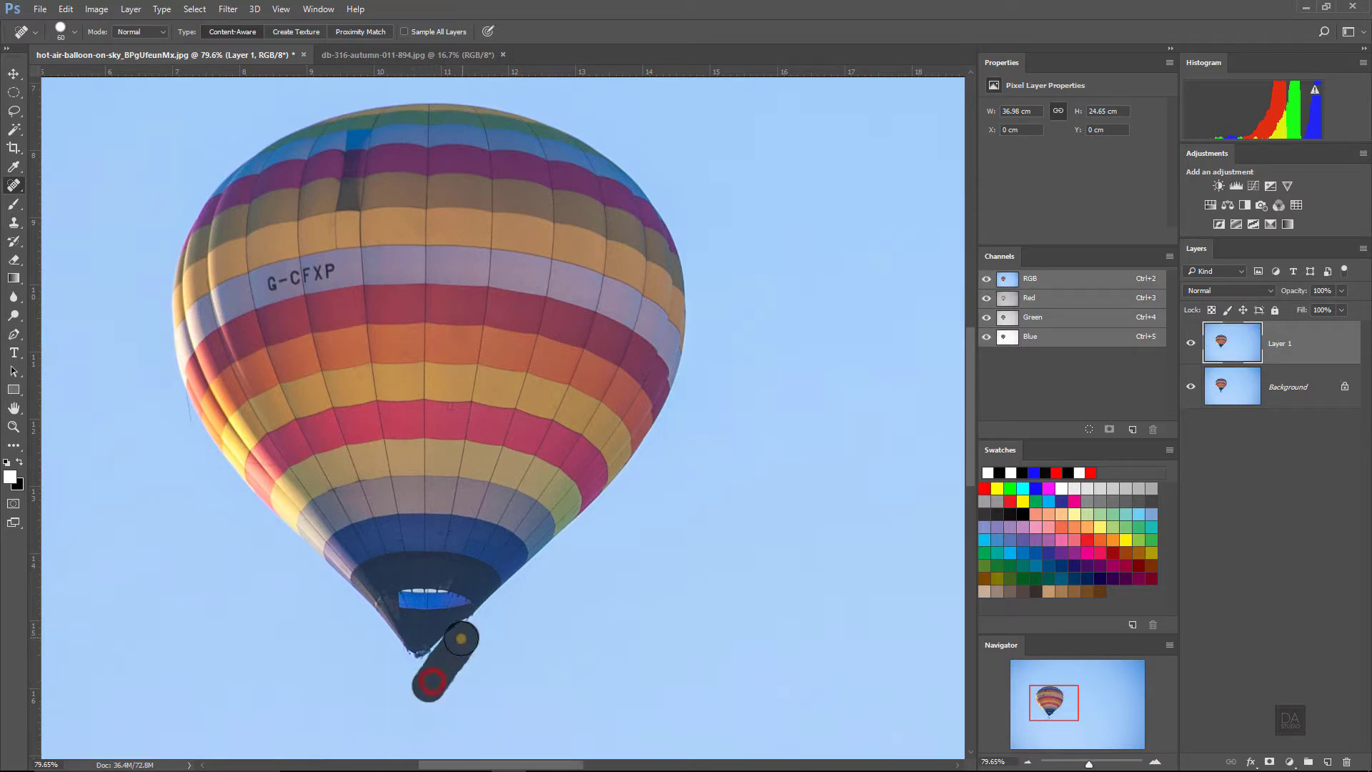
mouse_move(404, 667)
mouse_down()
mouse_move(696, 311)
mouse_move(697, 341)
mouse_up()
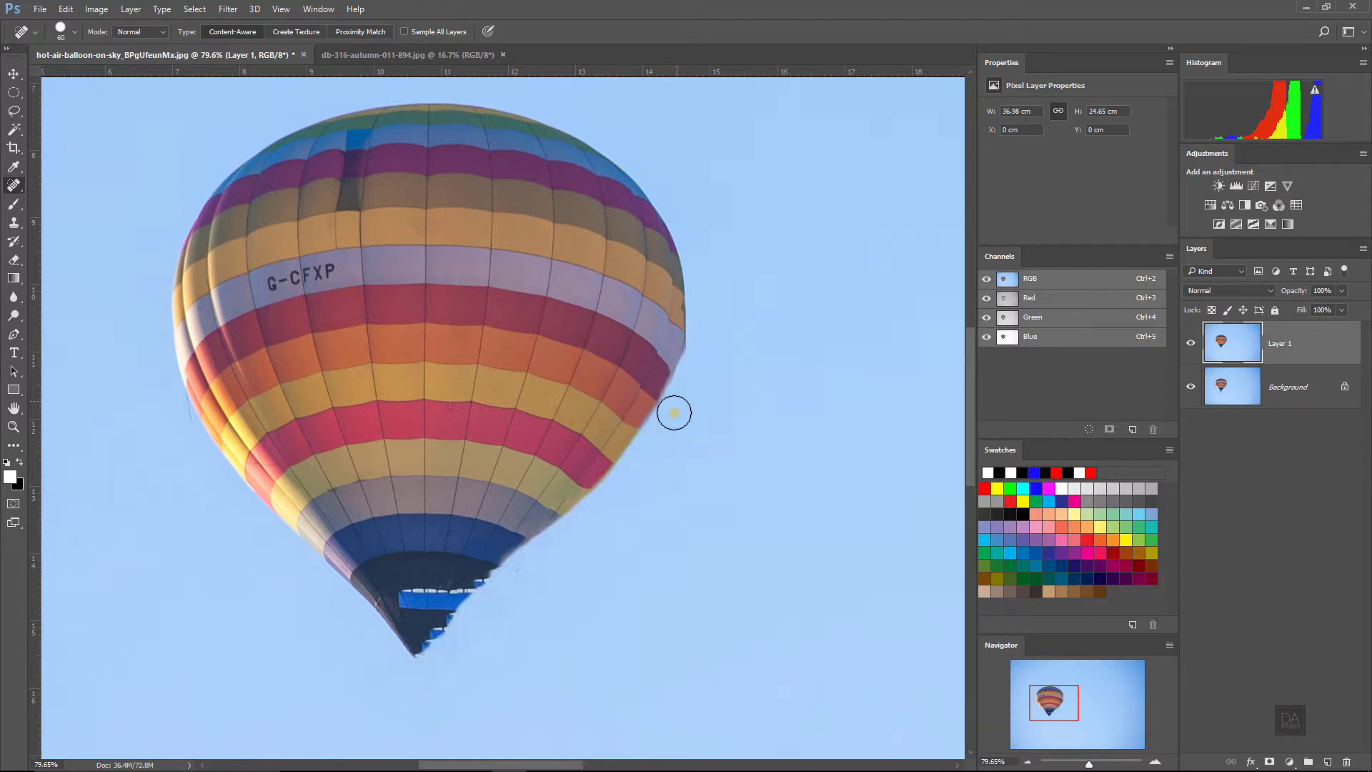
- Enlarge the healing brush and paint out the whole balloon
key(bracketright)
key(bracketright)
key(bracketright)
key(bracketright)
key(bracketright)
mouse_move(666, 322)
mouse_down()
mouse_move(495, 558)
mouse_move(397, 188)
mouse_move(563, 322)
mouse_move(429, 401)
mouse_move(574, 461)
mouse_up()
- Zoom out to the full image and heal a leftover patch in the sky
key(z)
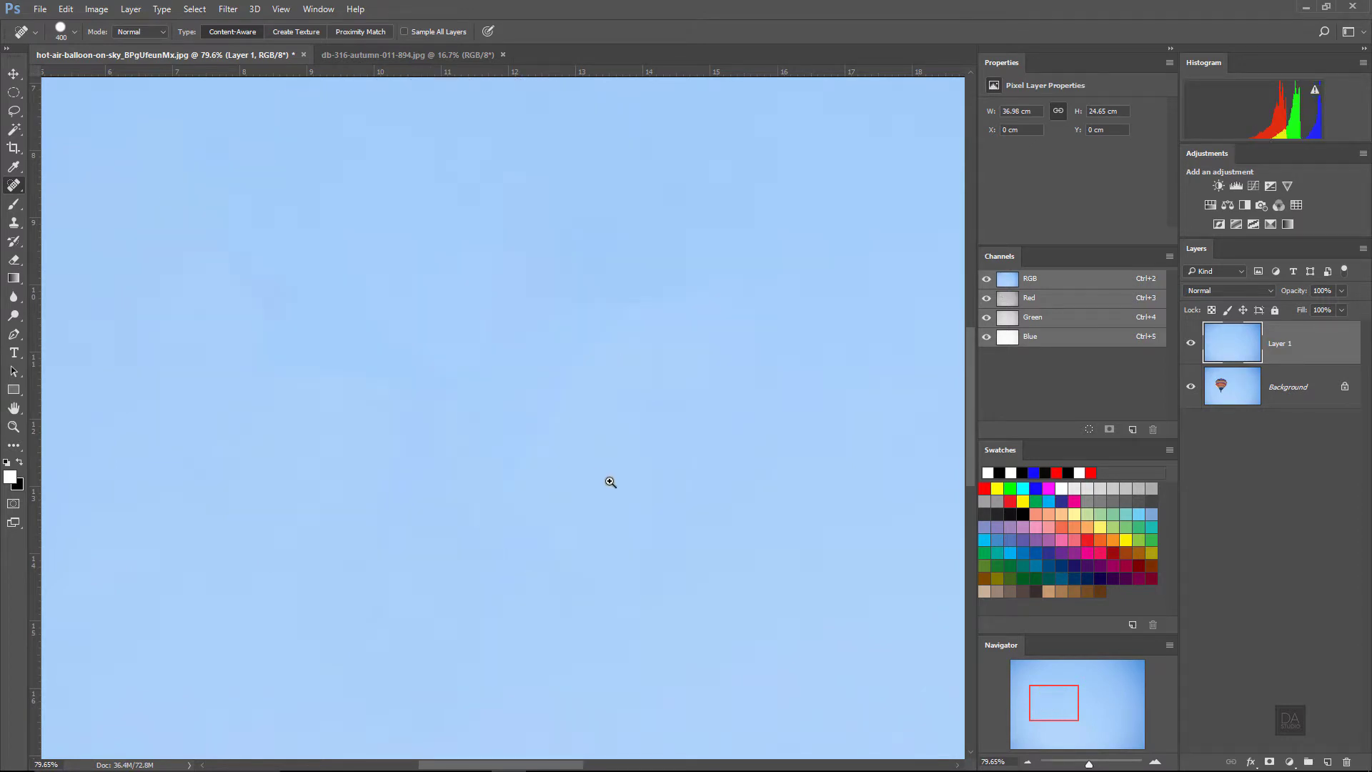
alt+click(595, 483)
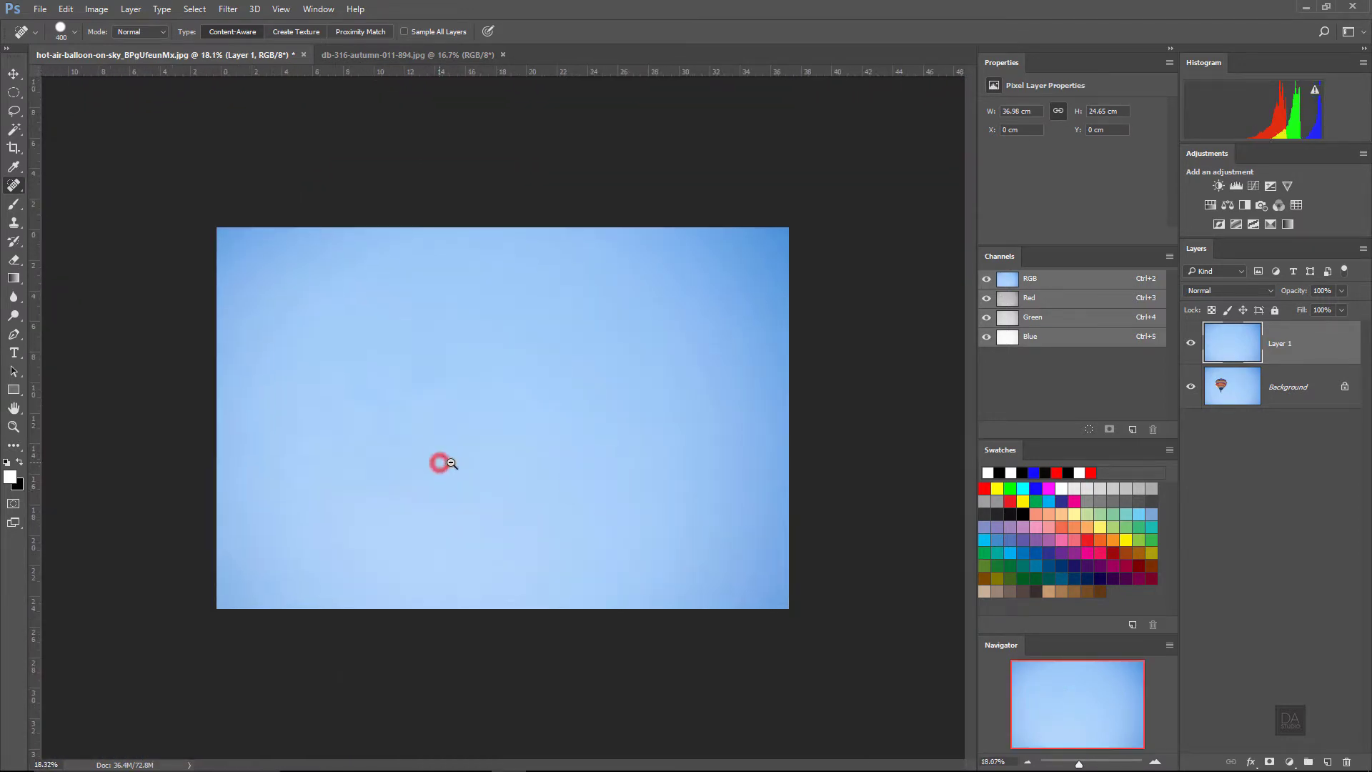
scroll(439, 462, up, 2)
key(j)
mouse_move(430, 371)
mouse_down()
mouse_move(289, 408)
mouse_move(440, 386)
mouse_move(387, 483)
mouse_move(463, 490)
mouse_up()
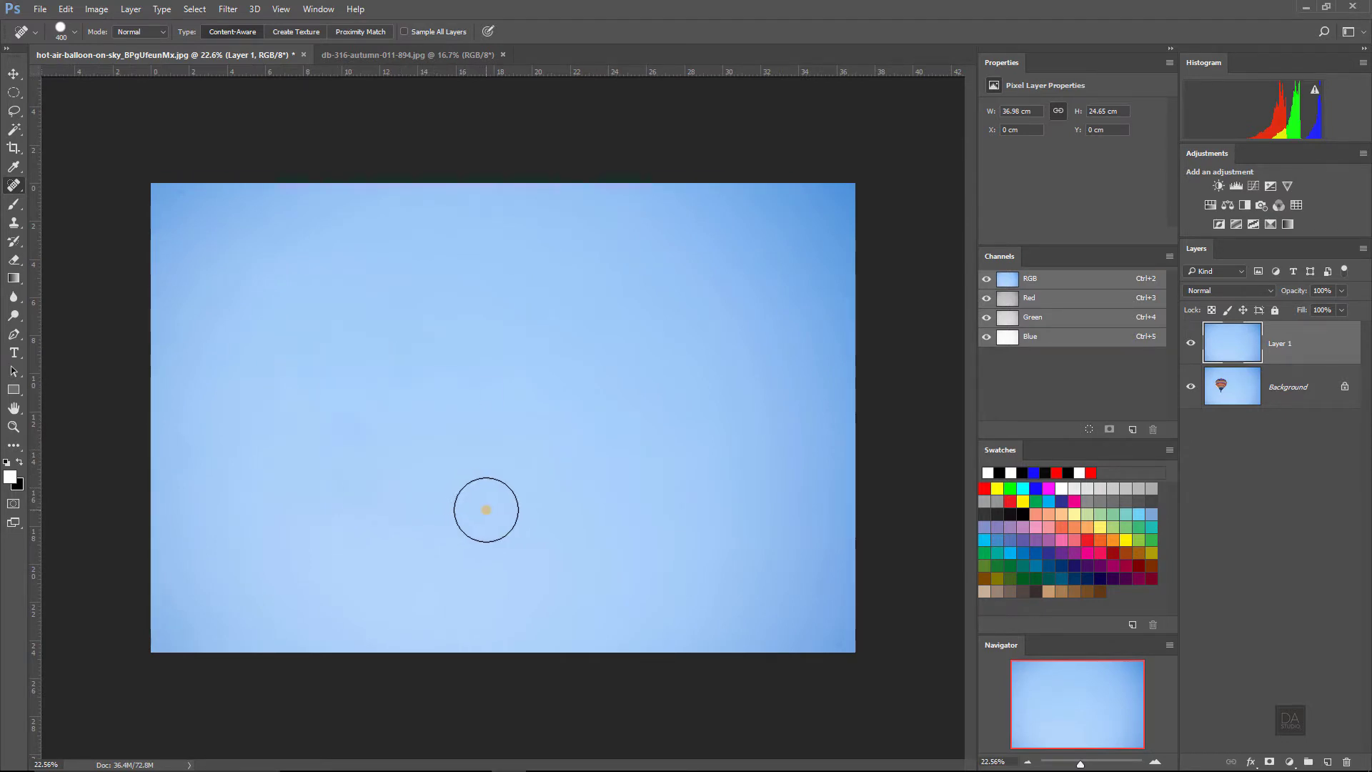
- Toggle Layer 1's visibility to compare the retouched sky with the original
click(15, 75)
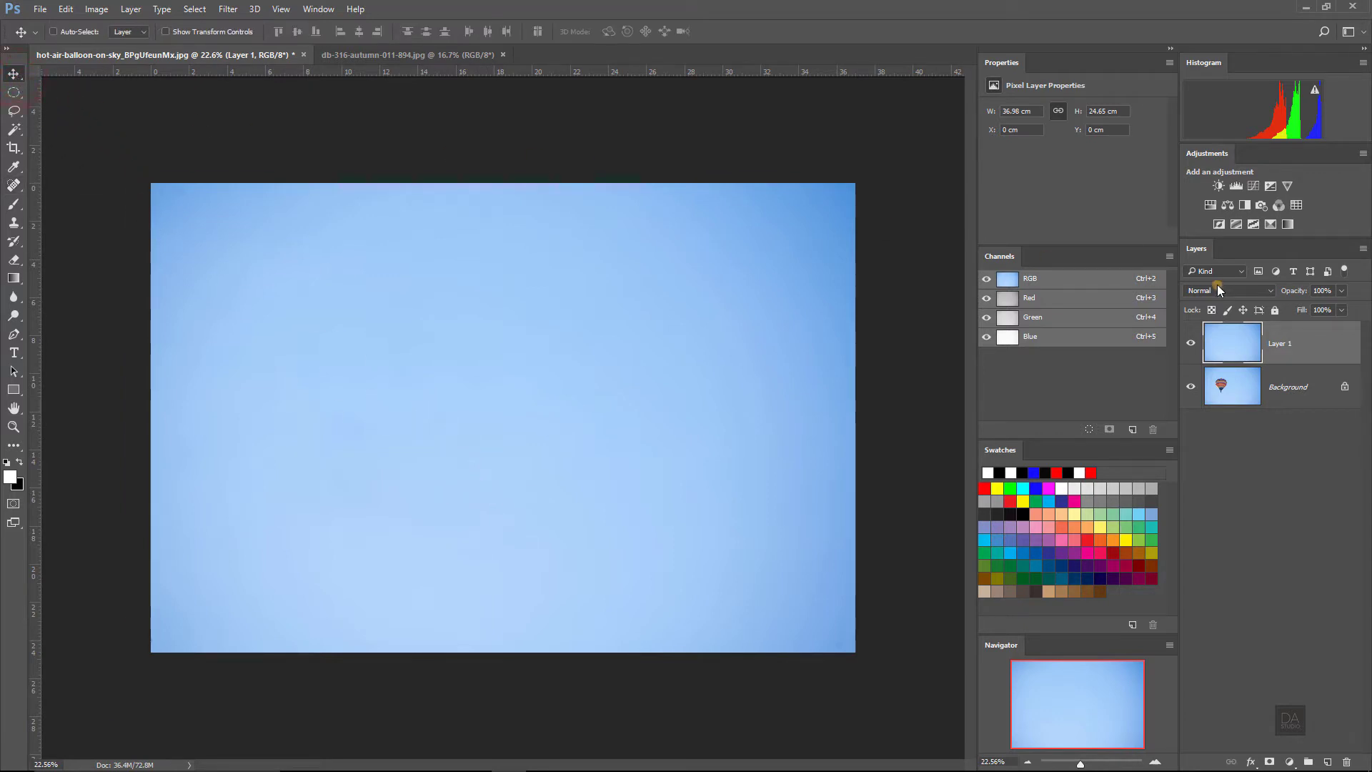
click(1193, 343)
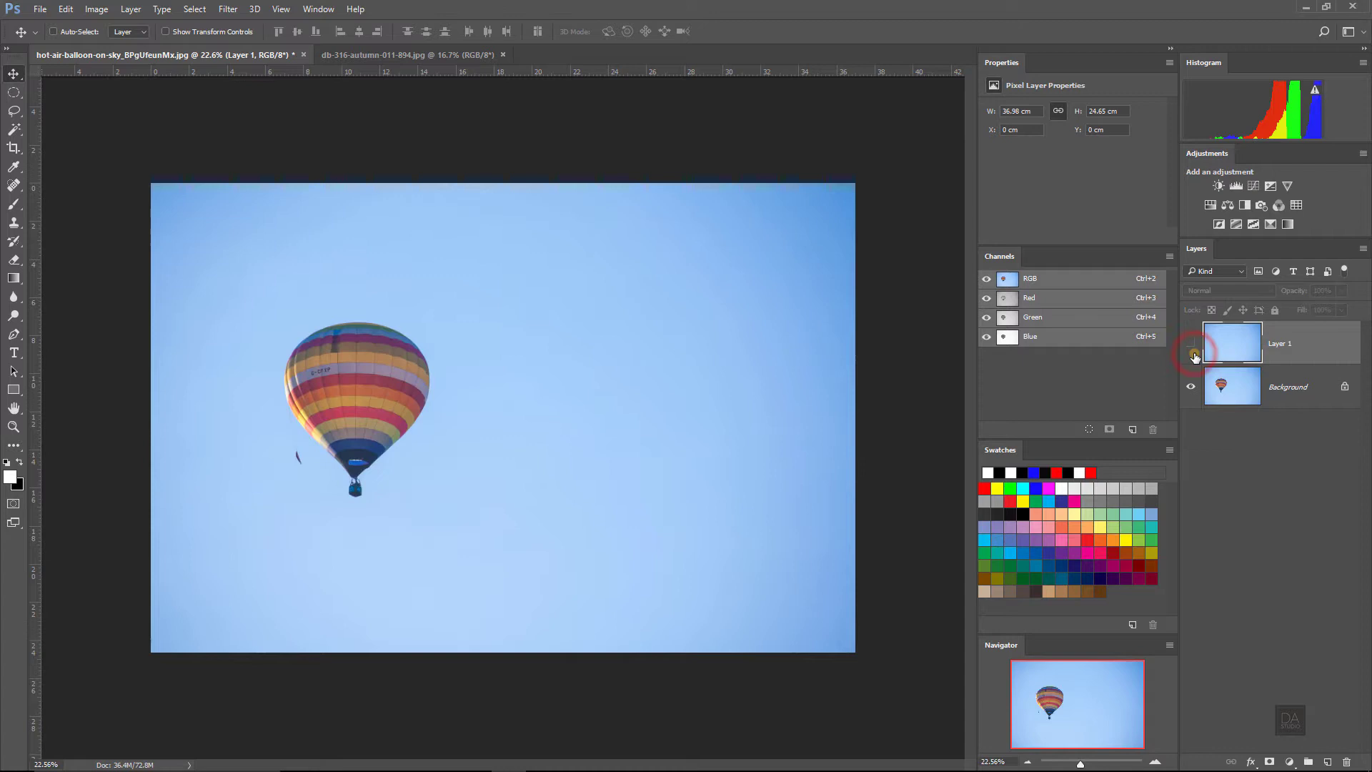
click(1192, 345)
click(1192, 344)
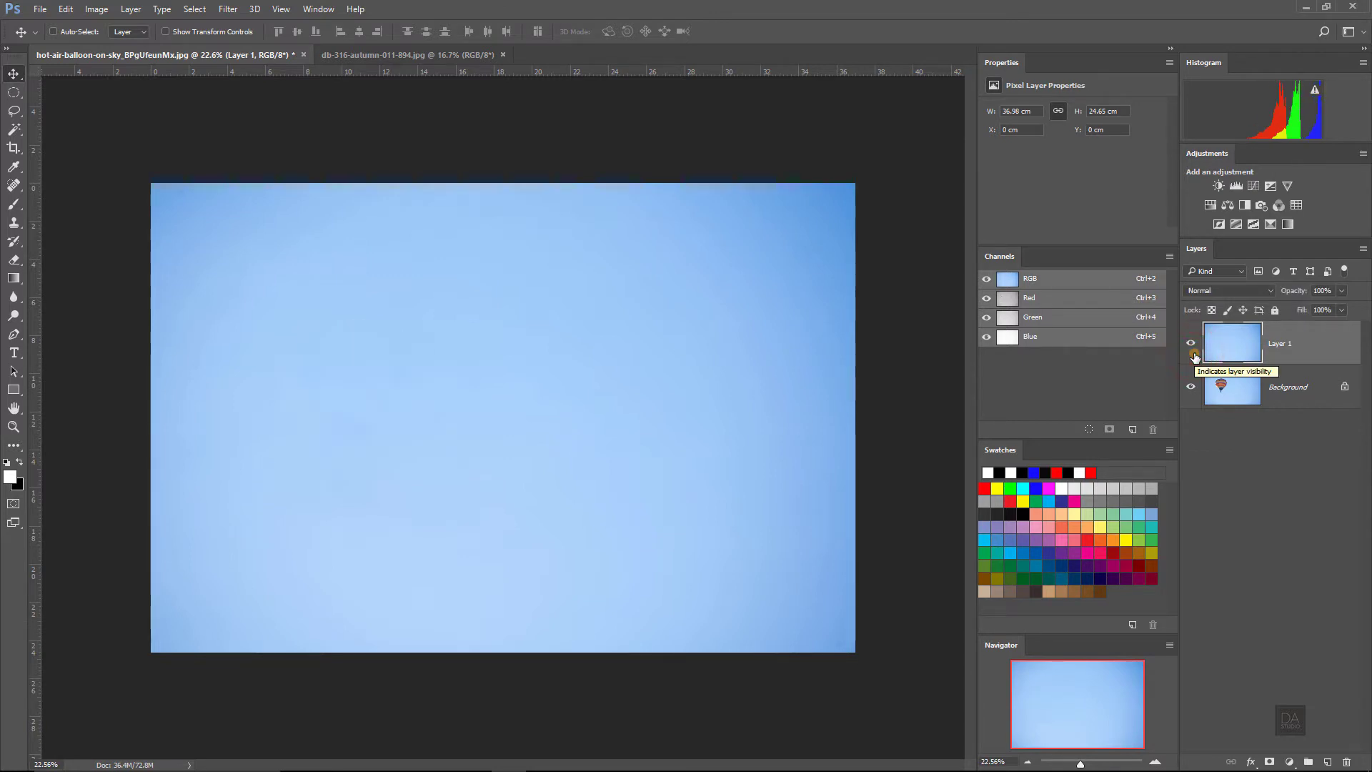
scroll(330, 439, up, 4)
scroll(331, 440, up, 2)
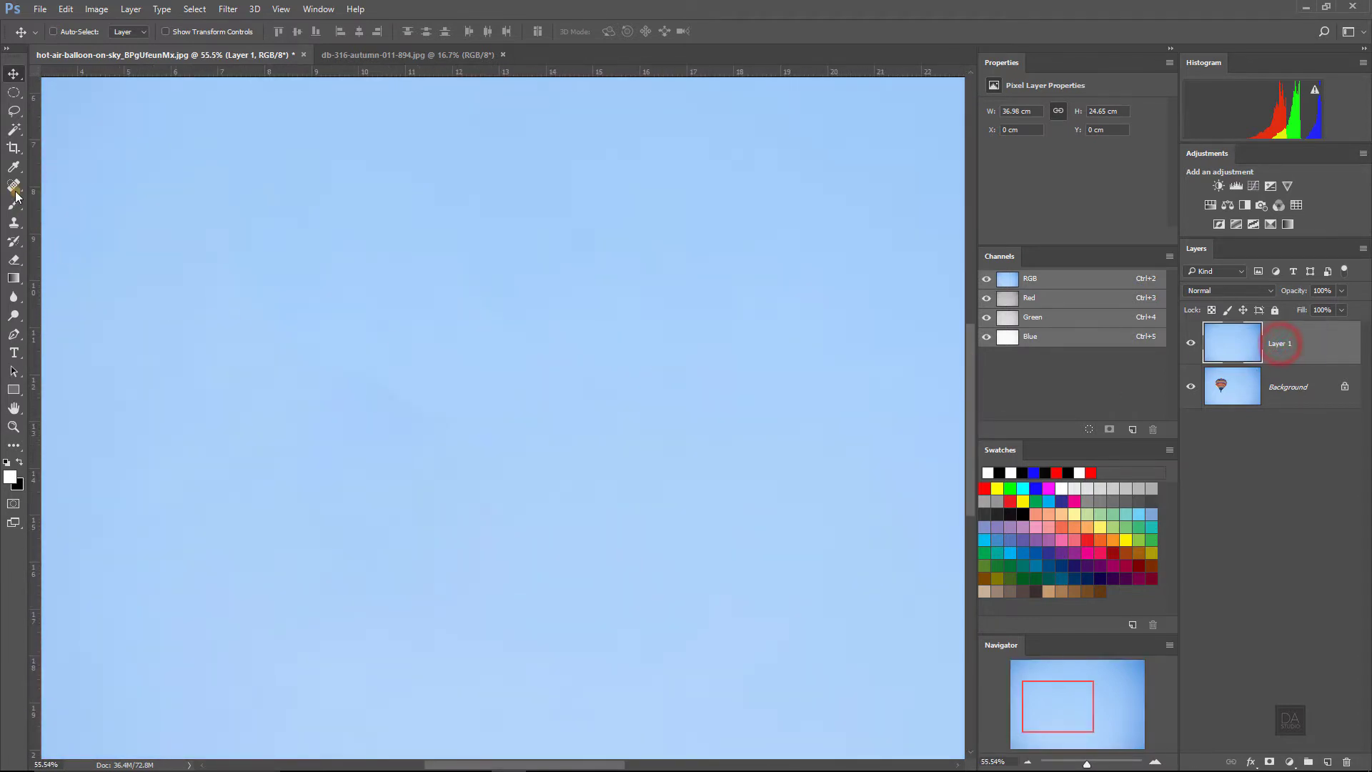
- Heal a faint remaining sky mark and recheck Layer 1 against the original
key(j)
mouse_move(311, 394)
mouse_down()
mouse_move(494, 418)
mouse_move(380, 443)
mouse_move(188, 413)
mouse_move(546, 463)
mouse_up()
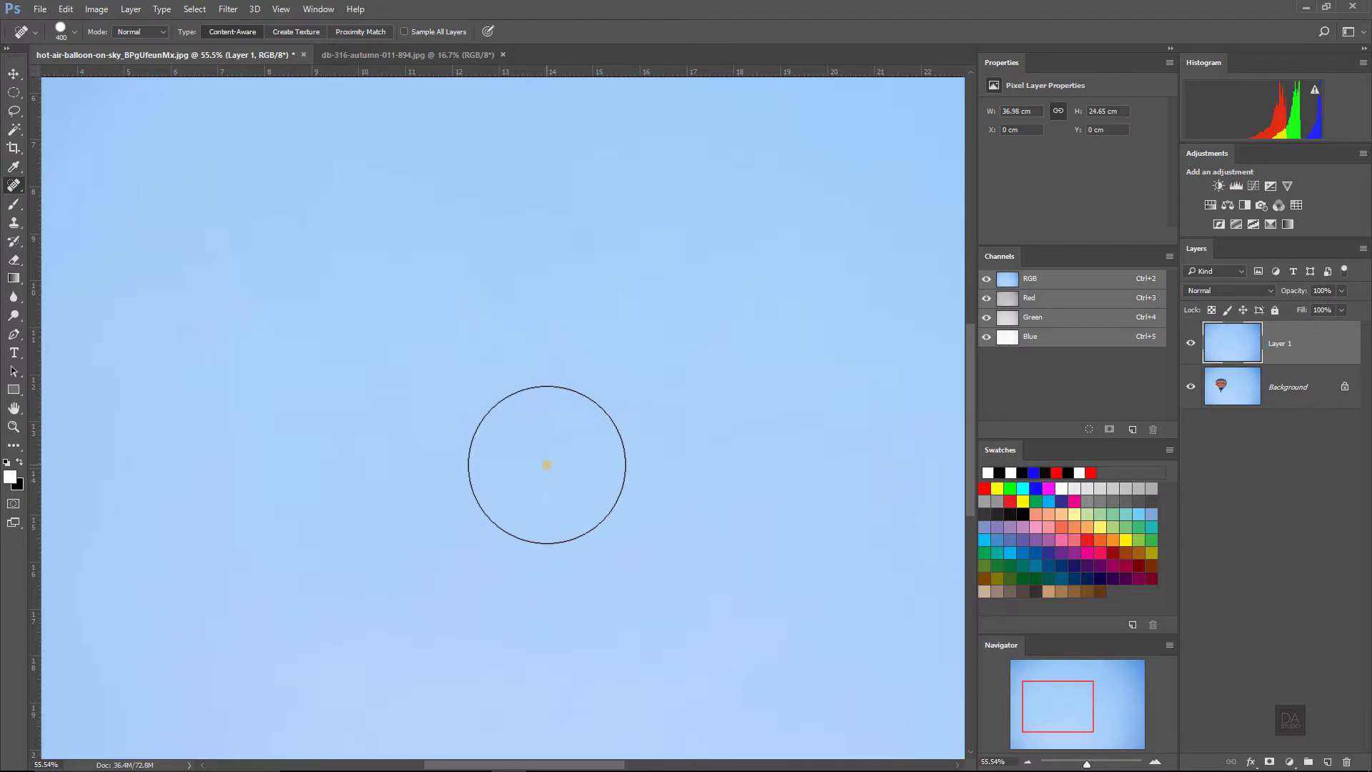
scroll(526, 469, down, 4)
scroll(526, 470, down, 2)
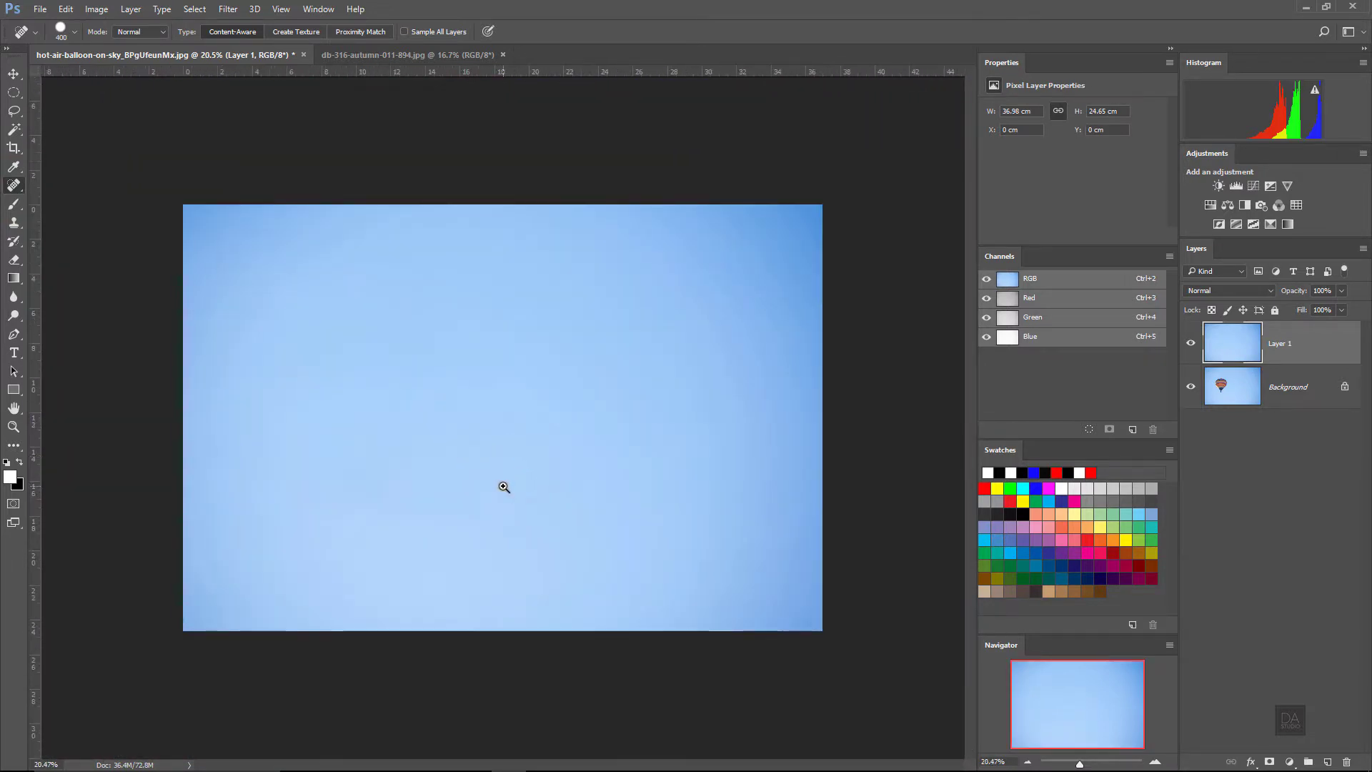
click(1193, 346)
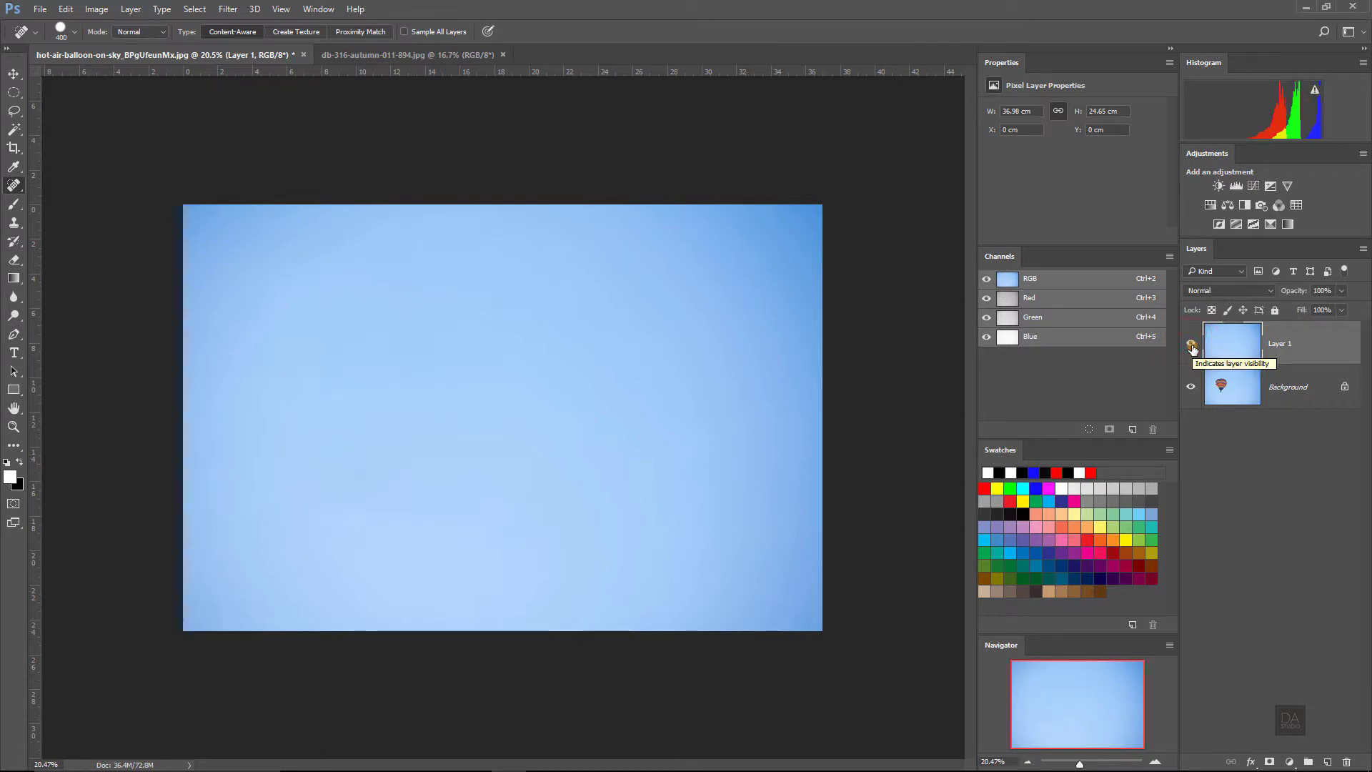
click(1192, 345)
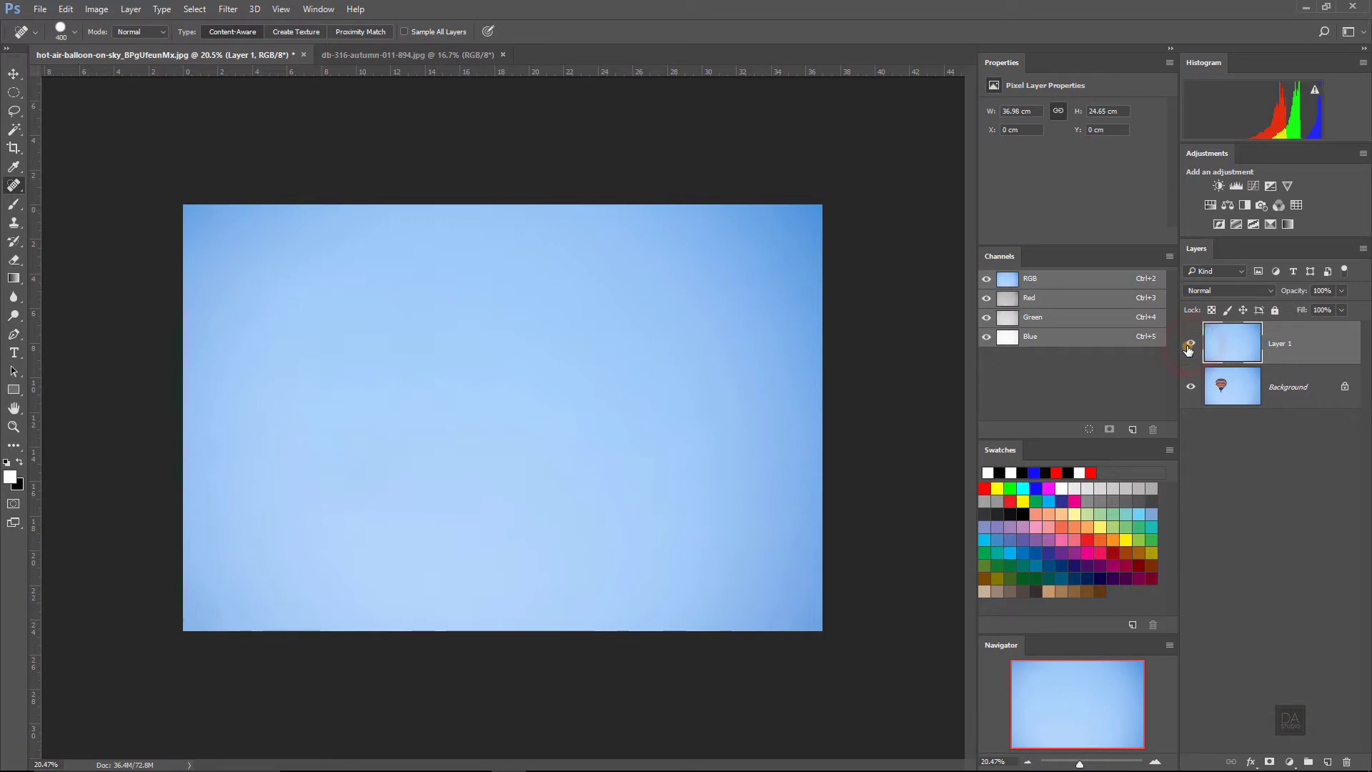
click(15, 73)
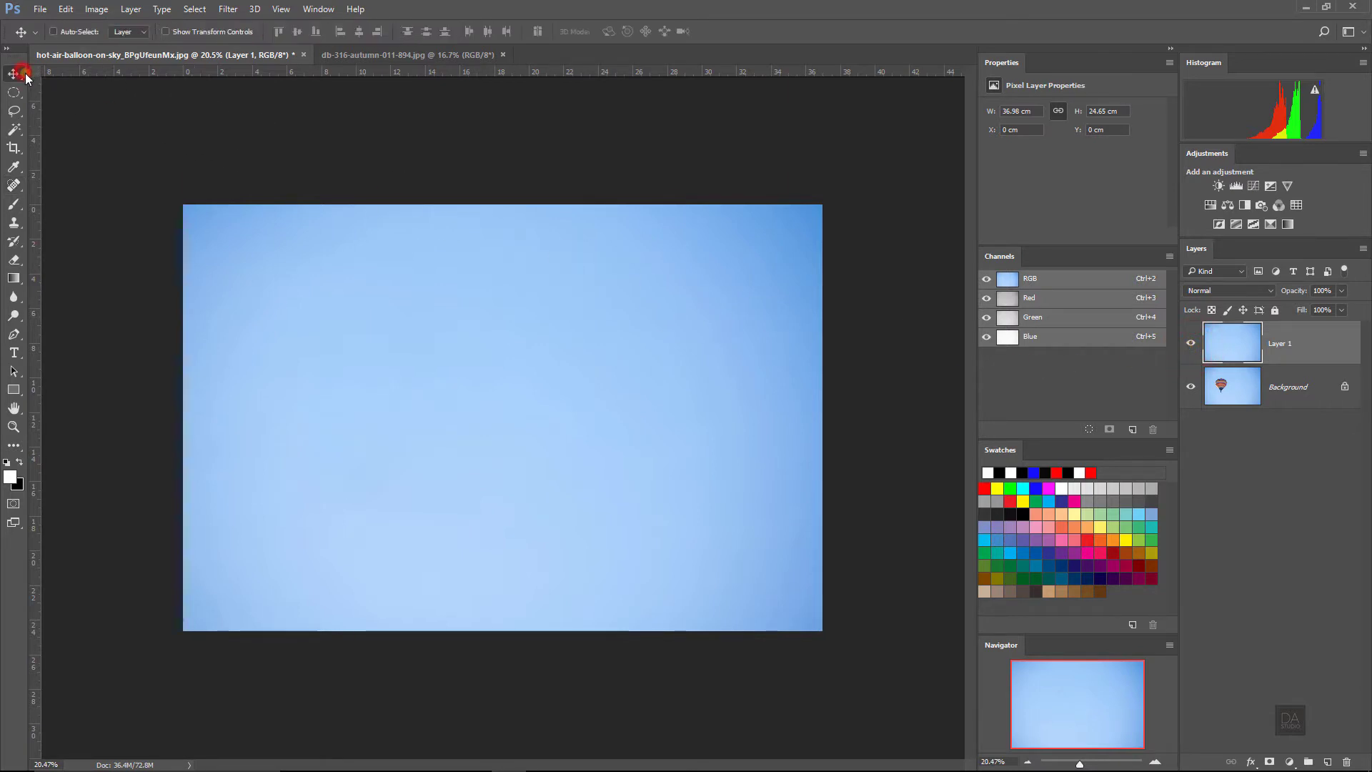
- Switch to the db-316-autumn tree photo and duplicate its Background into Layer 1
click(343, 60)
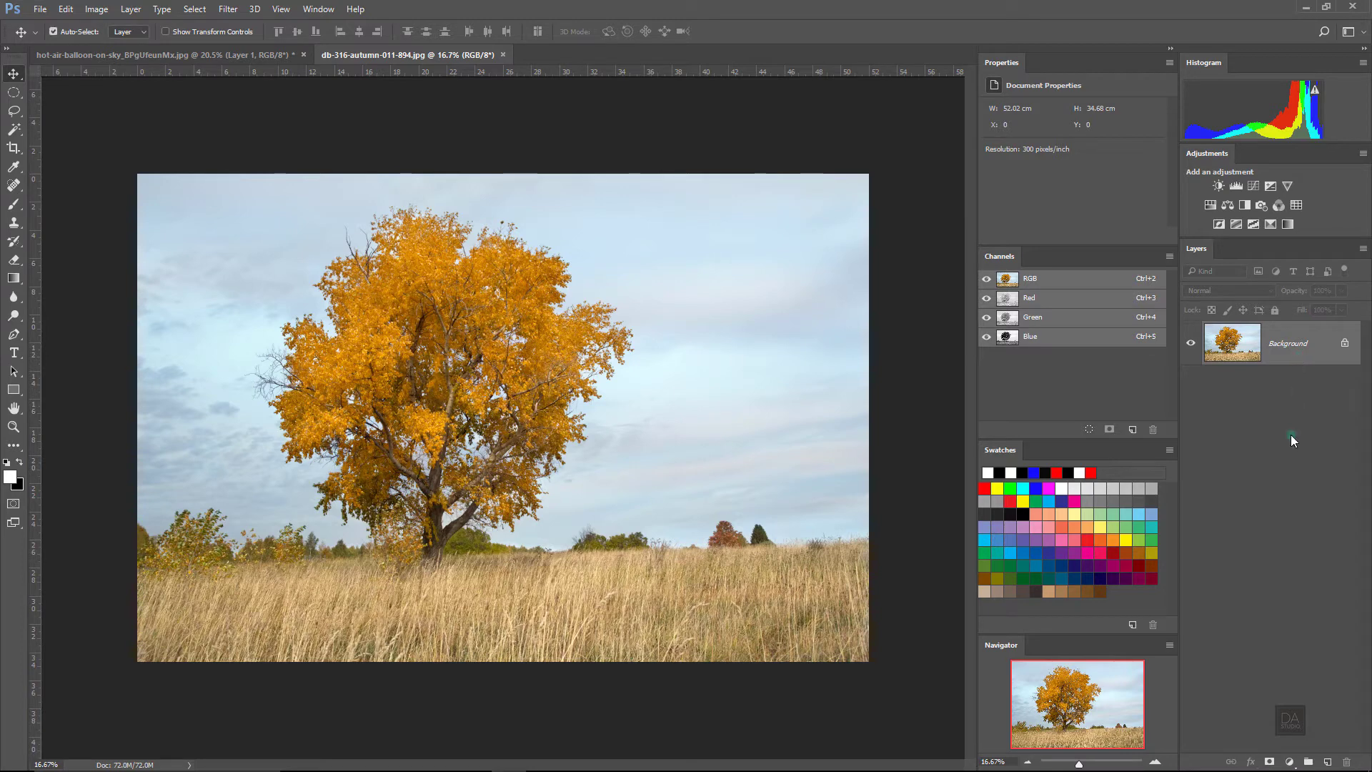
key(ctrl+j)
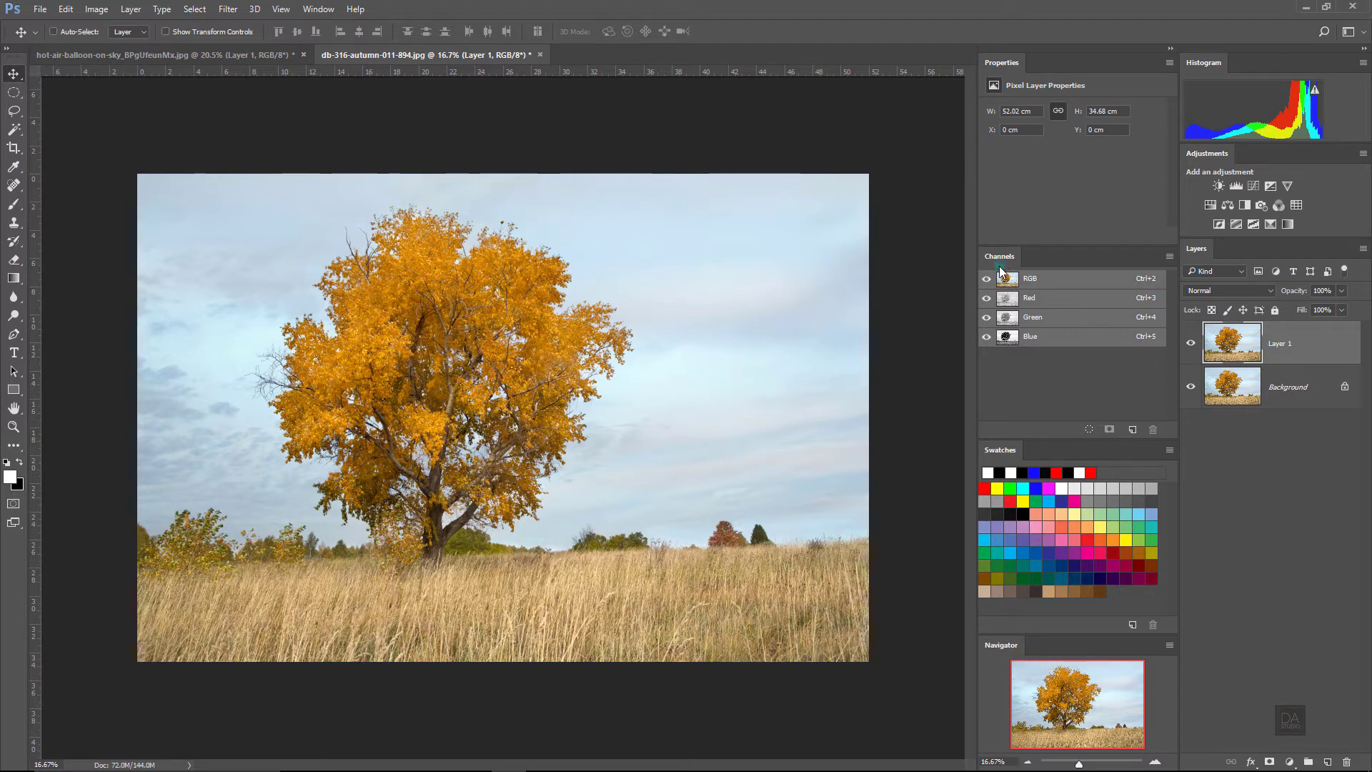
- View the Red, Green and Blue channels in turn, ending on Blue
click(1004, 300)
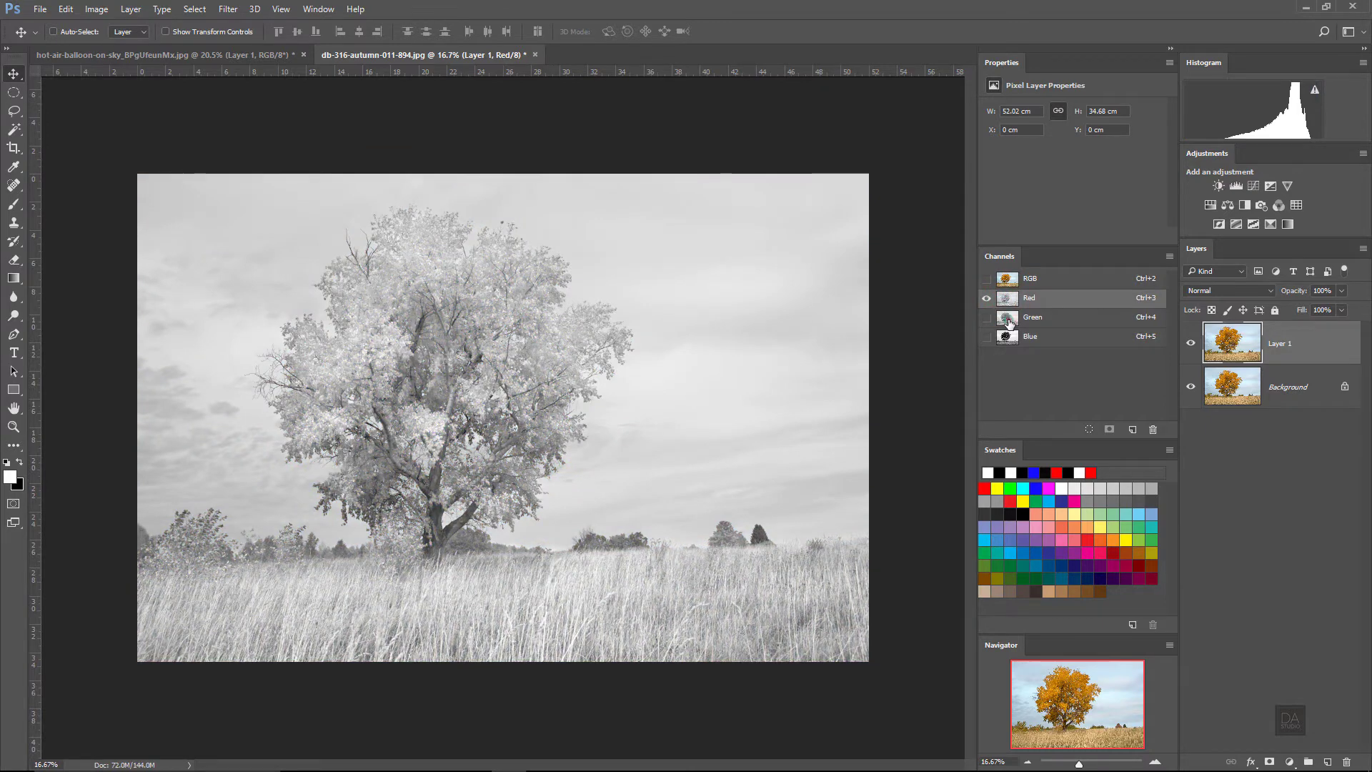
click(1008, 318)
click(1006, 338)
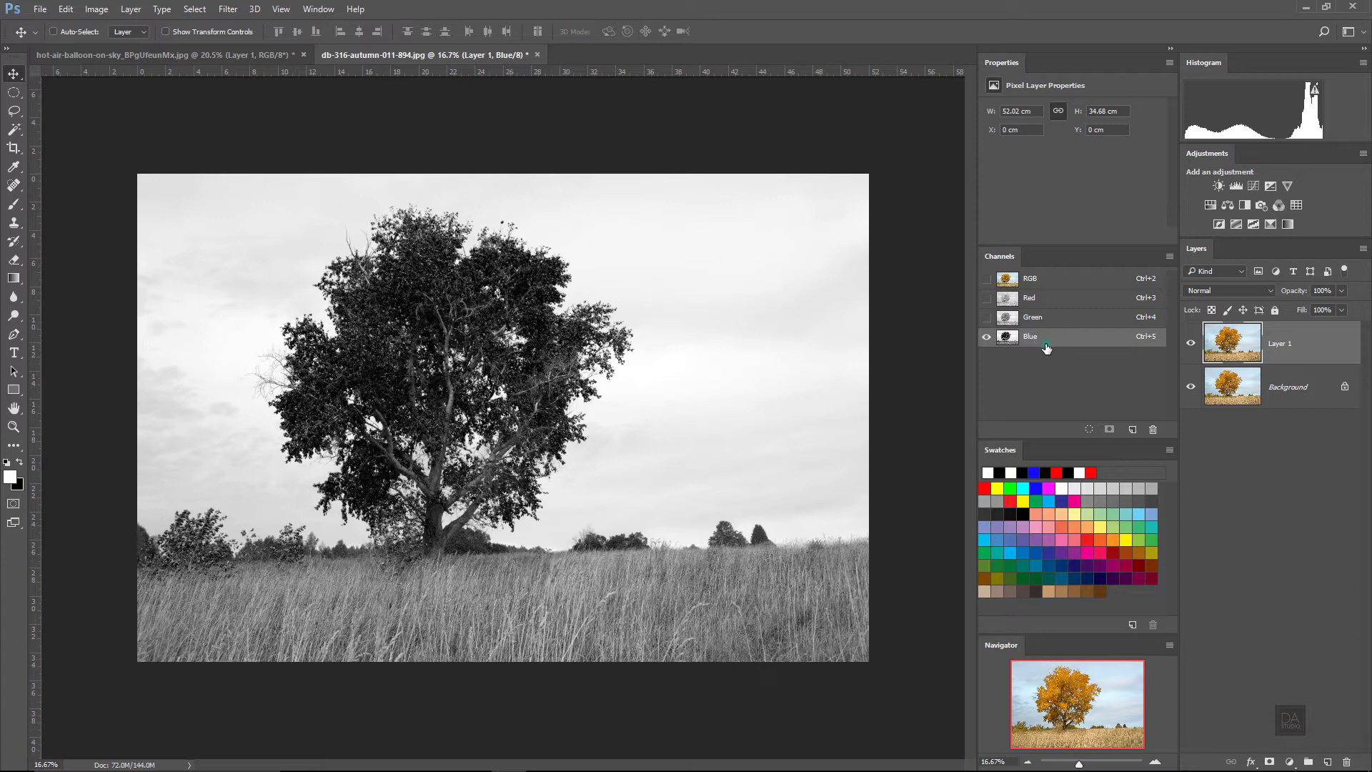
- Apply Levels to the Blue channel with the black input raised to 17
click(97, 8)
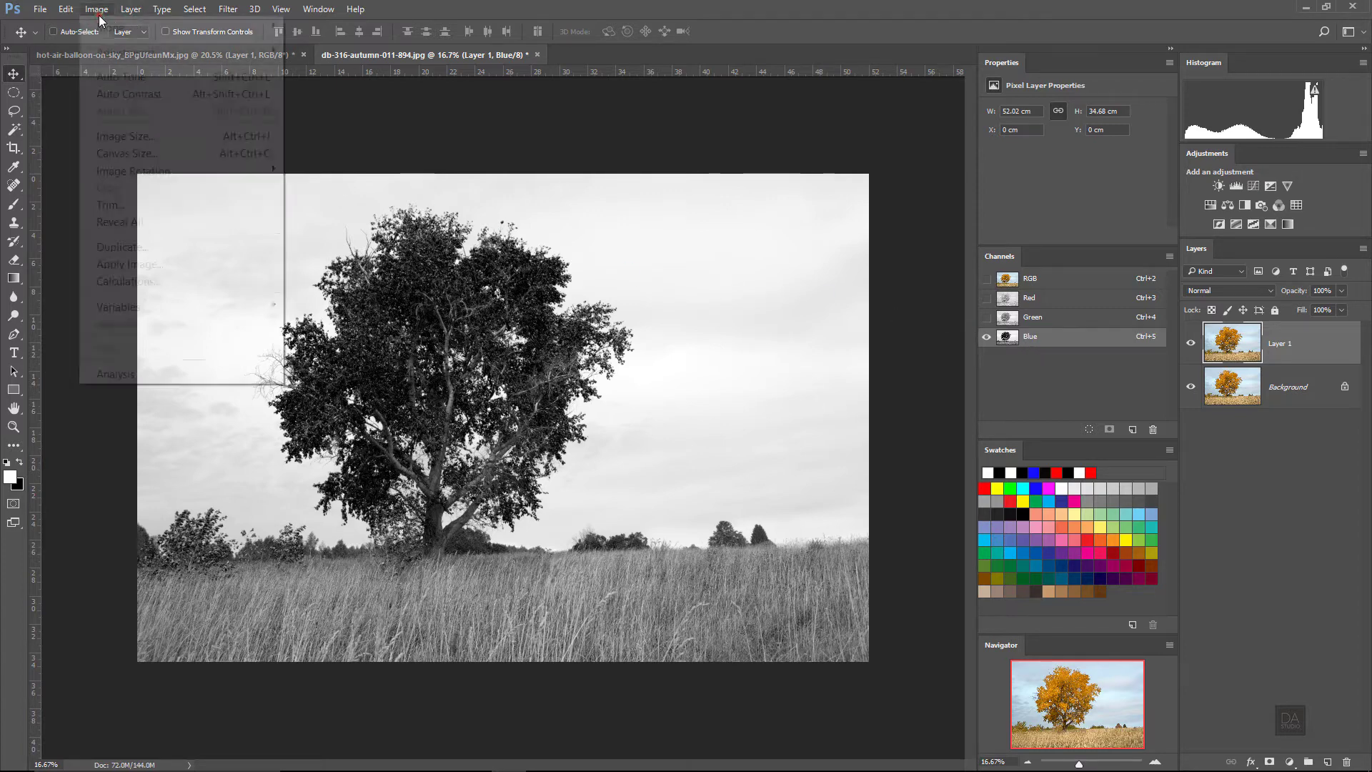
mouse_move(120, 78)
click(311, 69)
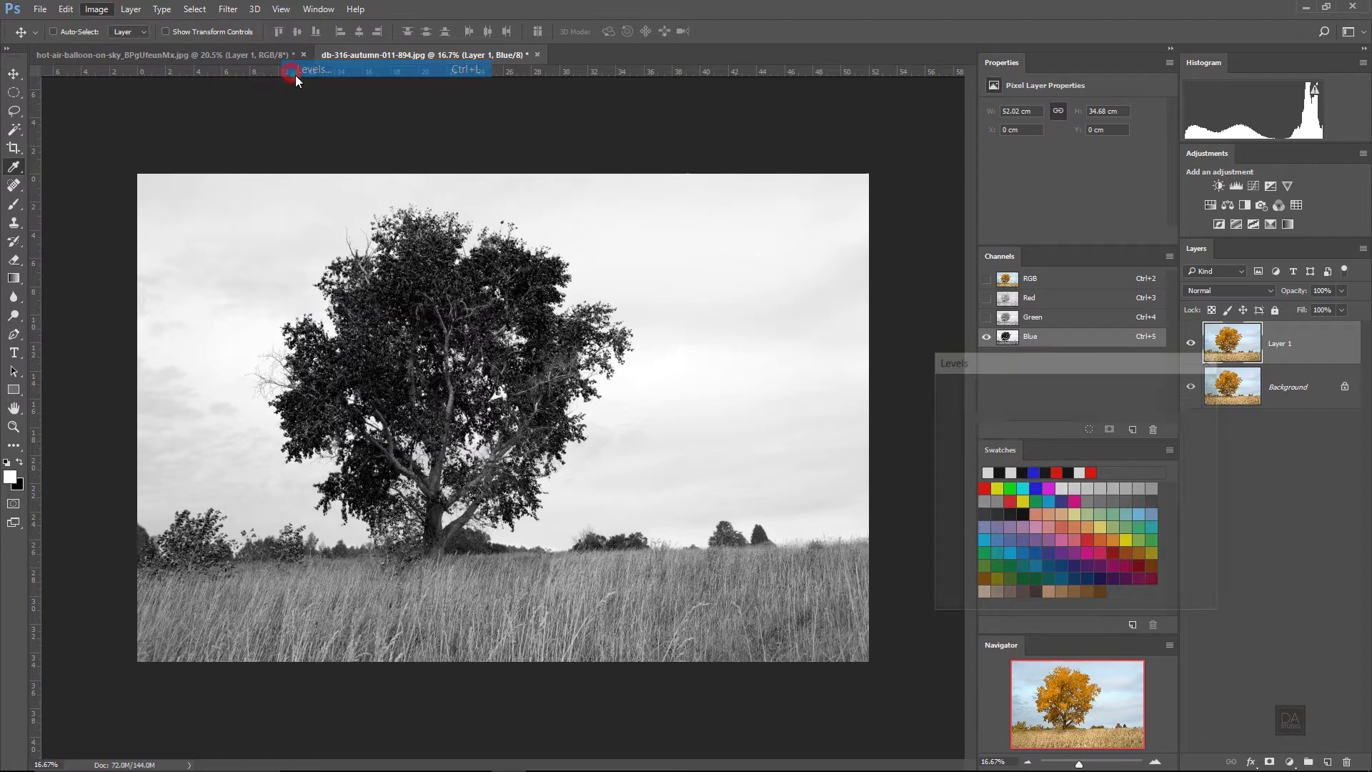
drag(997, 365, 819, 409)
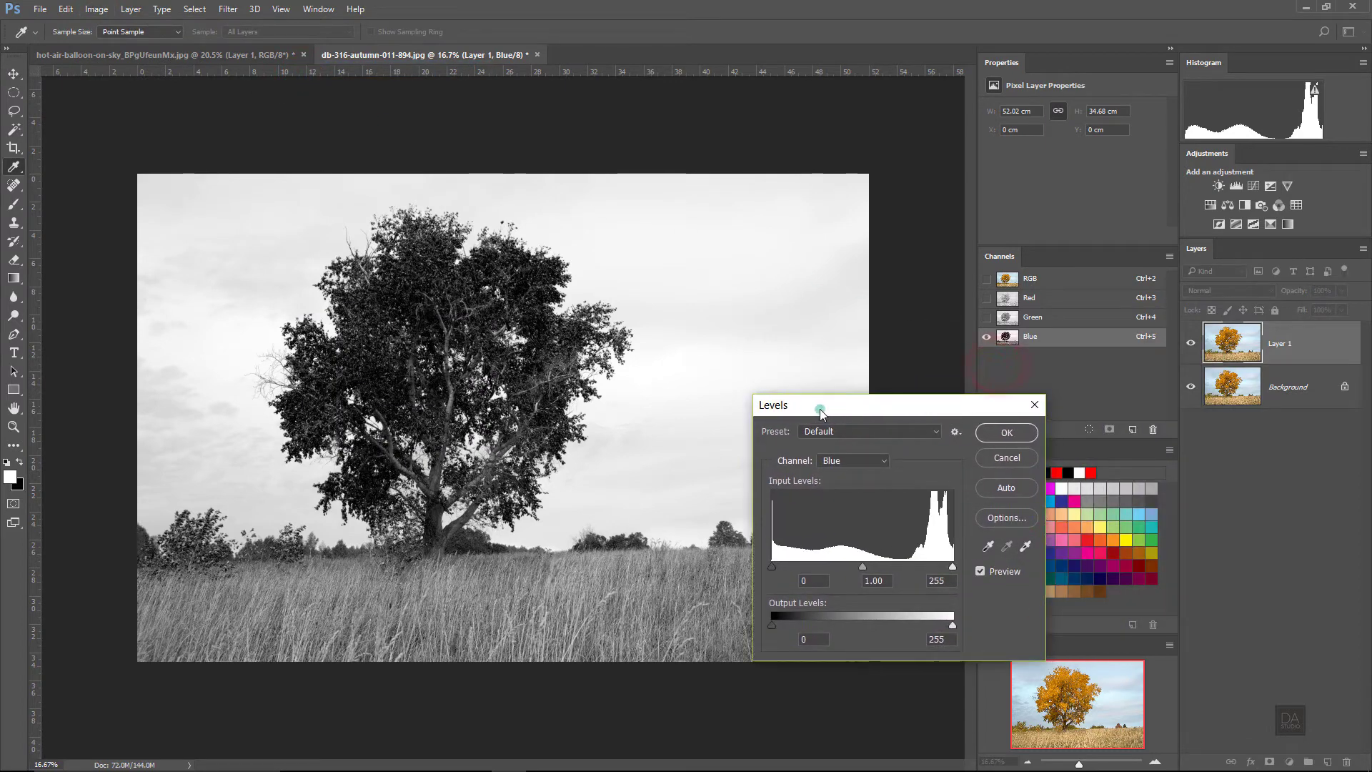
drag(773, 569, 786, 570)
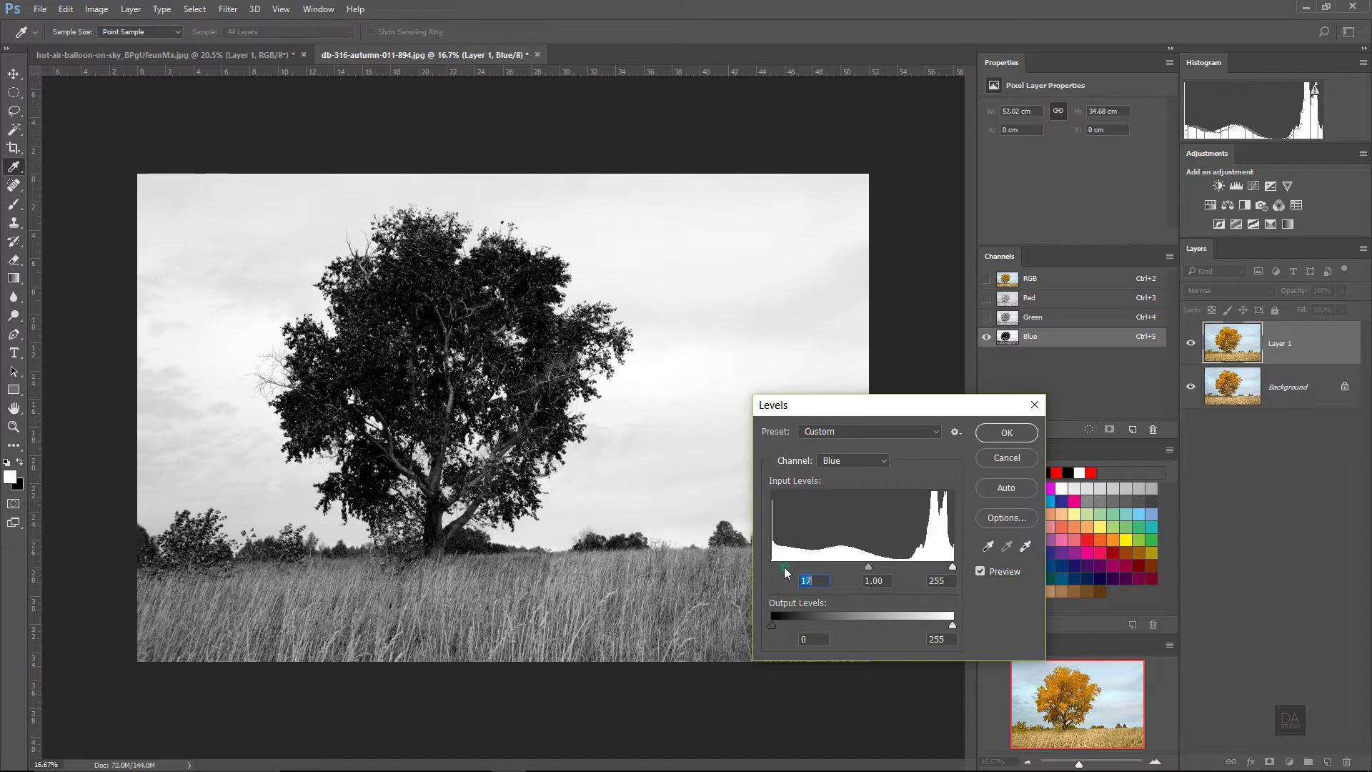
click(1008, 434)
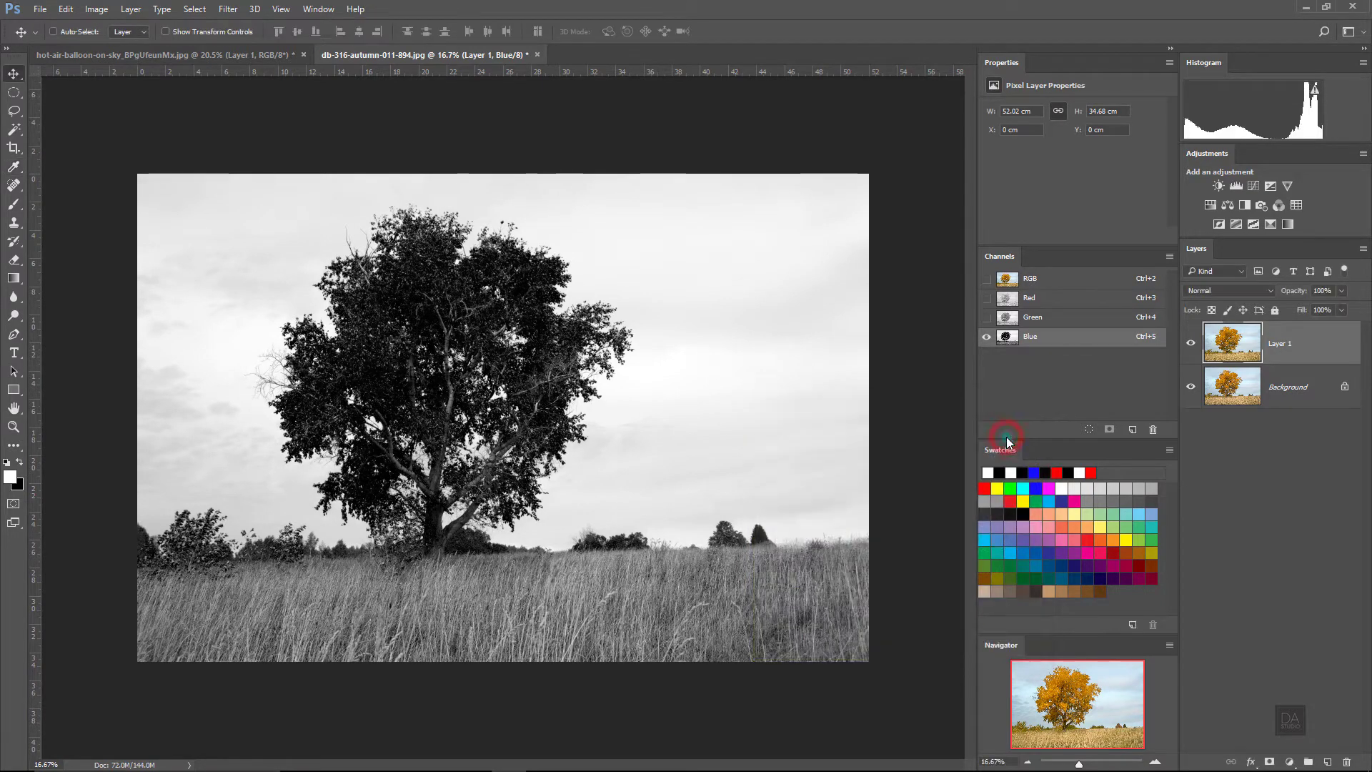
- Load the Blue channel as a selection, return to RGB, and invert it
ctrl+click(1005, 337)
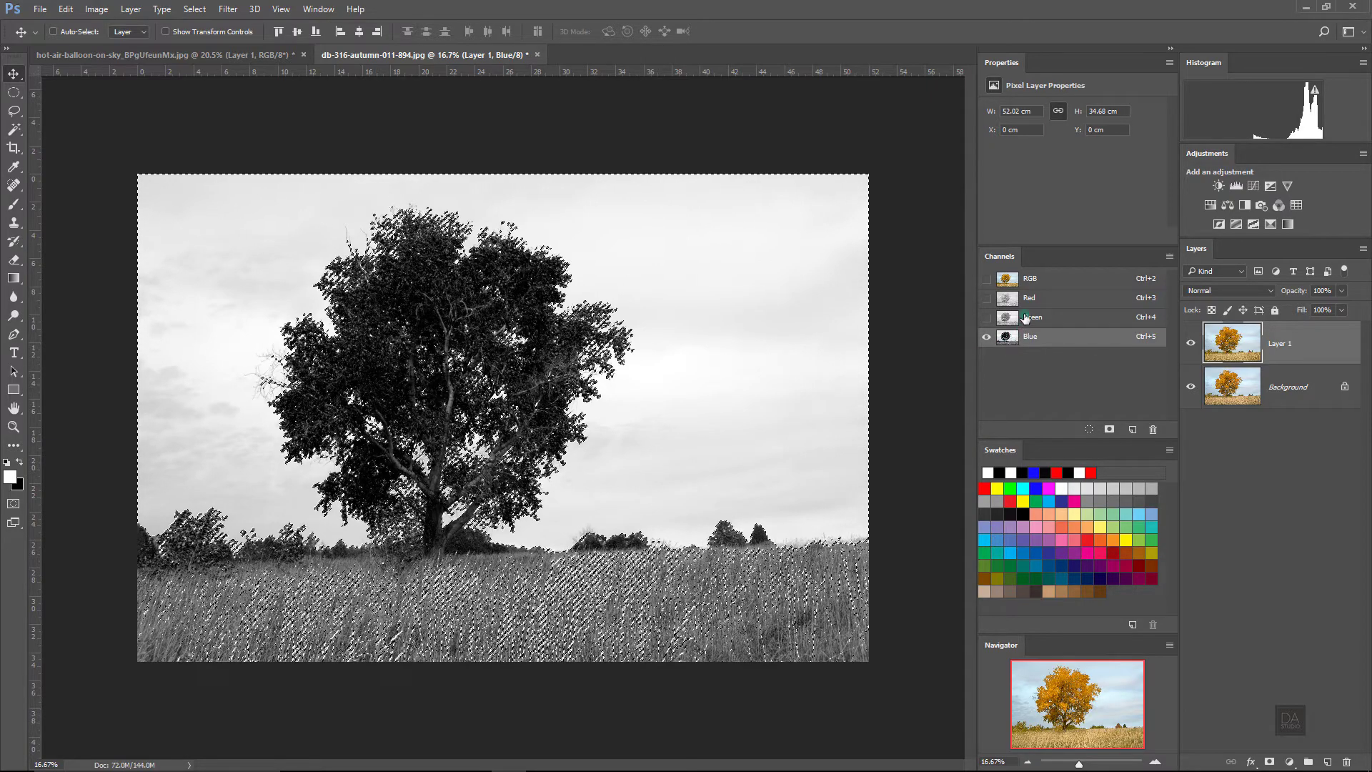
click(1047, 282)
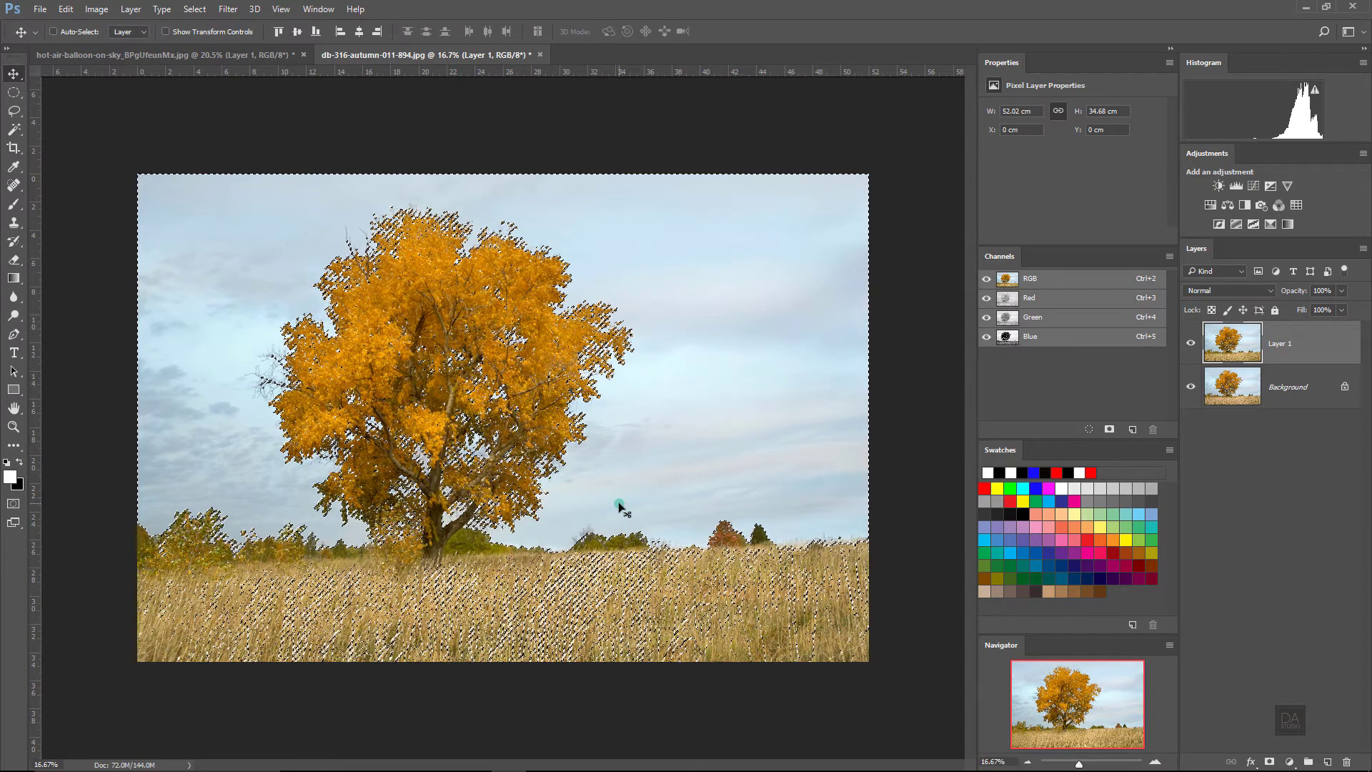
click(194, 9)
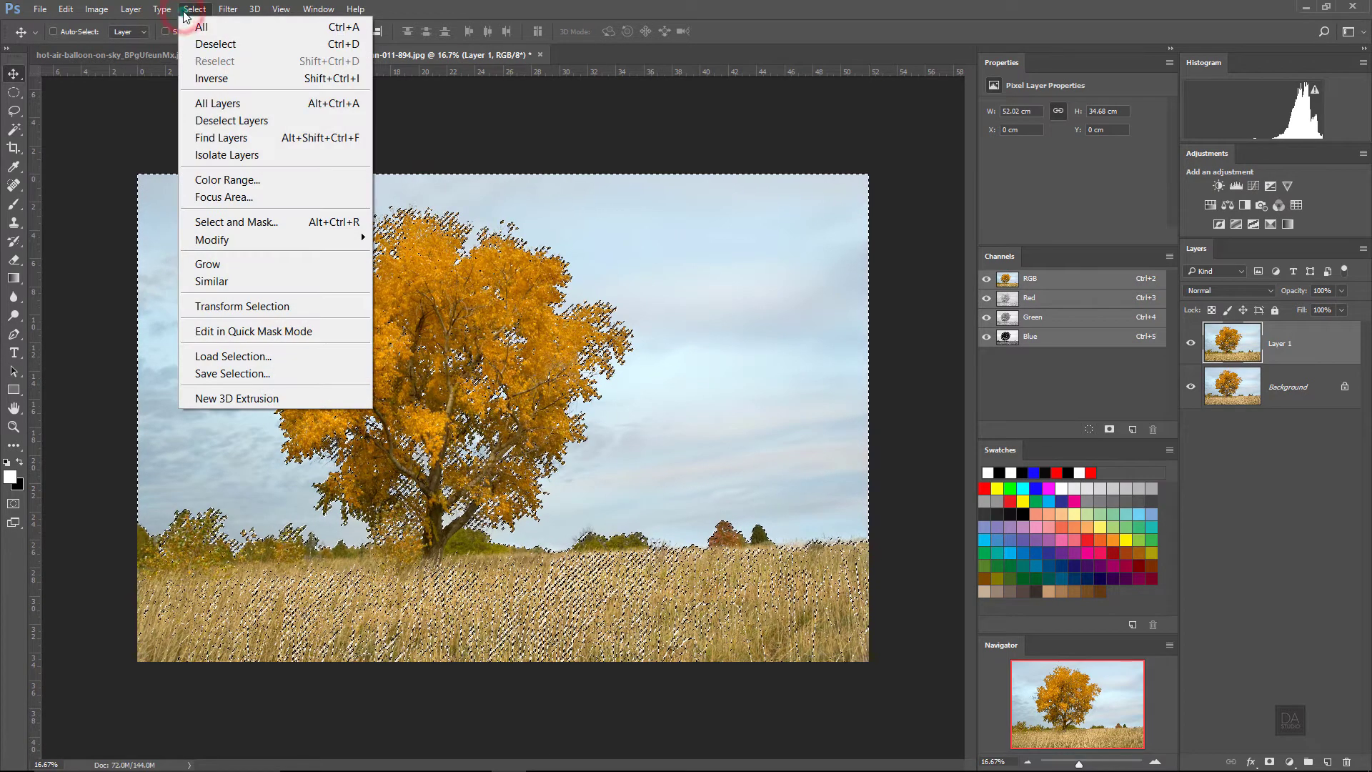
click(213, 80)
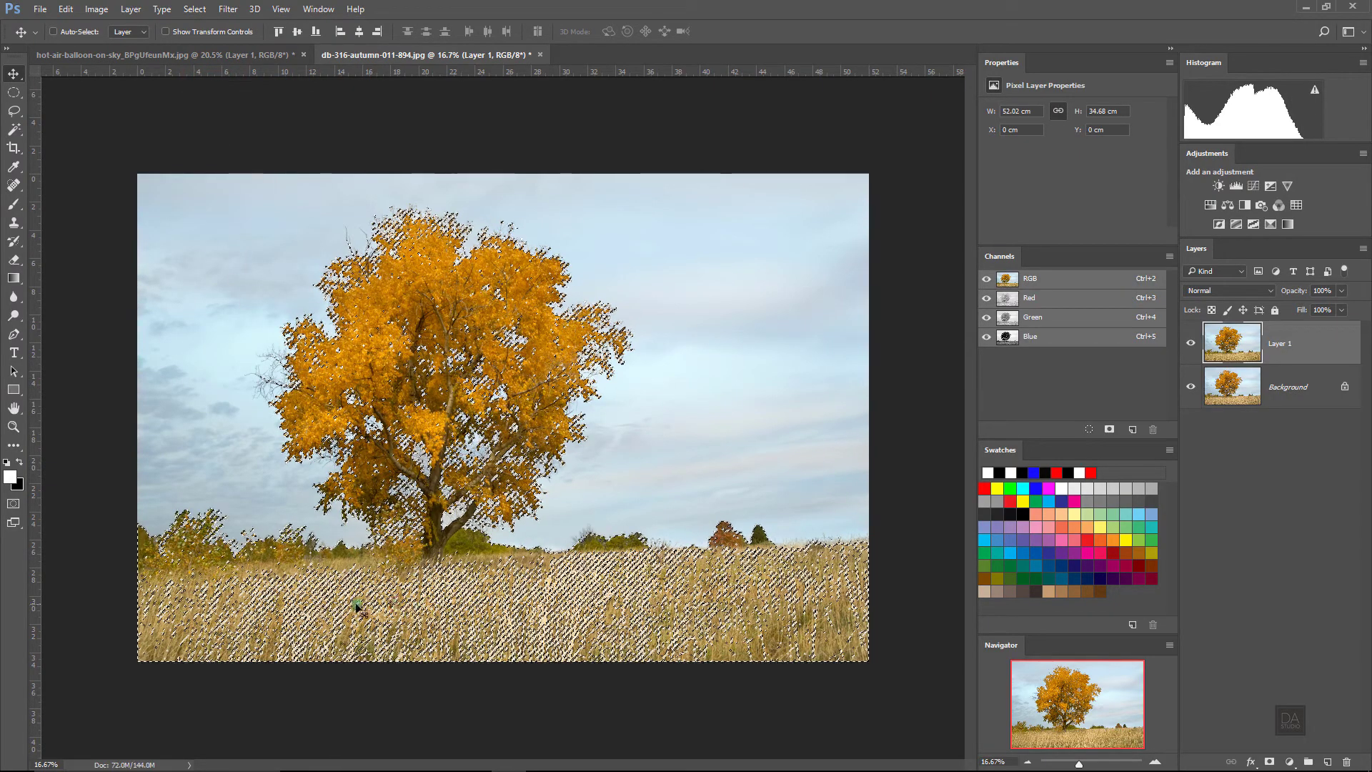
- Lasso along the horizon to add the whole grass field to the selection
click(14, 113)
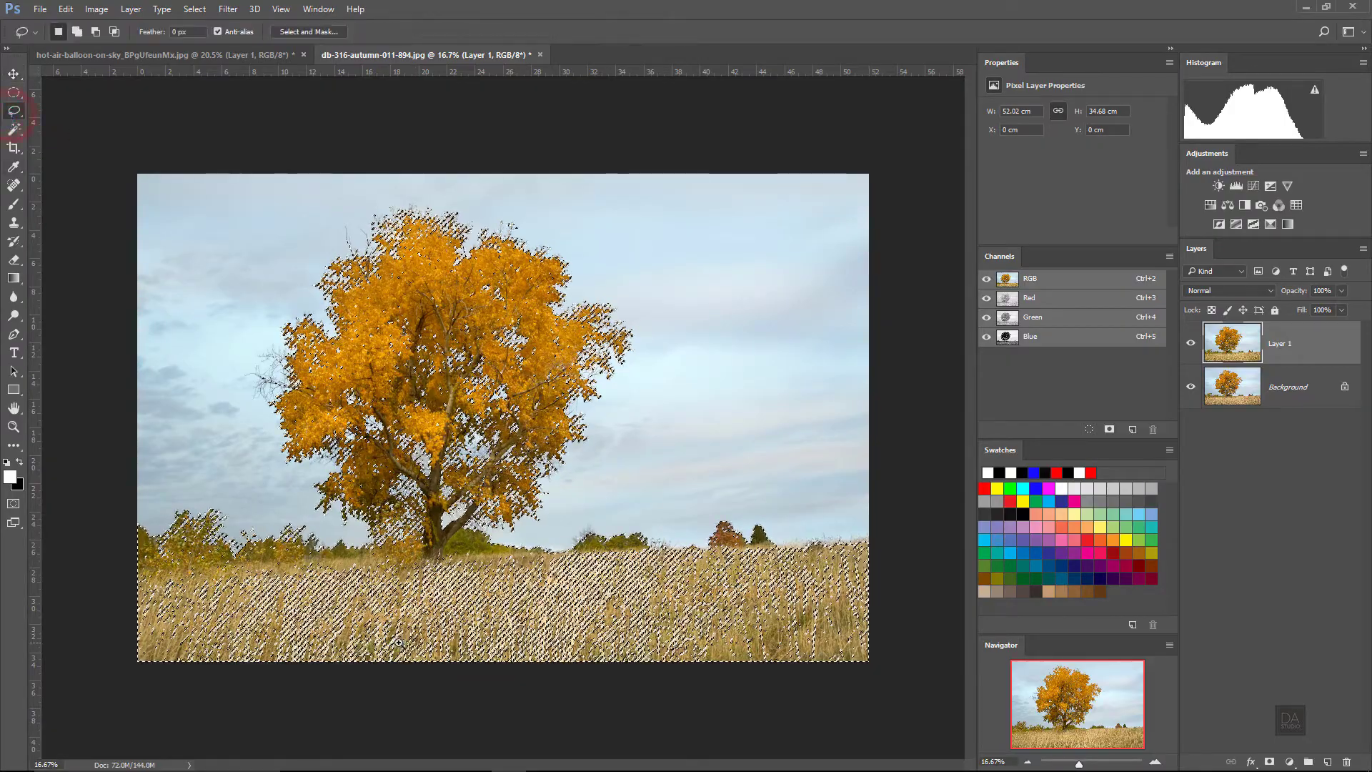
scroll(398, 643, up, 2)
drag(477, 604, 559, 482)
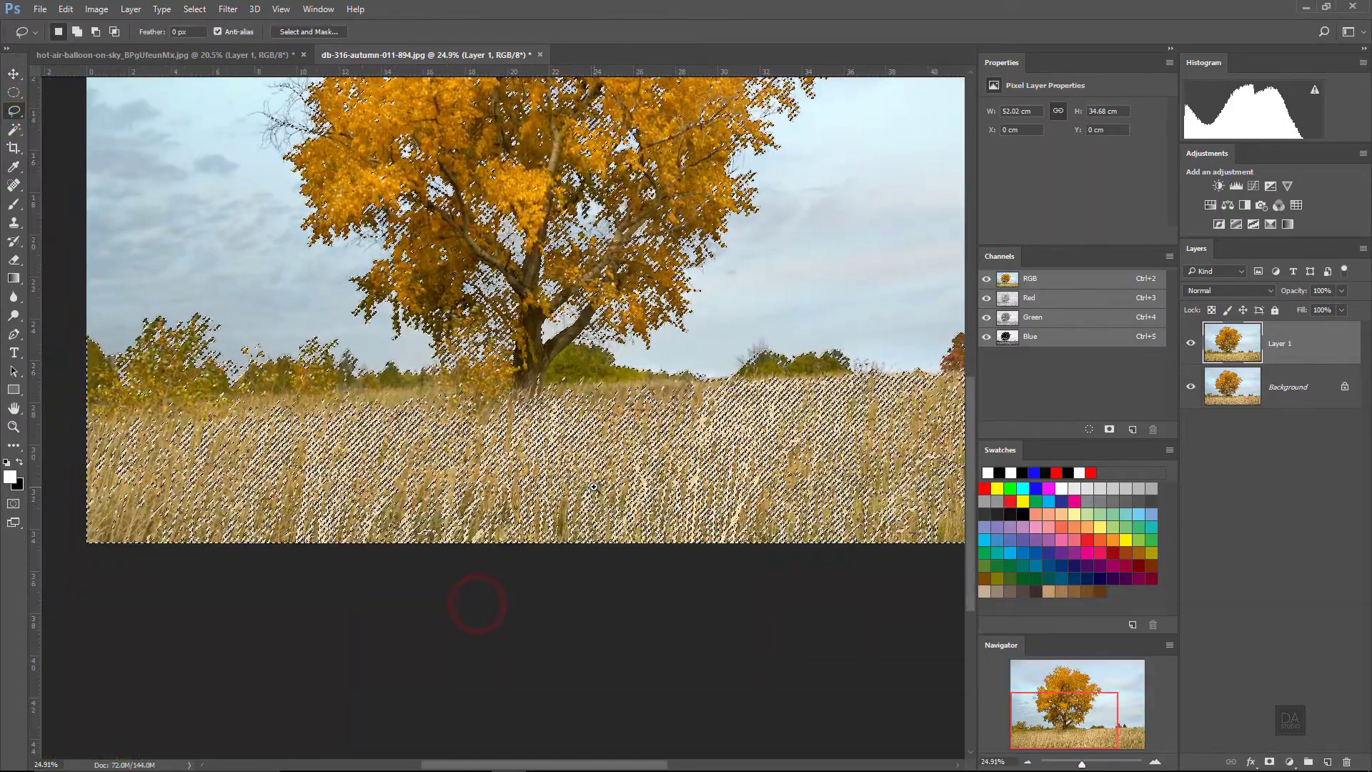
scroll(557, 482, down, 2)
key(ctrl+shift+d)
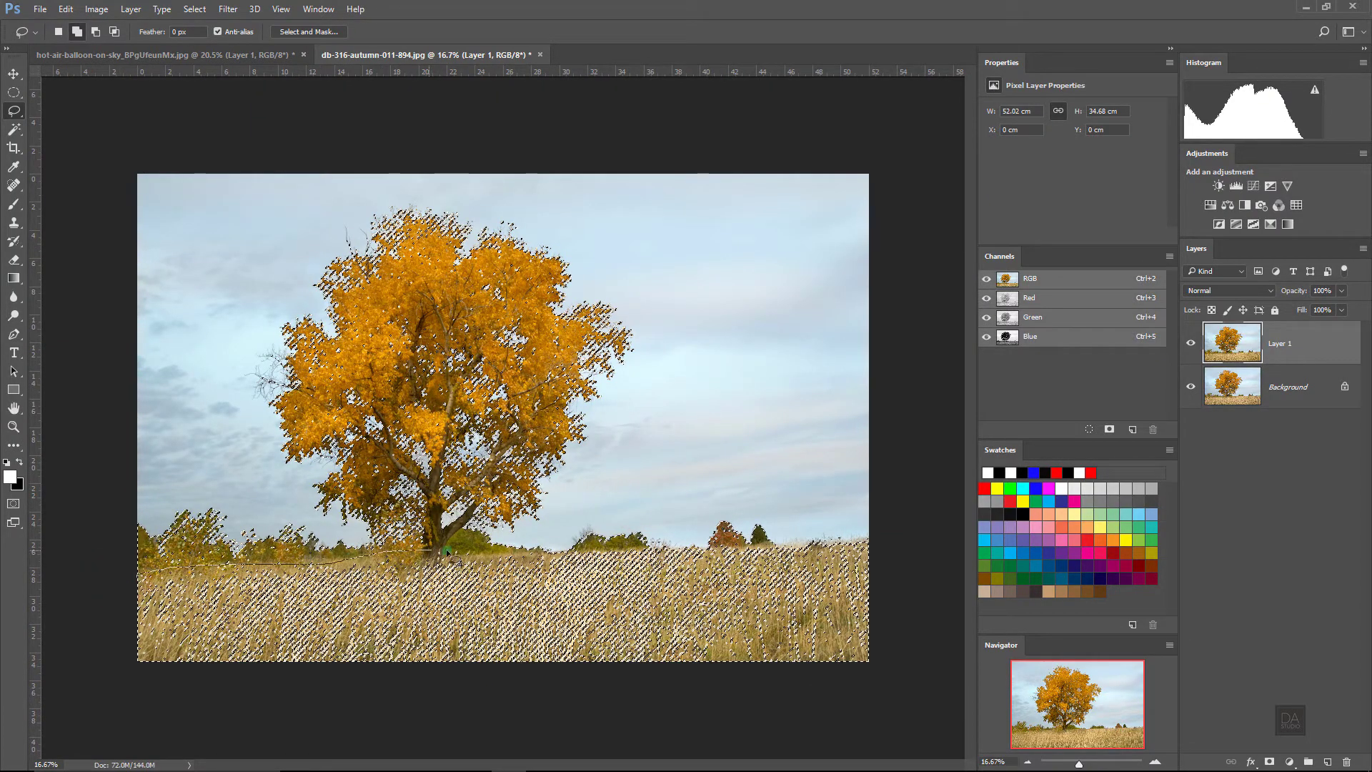
drag(448, 551, 531, 555)
drag(655, 545, 681, 548)
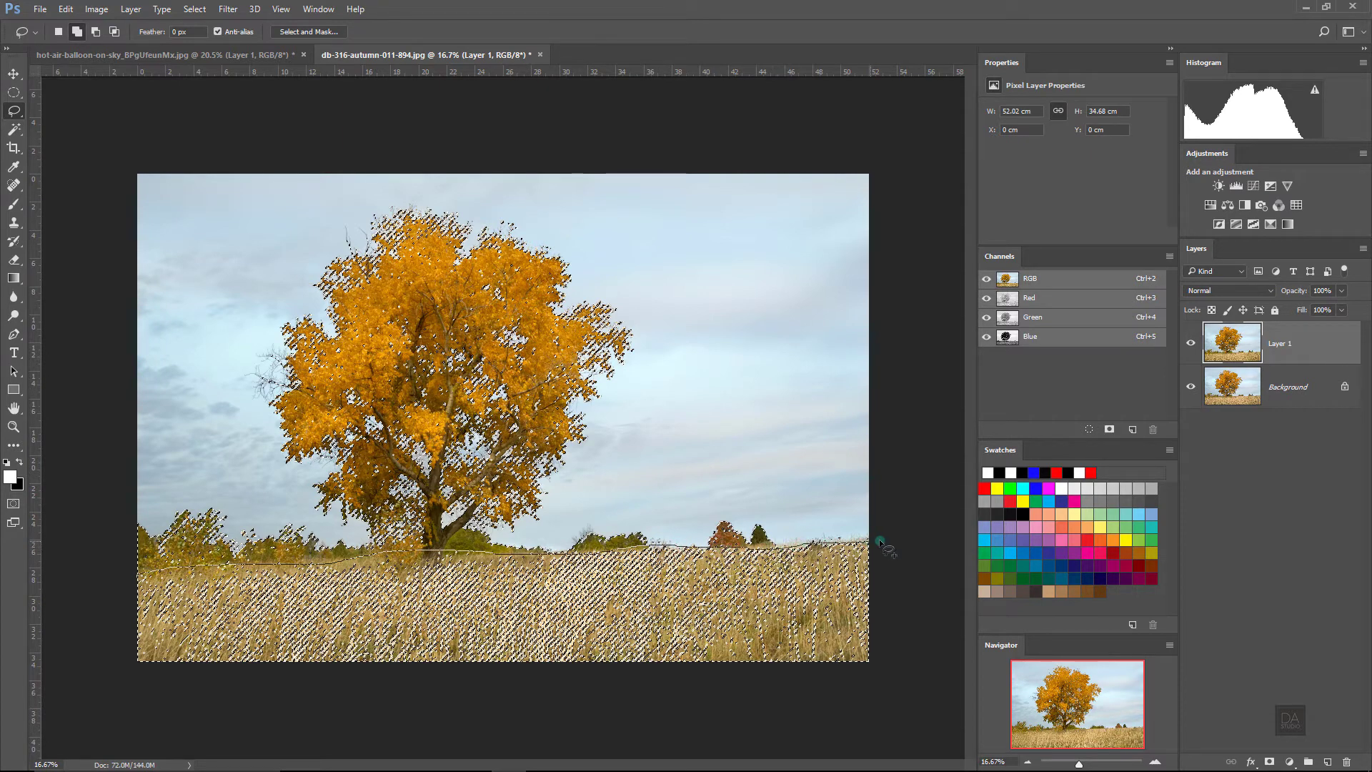
drag(885, 547, 767, 729)
drag(148, 691, 148, 691)
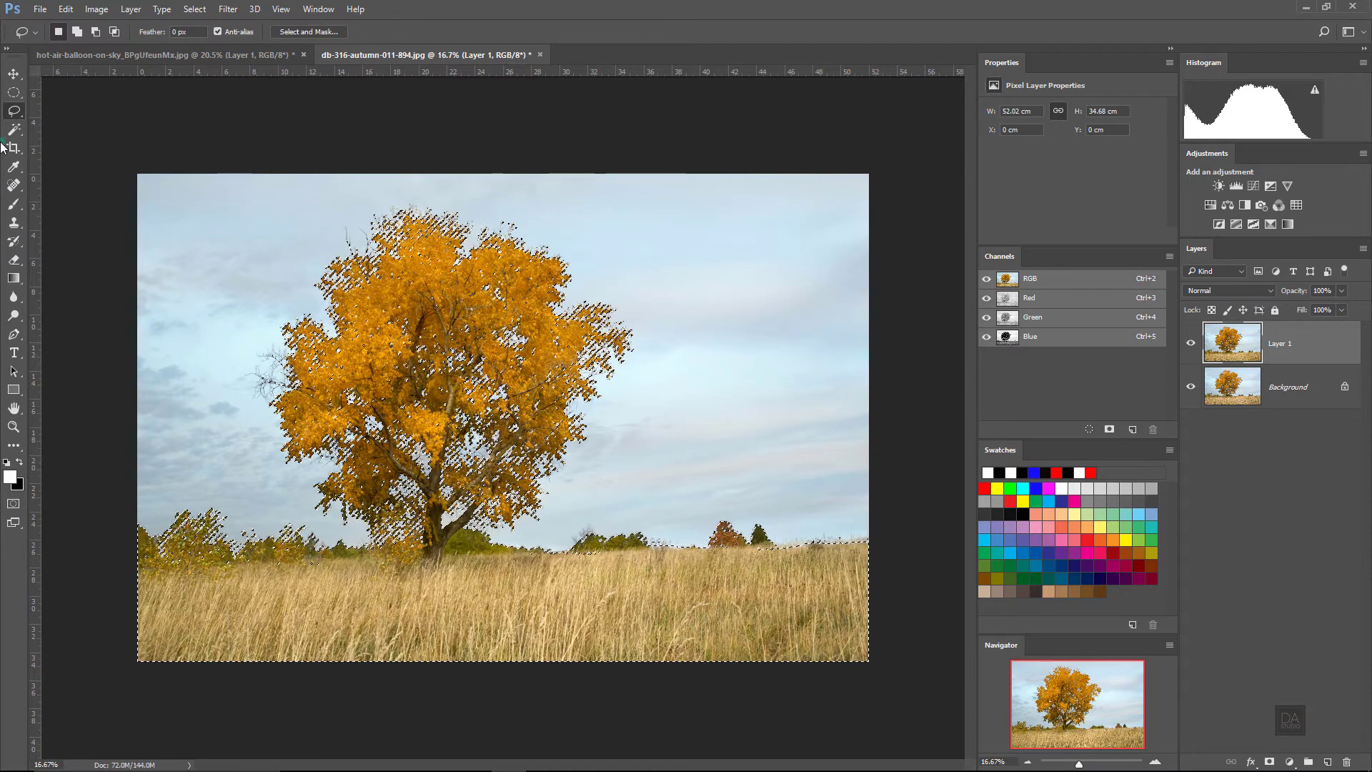
click(15, 71)
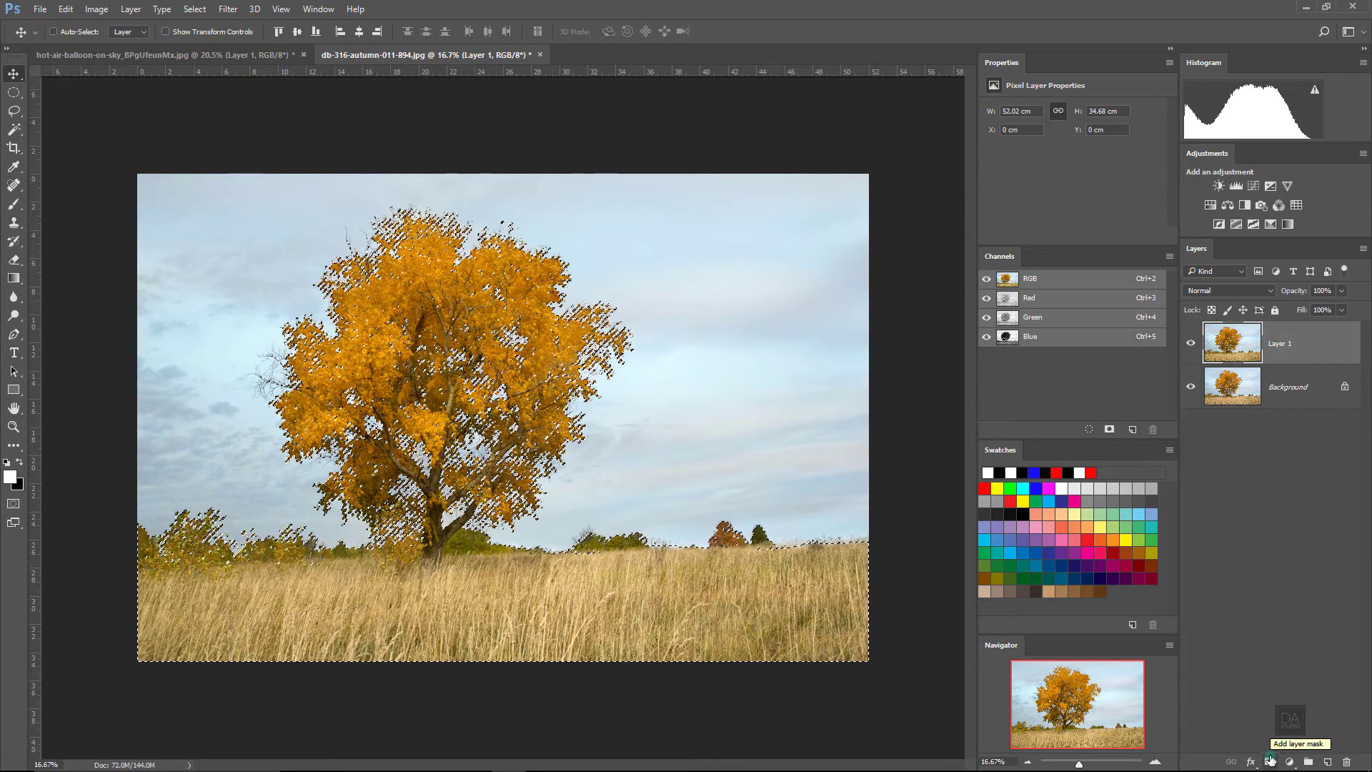
- Mask Layer 1 to the tree-and-grass selection and hide the Background to check it
click(1271, 760)
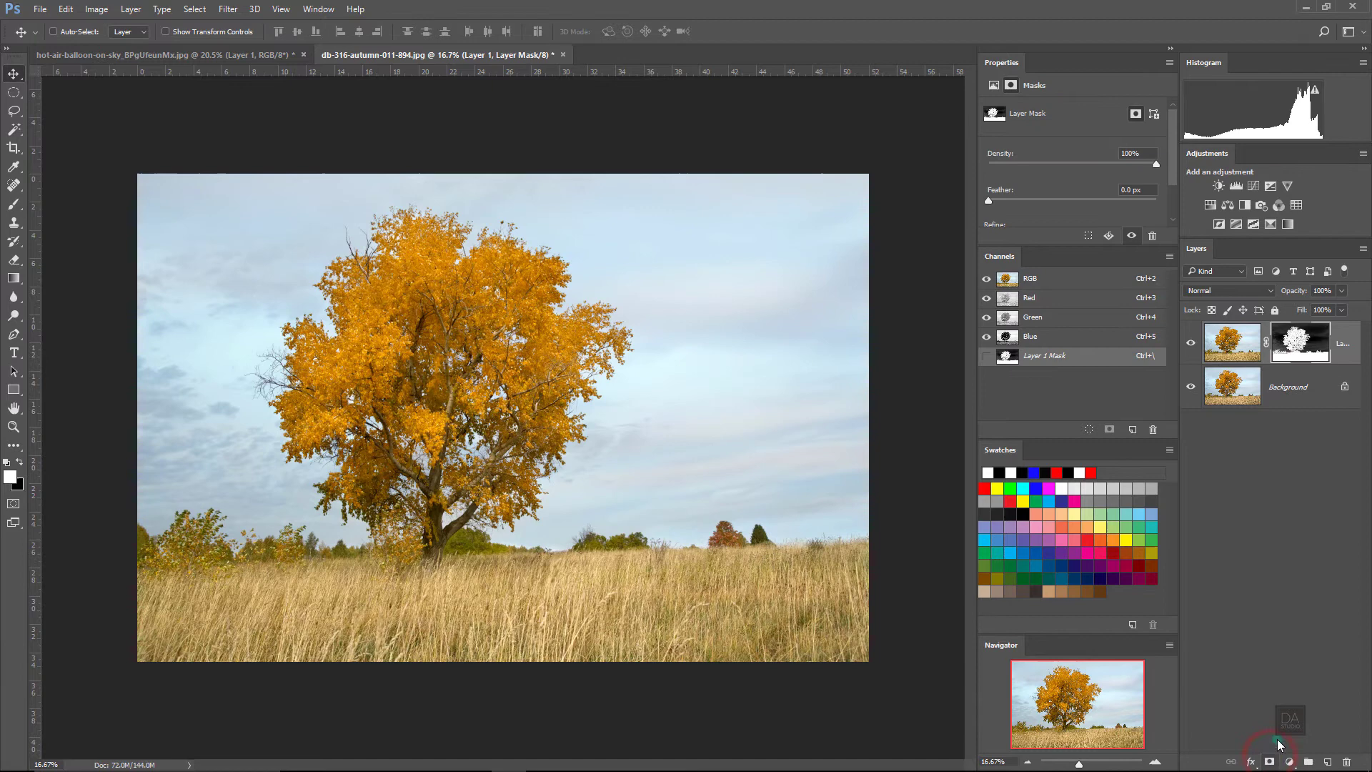
click(1192, 393)
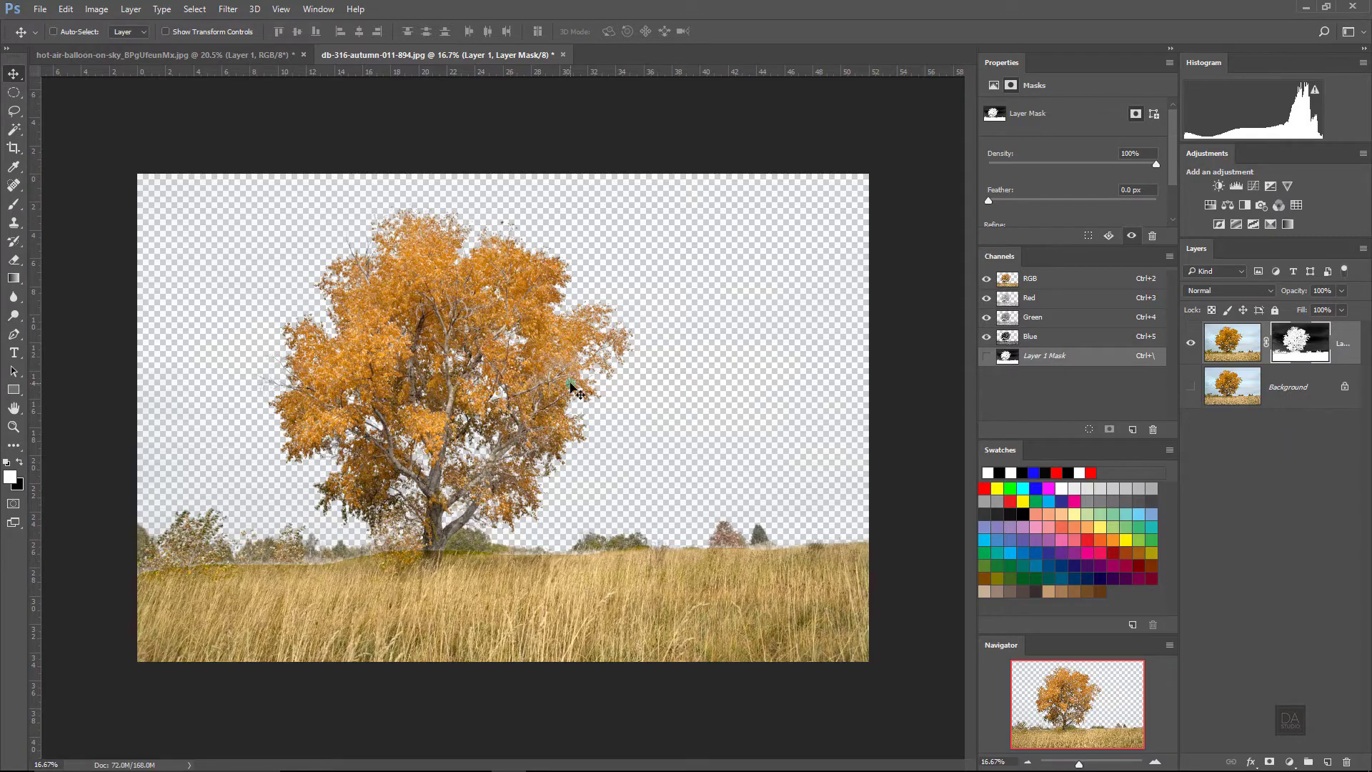
scroll(585, 361, up, 2)
scroll(612, 360, up, 5)
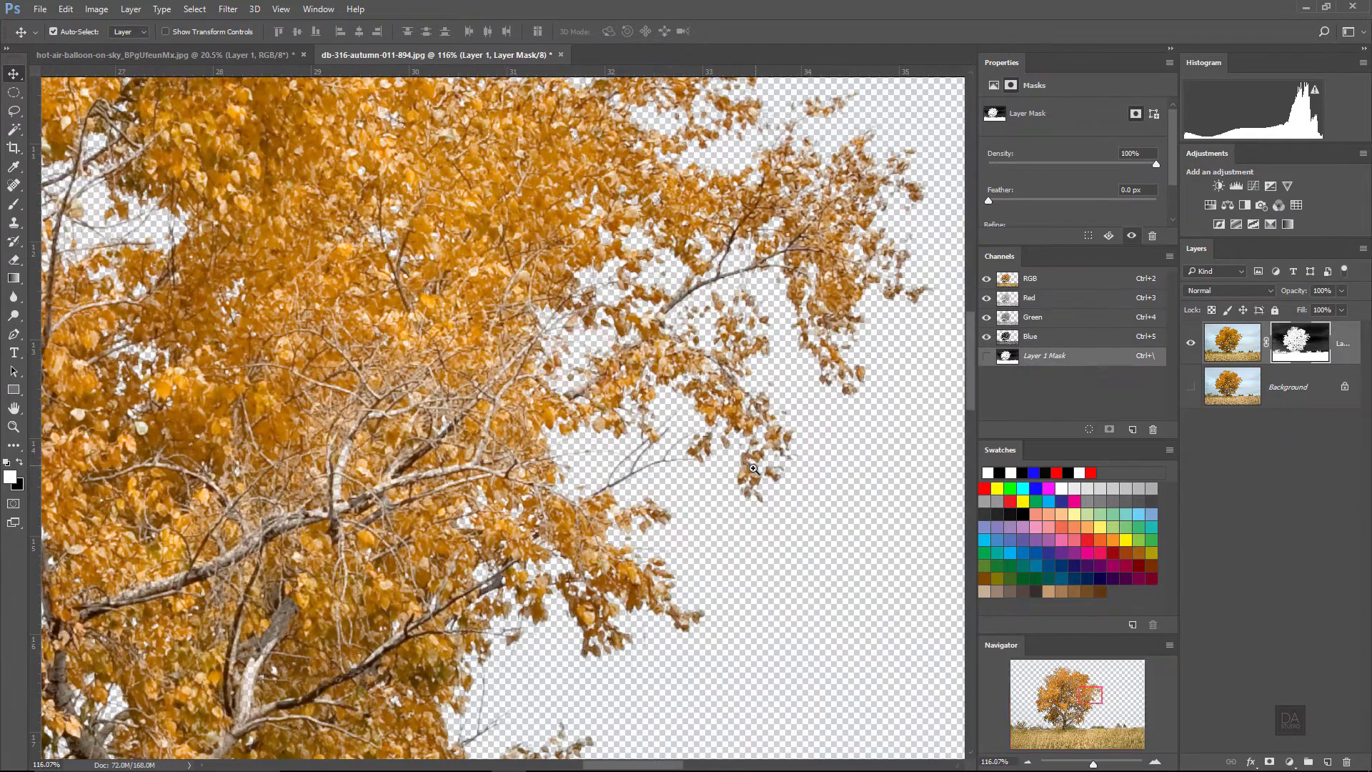
scroll(748, 469, down, 3)
scroll(680, 473, down, 5)
scroll(719, 653, down, 1)
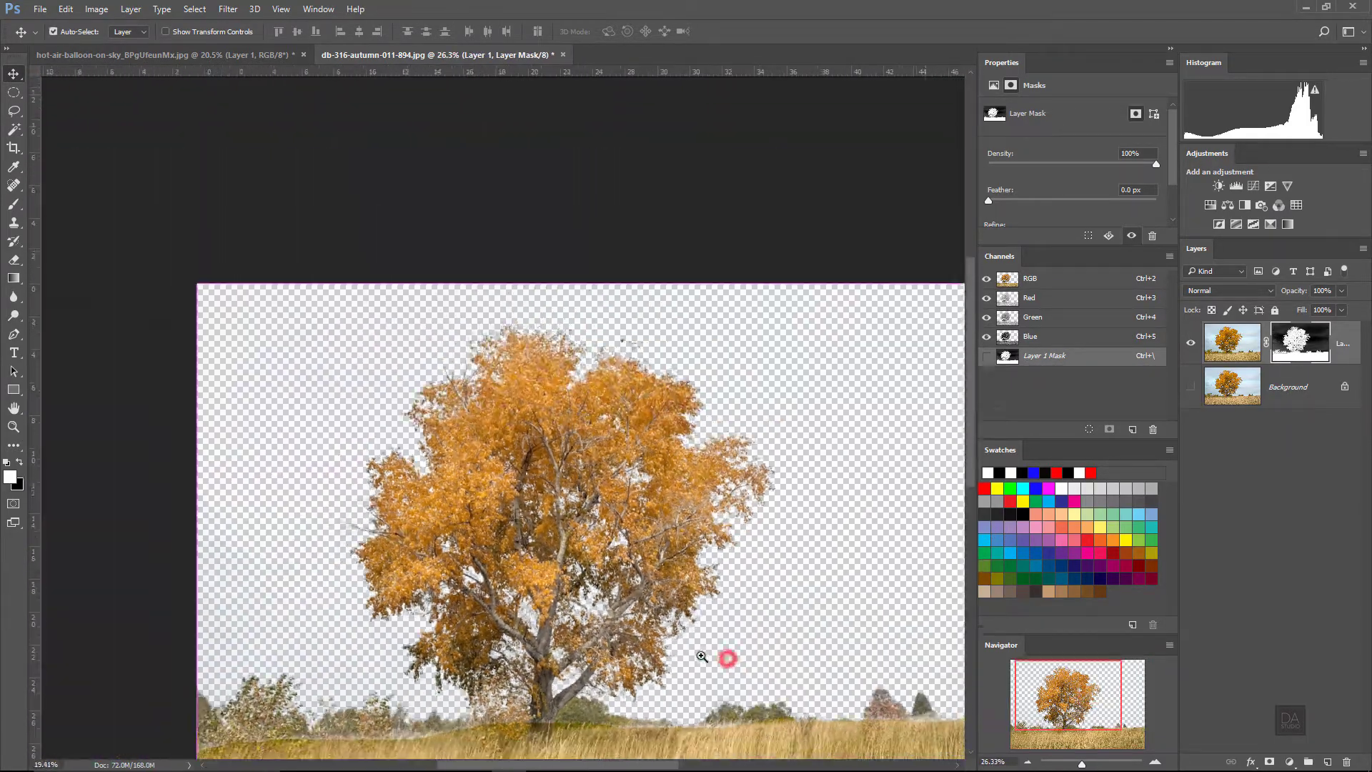
click(1191, 389)
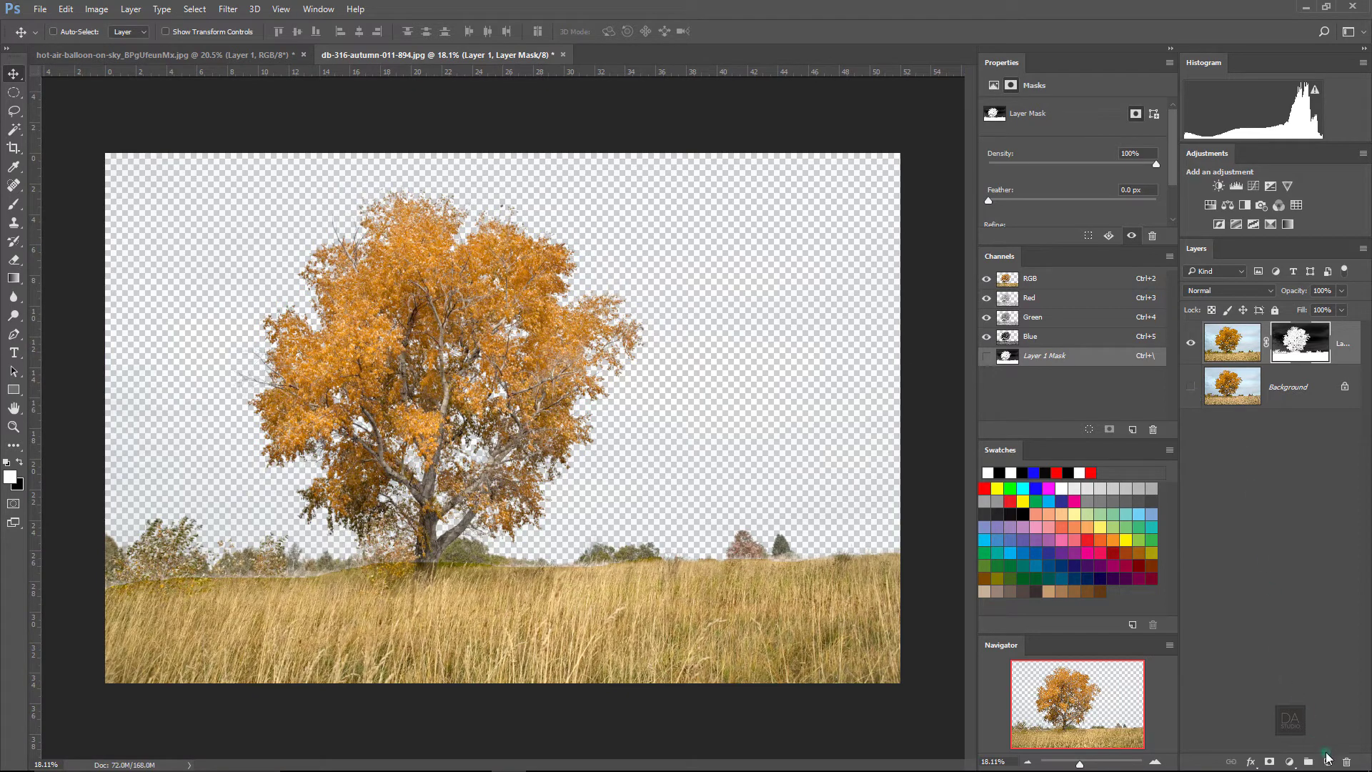
- Add a white-filled Layer 2 above the Background, then target Layer 1's mask
click(1303, 397)
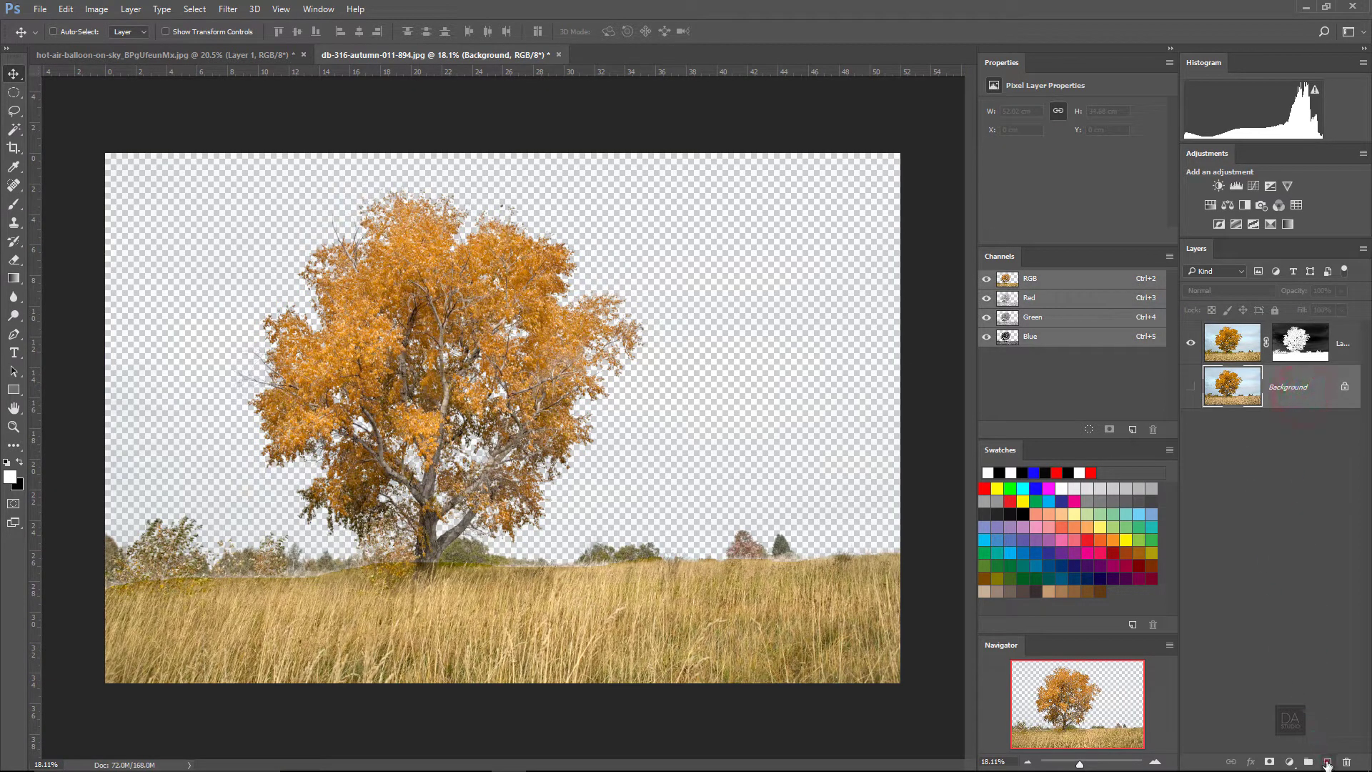
click(1328, 761)
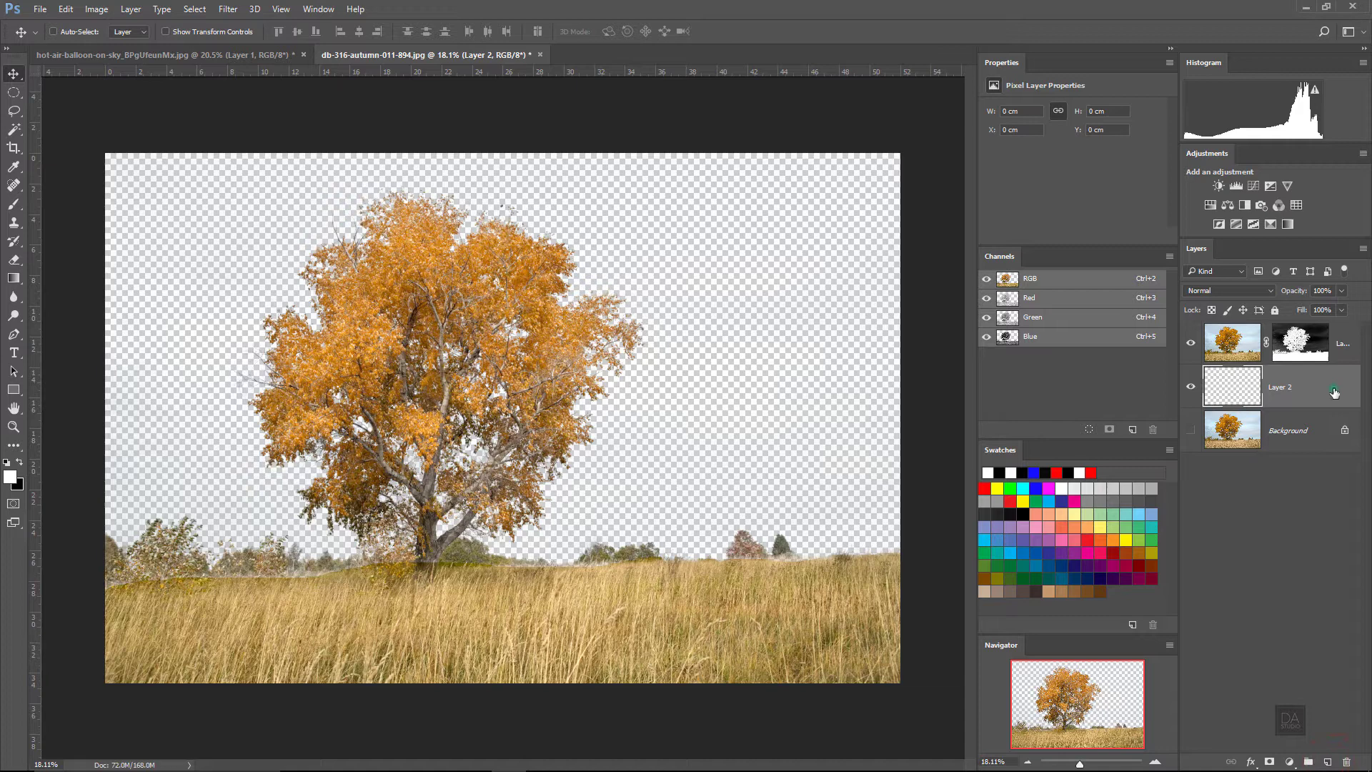
key(ctrl+BackSpace)
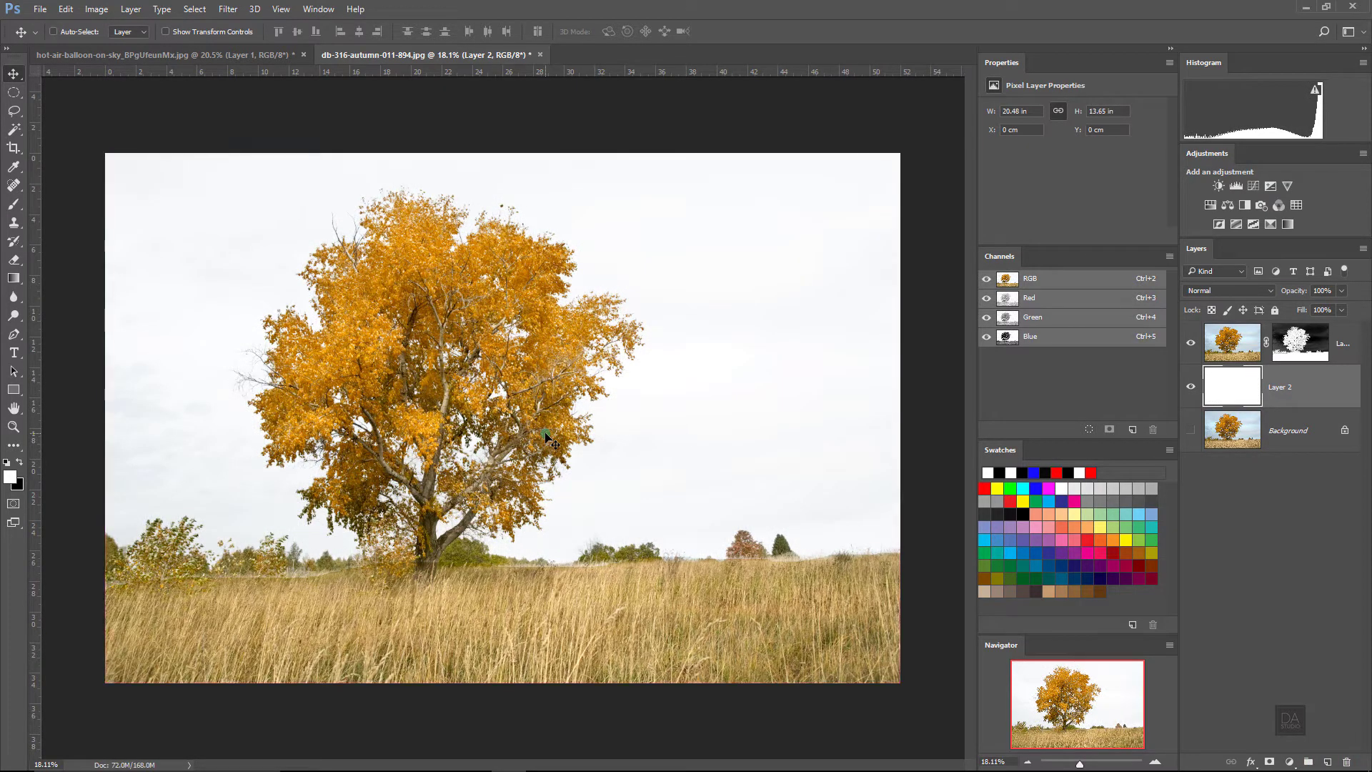
click(1300, 344)
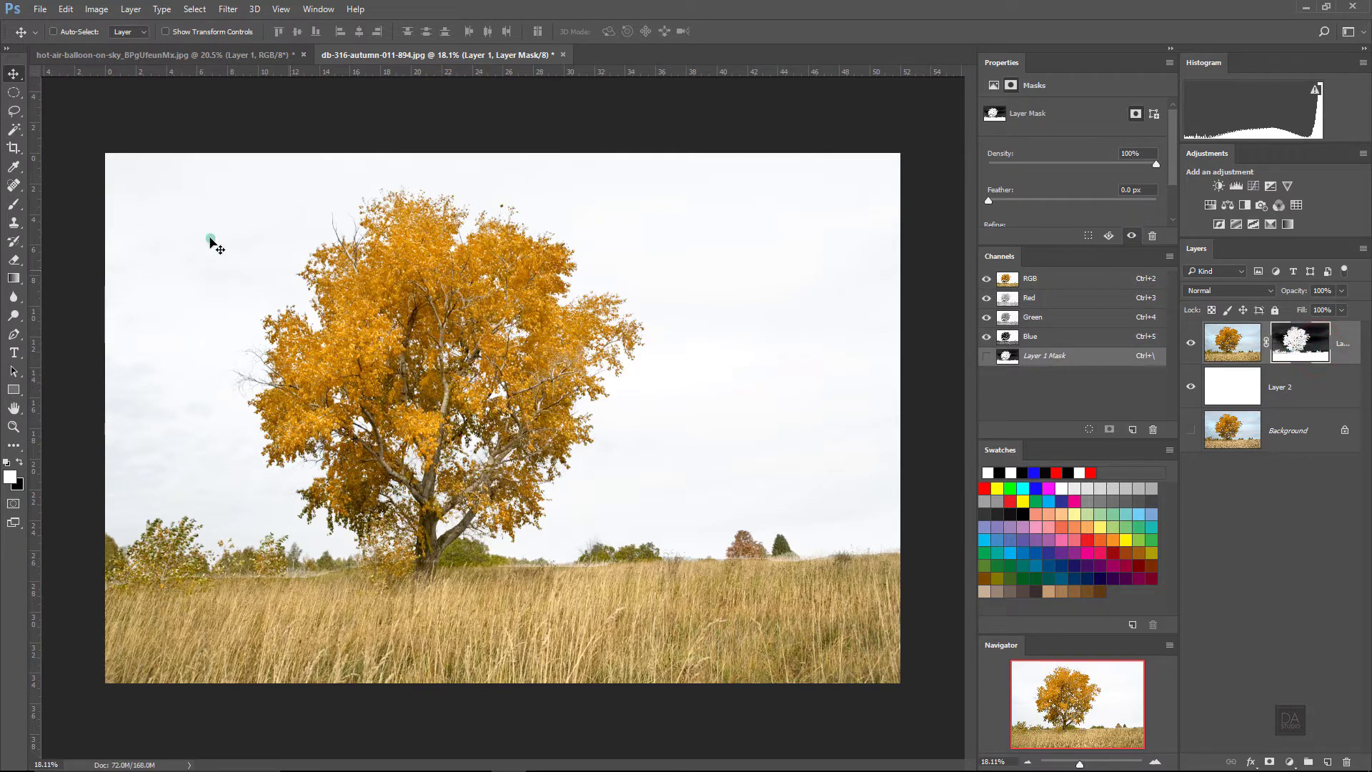
- Set up a black Brush, resize it, and try an undone test stroke on the grass
right_click(17, 207)
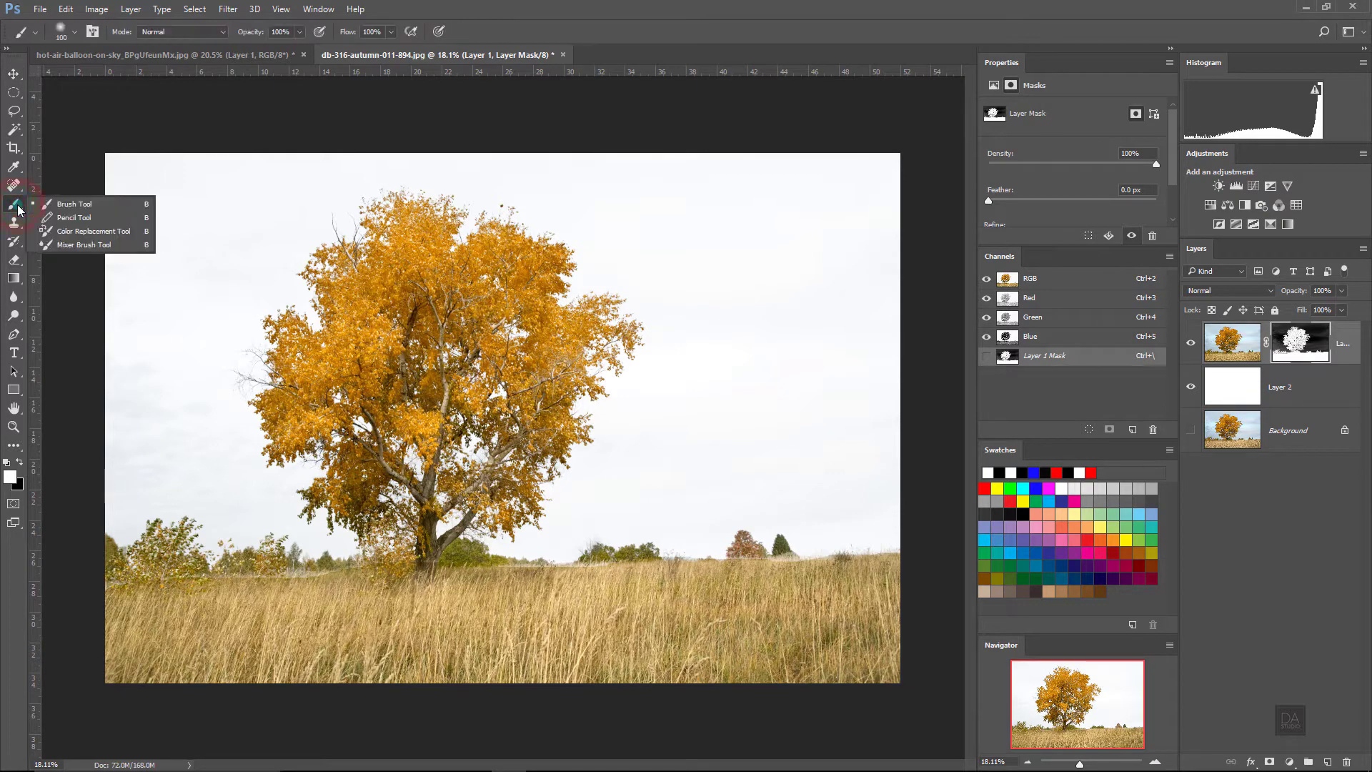
click(73, 204)
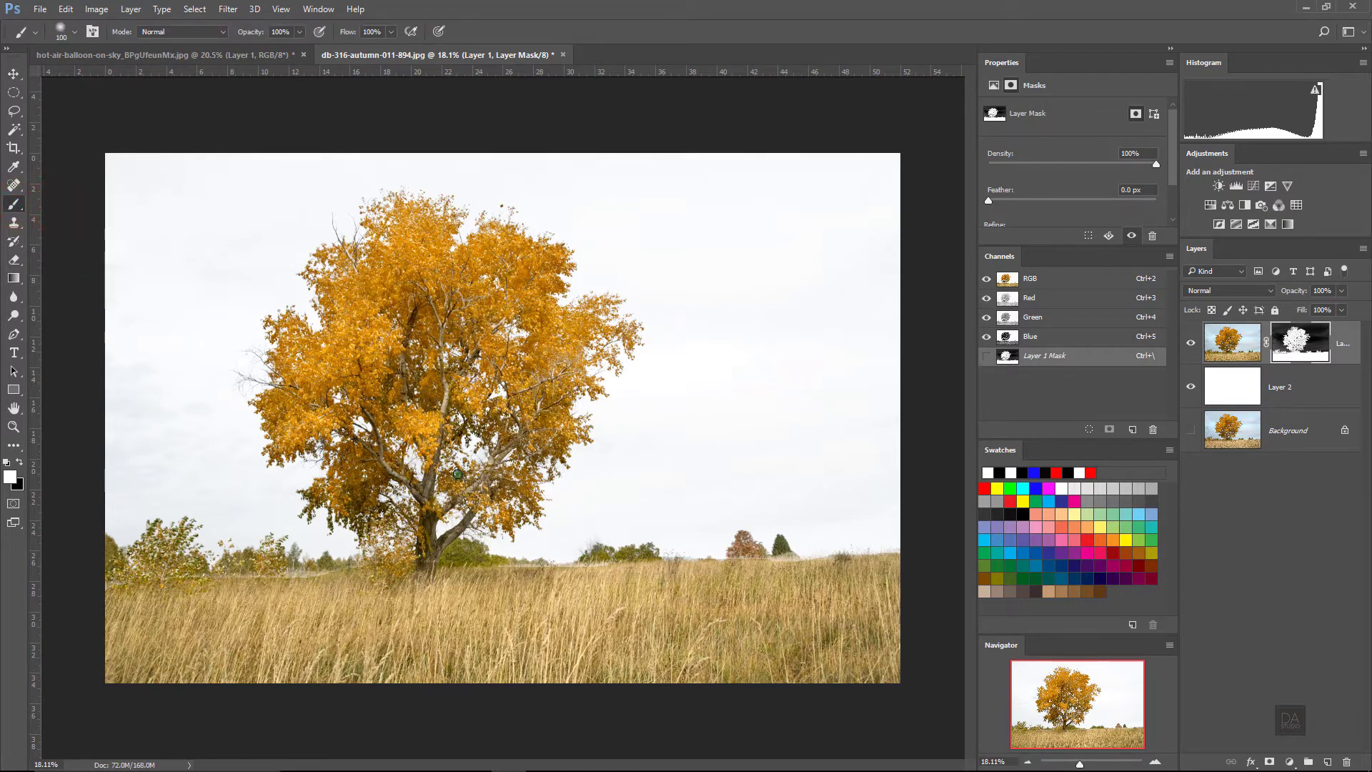
click(20, 463)
key(bracketright)
key(bracketright)
key(bracketright)
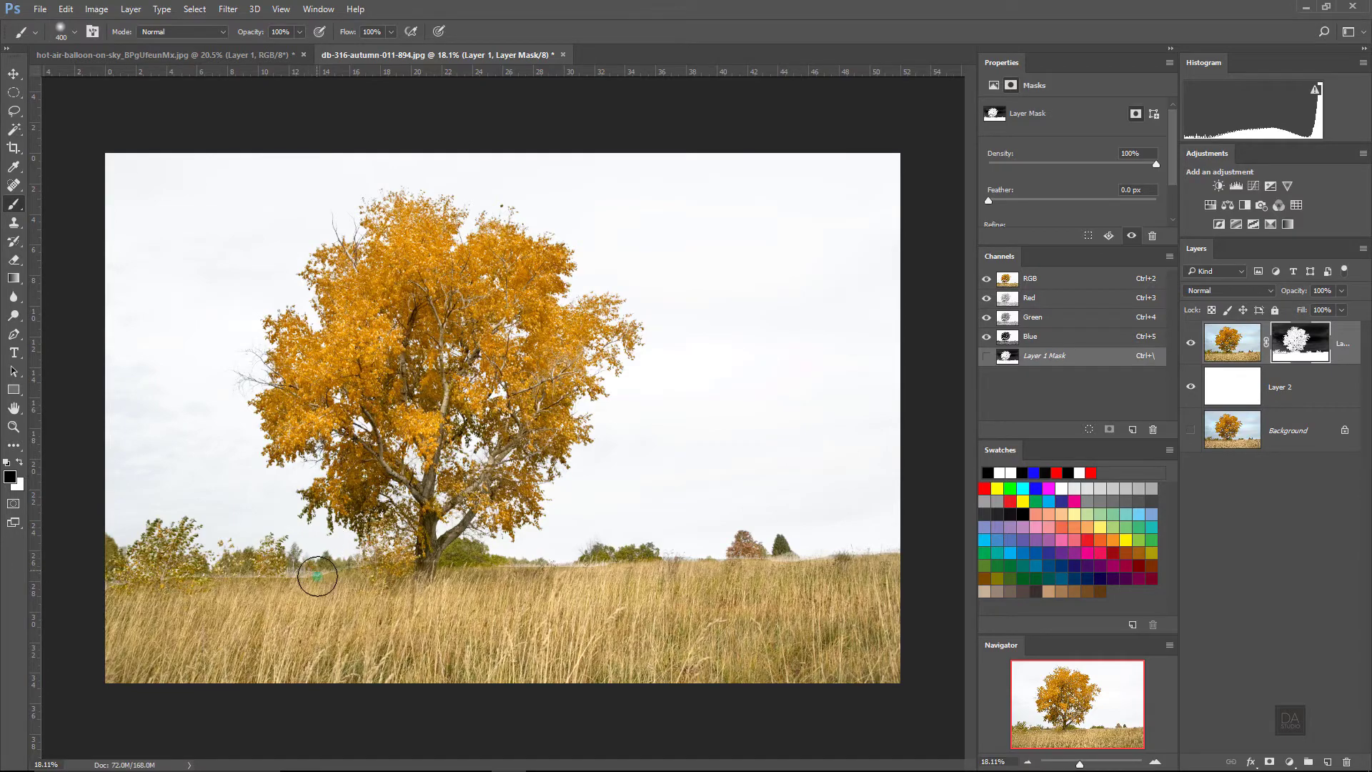
mouse_move(290, 588)
mouse_down()
mouse_move(343, 588)
mouse_move(468, 440)
mouse_up()
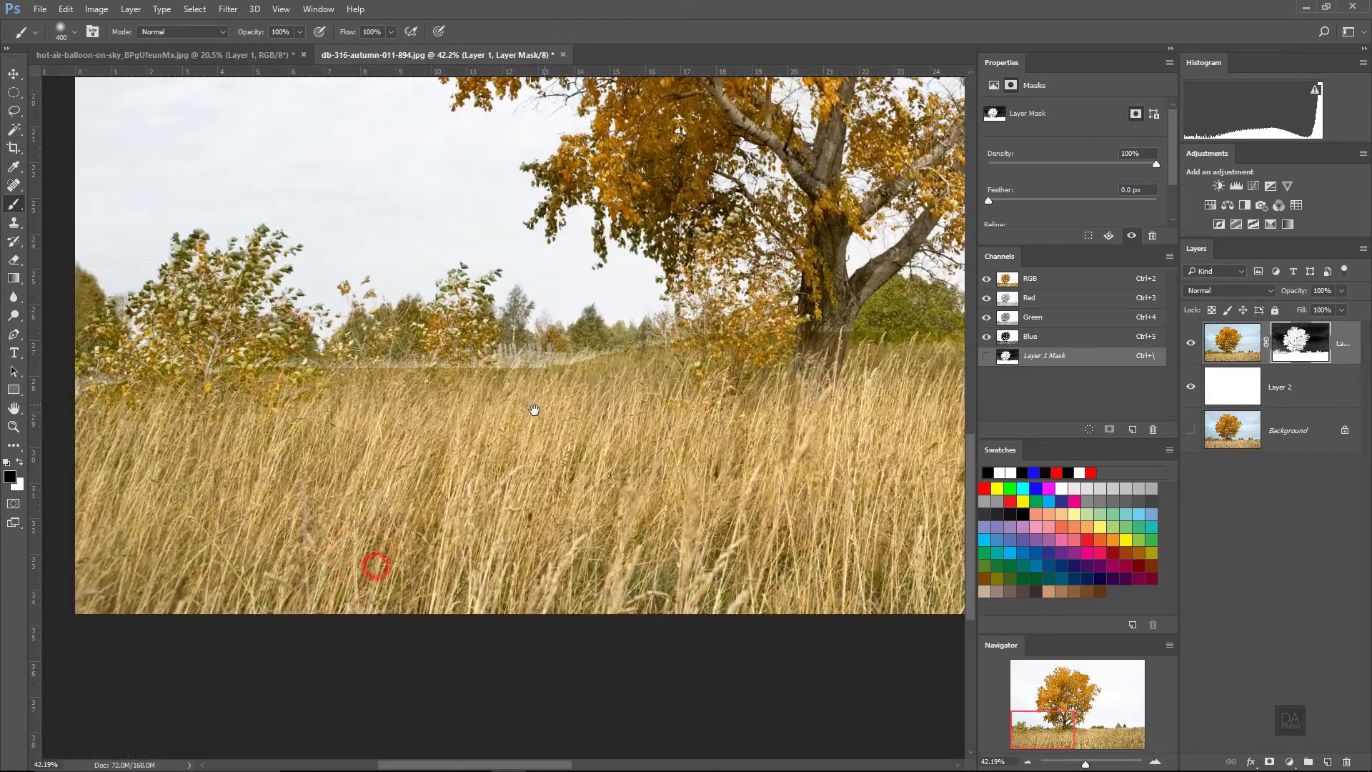
alt+click(468, 440)
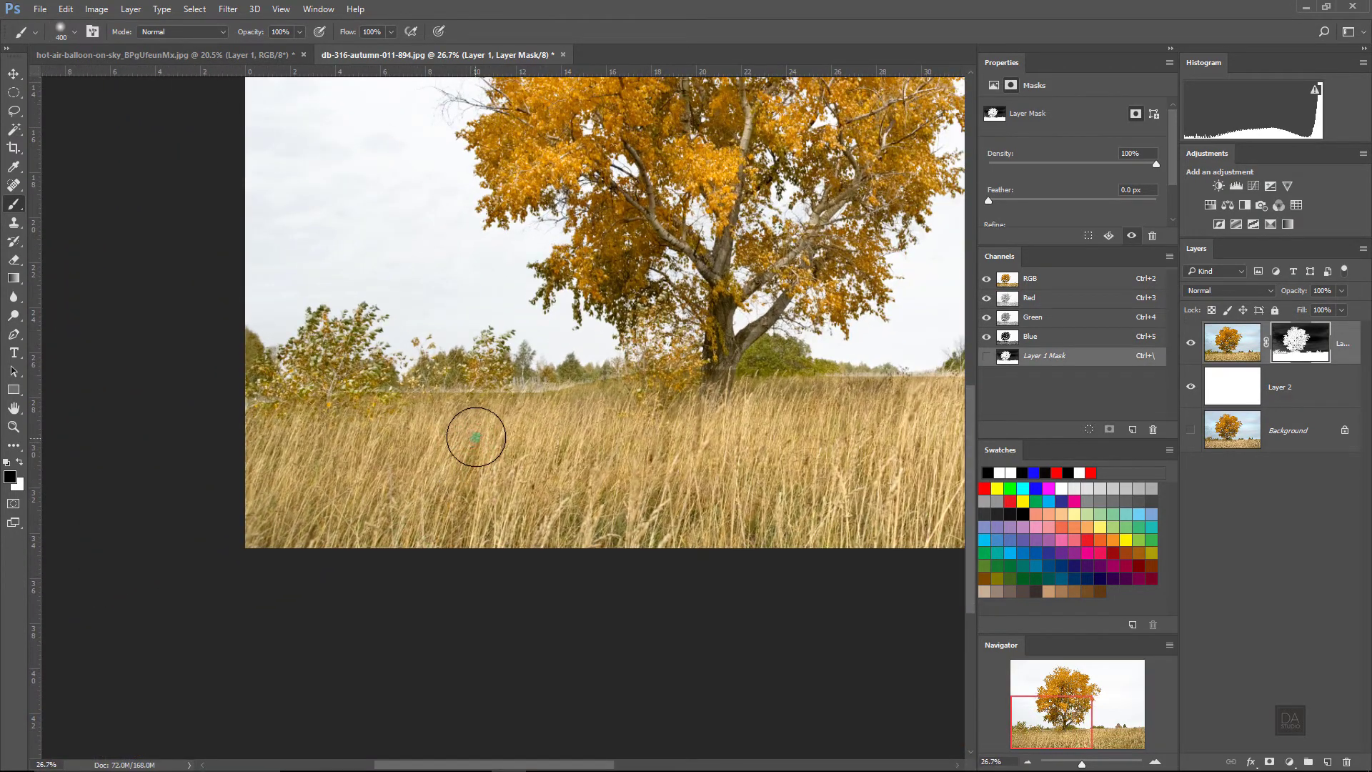
key(bracketleft)
key(bracketleft)
drag(513, 397, 537, 399)
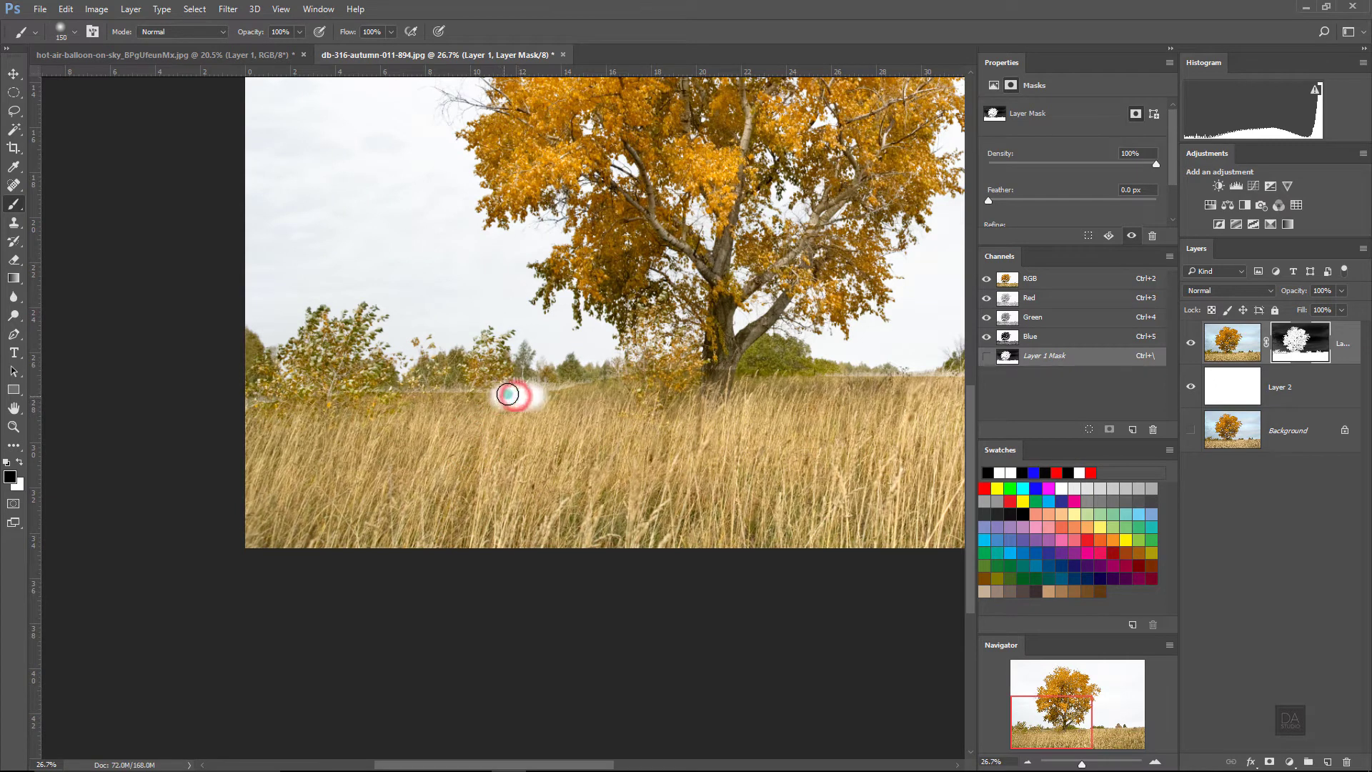
key(ctrl+z)
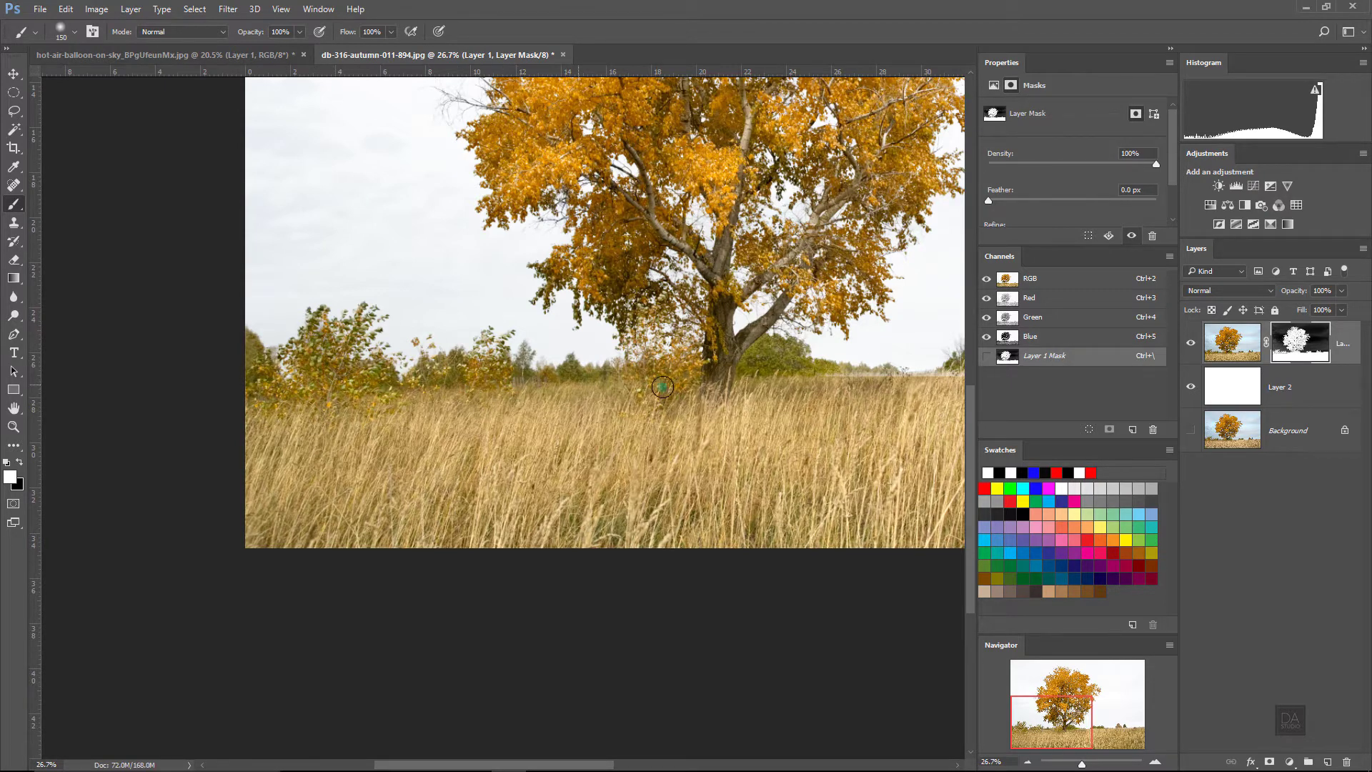
- Paint Layer 1's mask along the right grass line, trunk, trunk base and branches
drag(838, 418, 402, 401)
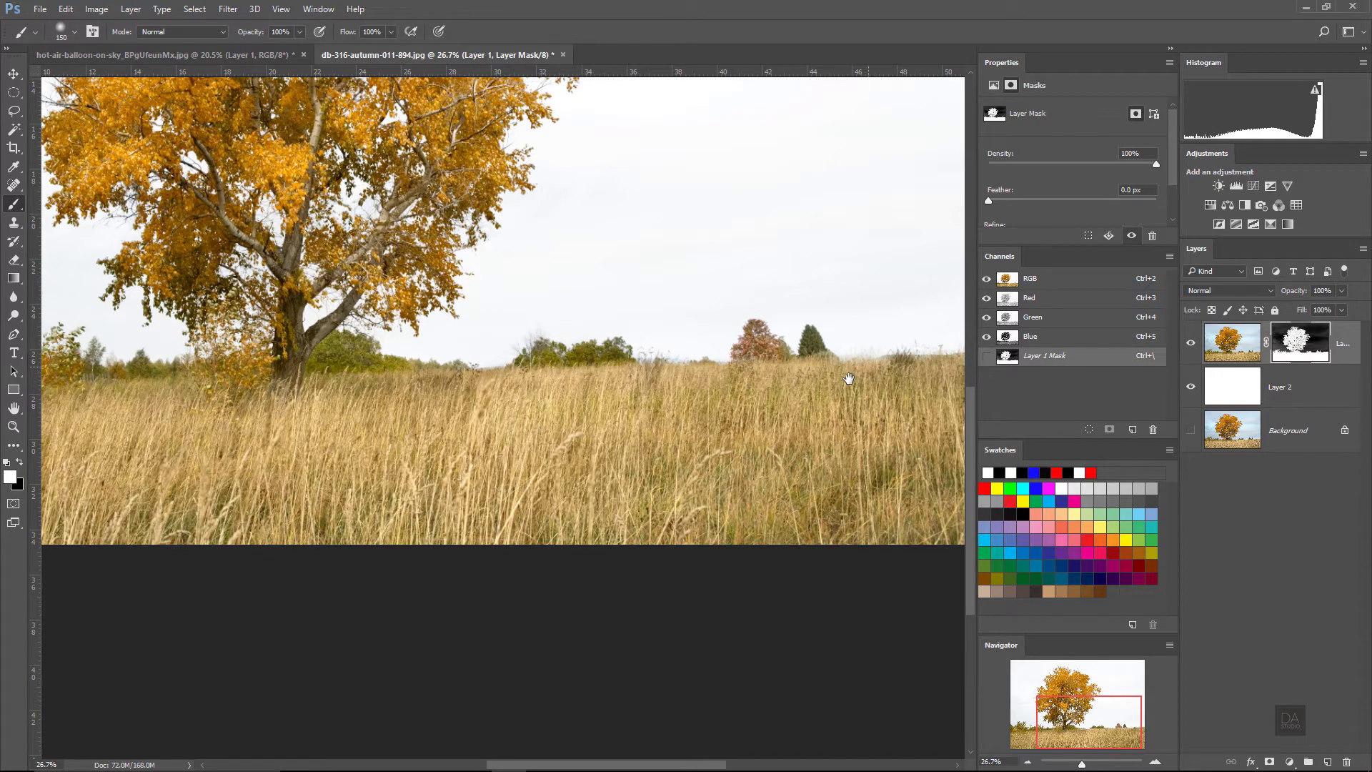
scroll(847, 380, up, 5)
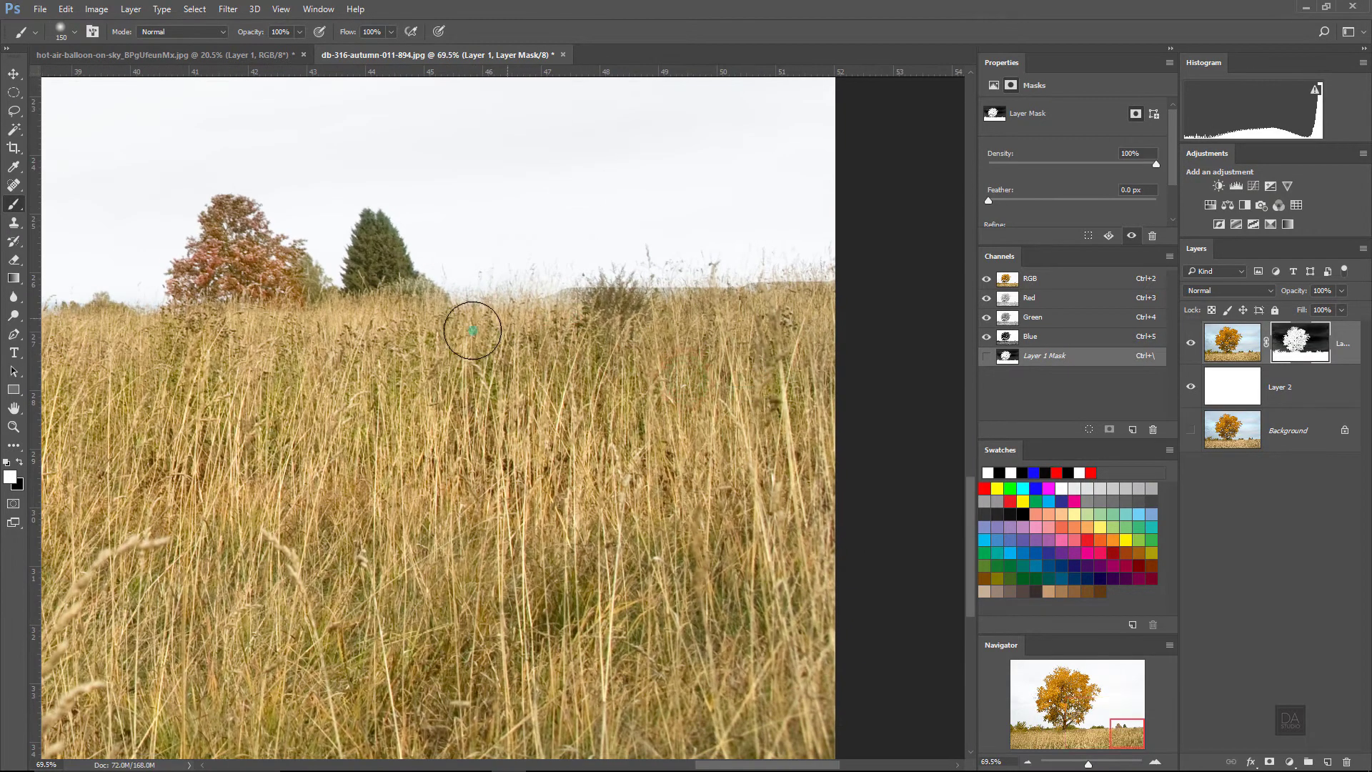
click(473, 327)
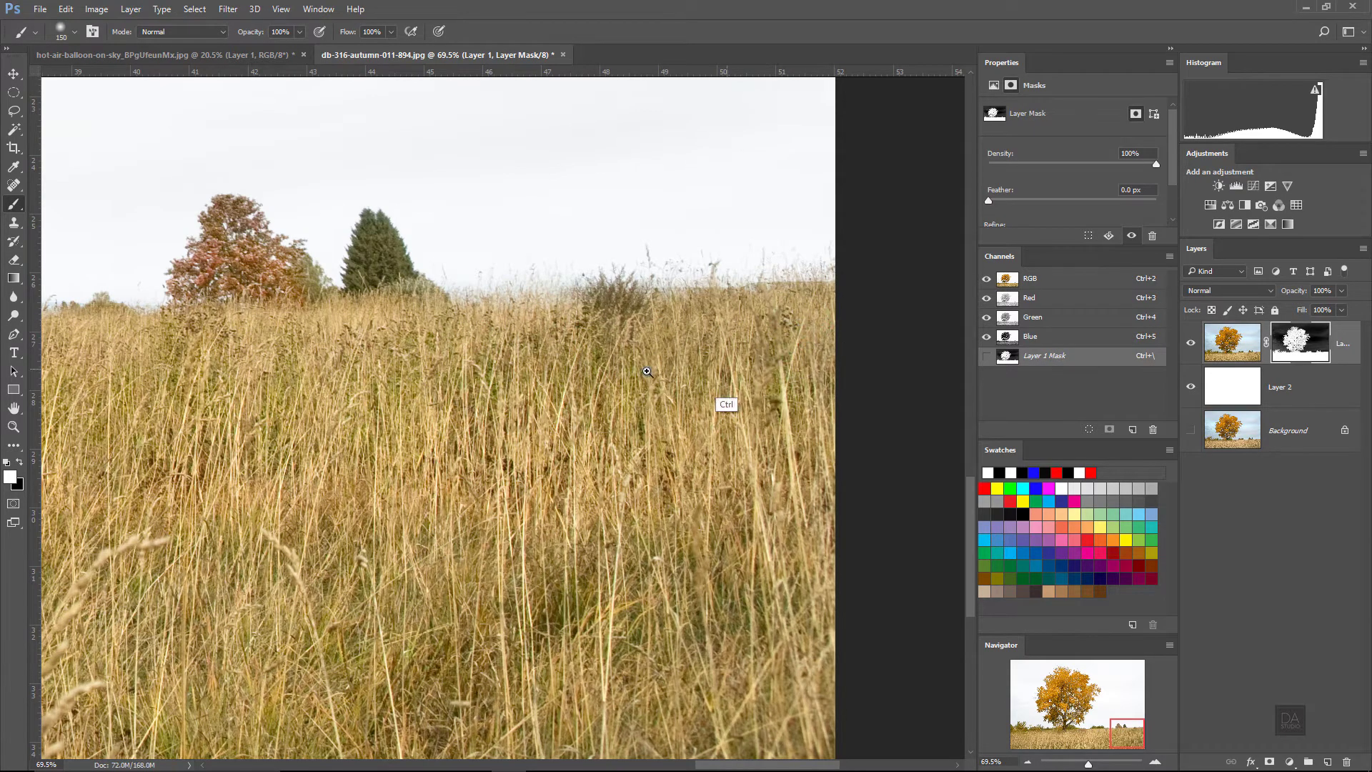
scroll(647, 371, down, 5)
scroll(445, 378, up, 1)
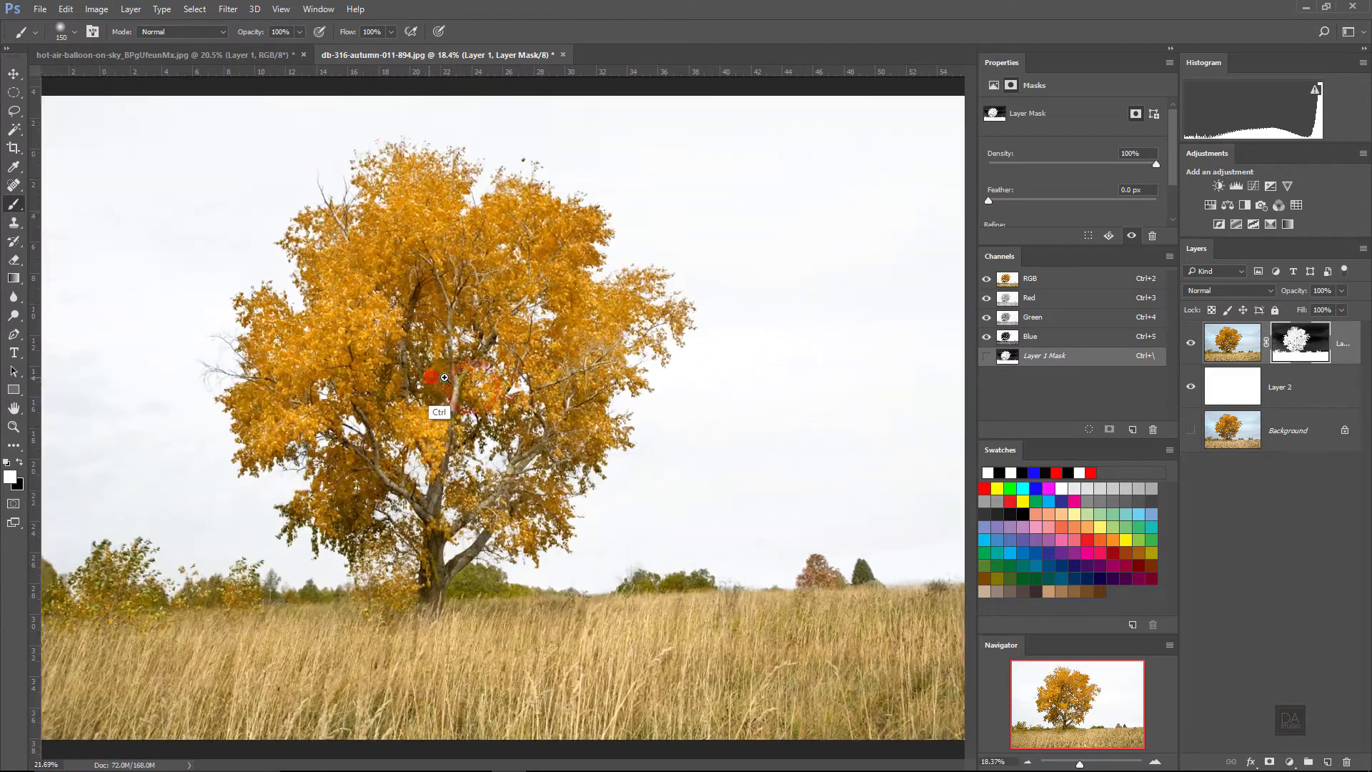
scroll(444, 377, up, 3)
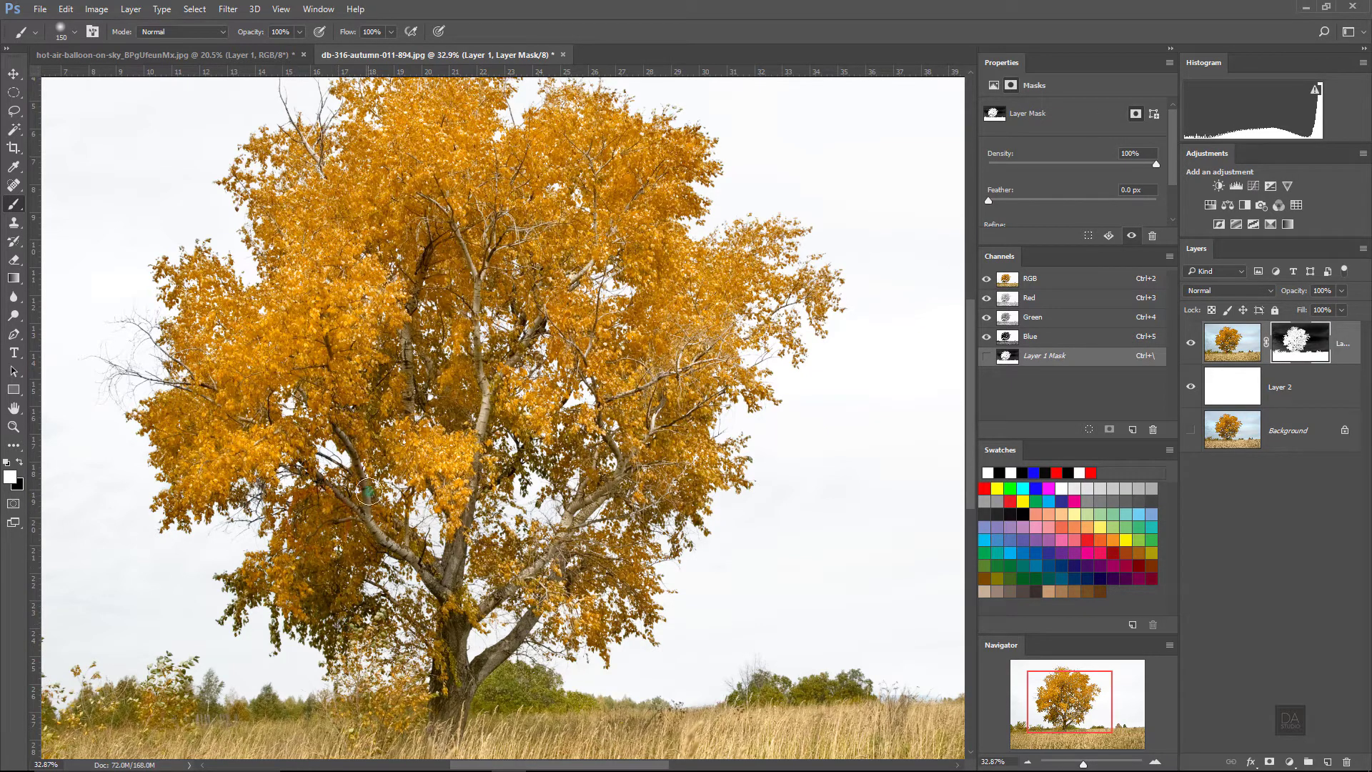
click(372, 526)
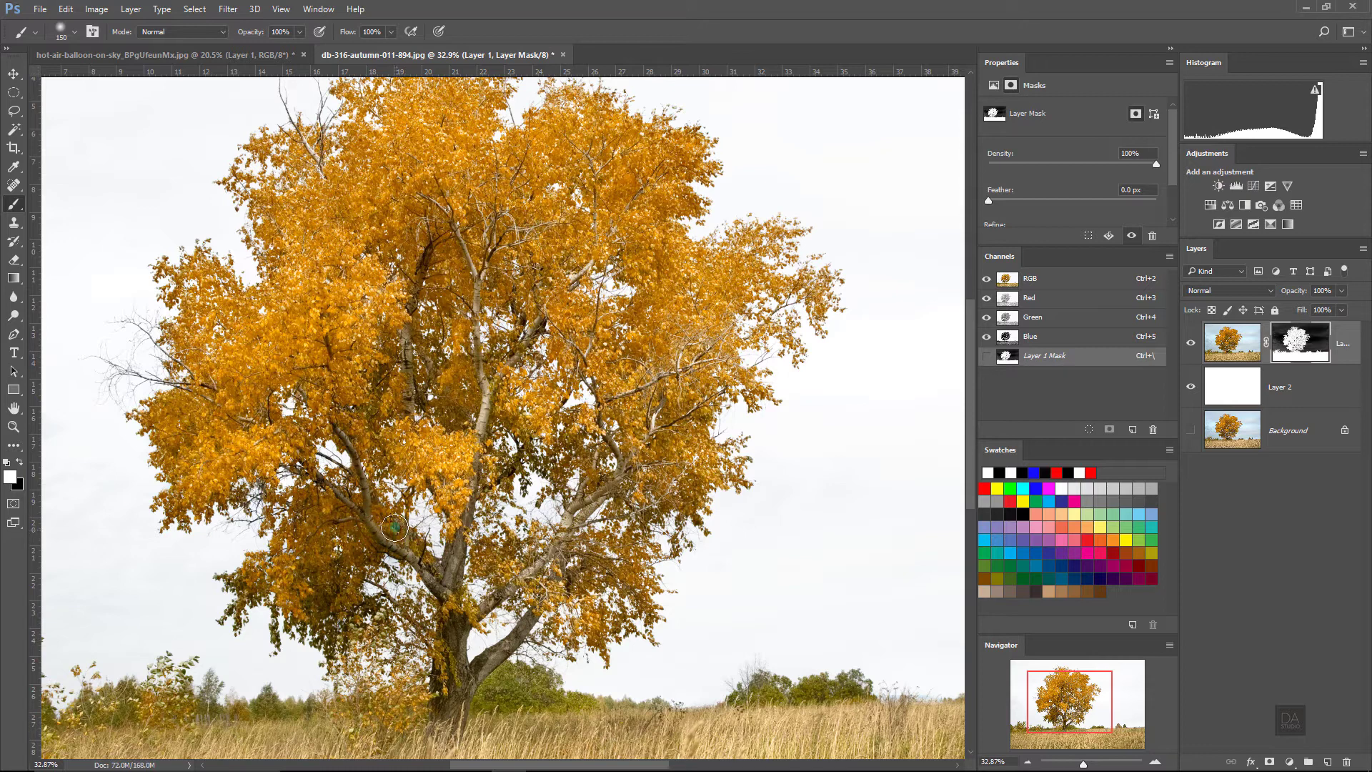
mouse_move(396, 547)
mouse_down()
mouse_move(464, 519)
mouse_move(485, 429)
mouse_up()
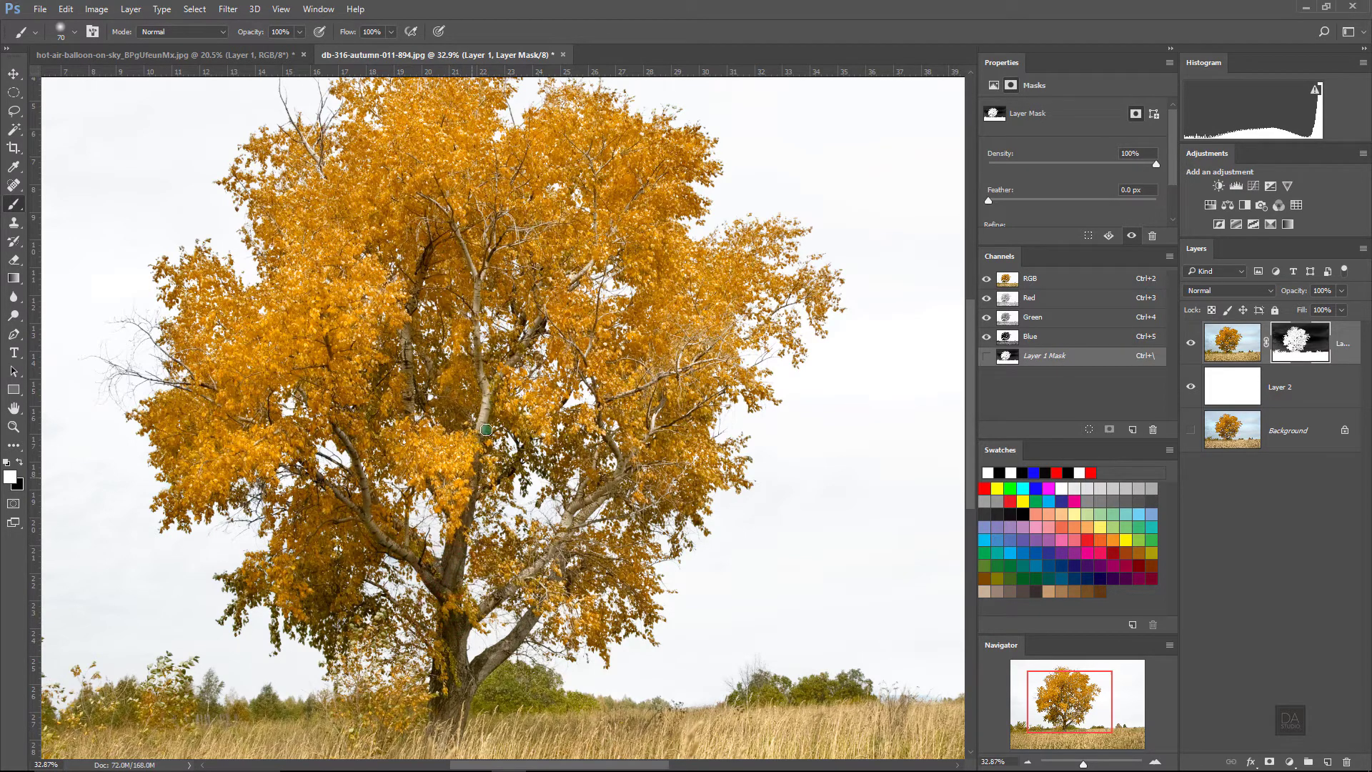
click(505, 363)
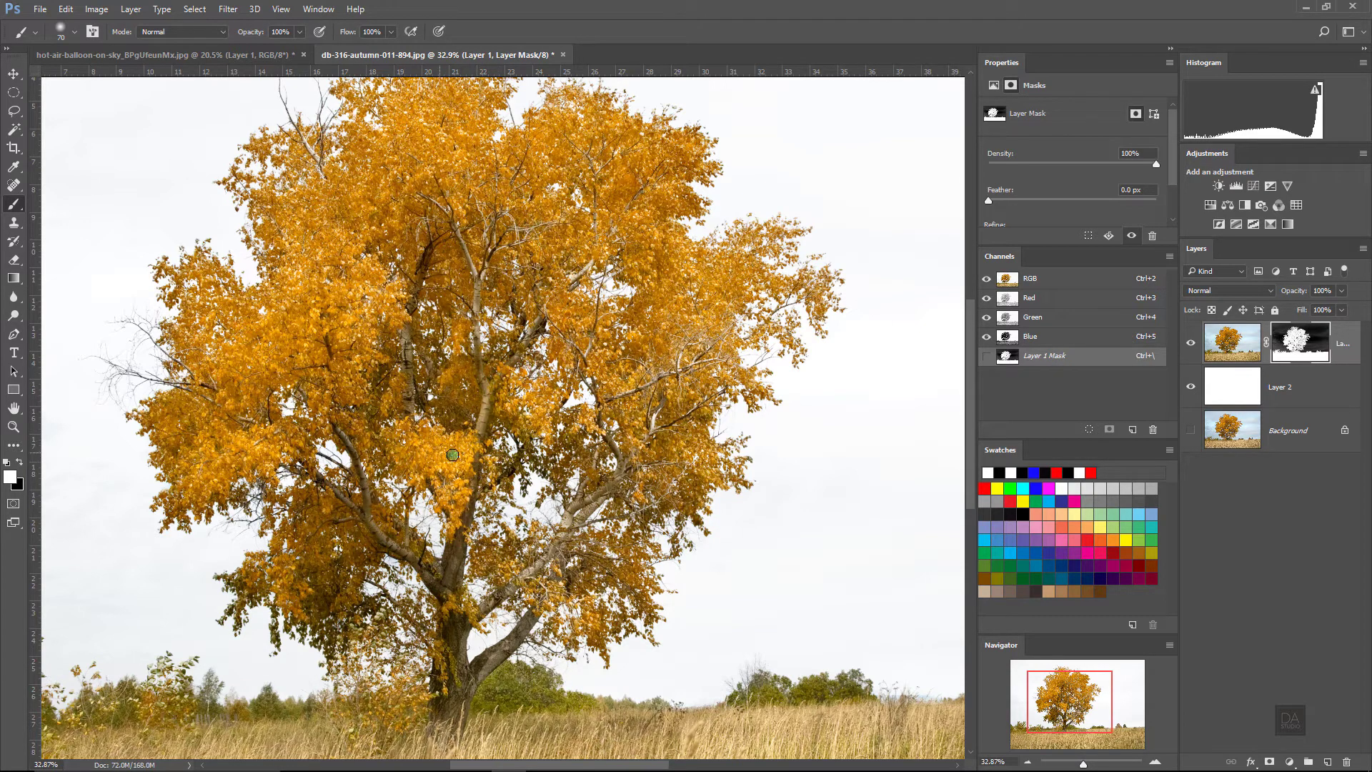
mouse_move(452, 627)
mouse_down()
mouse_move(513, 641)
mouse_move(567, 539)
mouse_up()
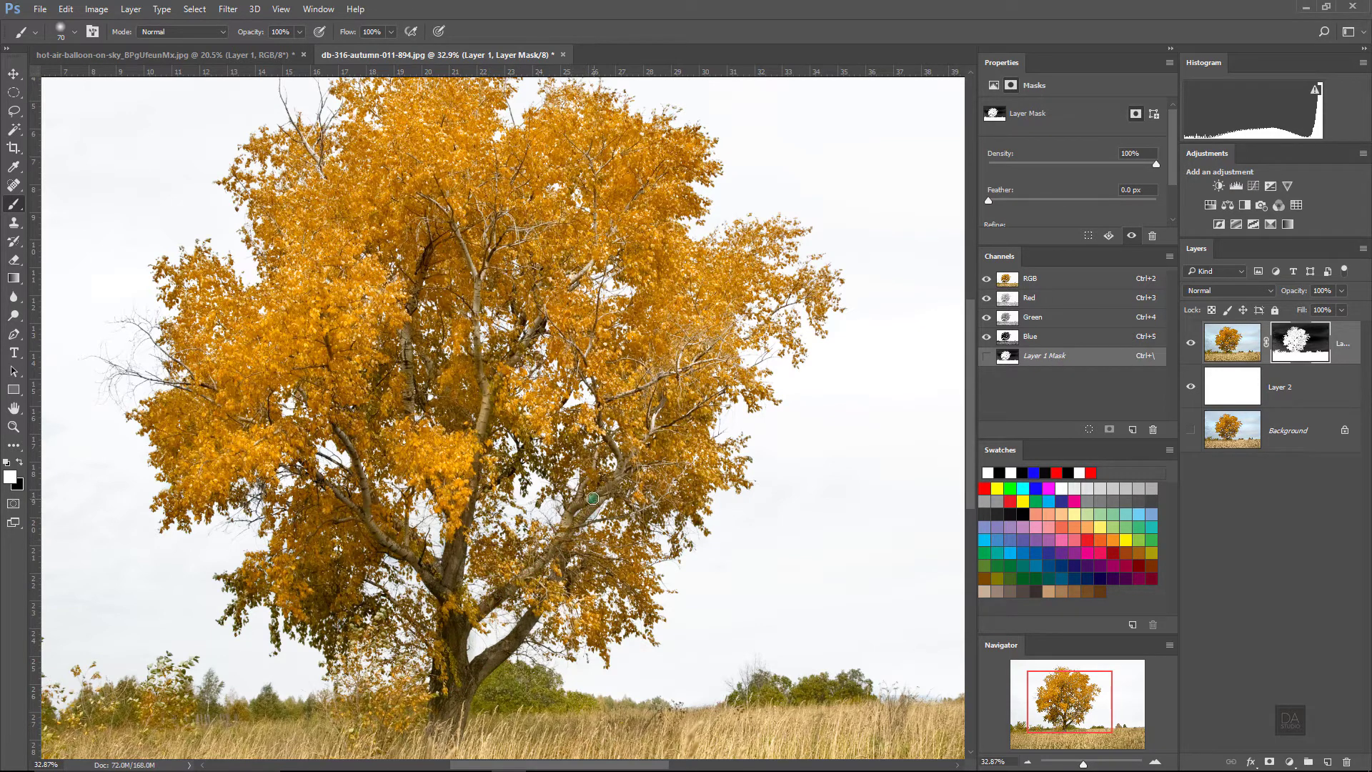
click(614, 486)
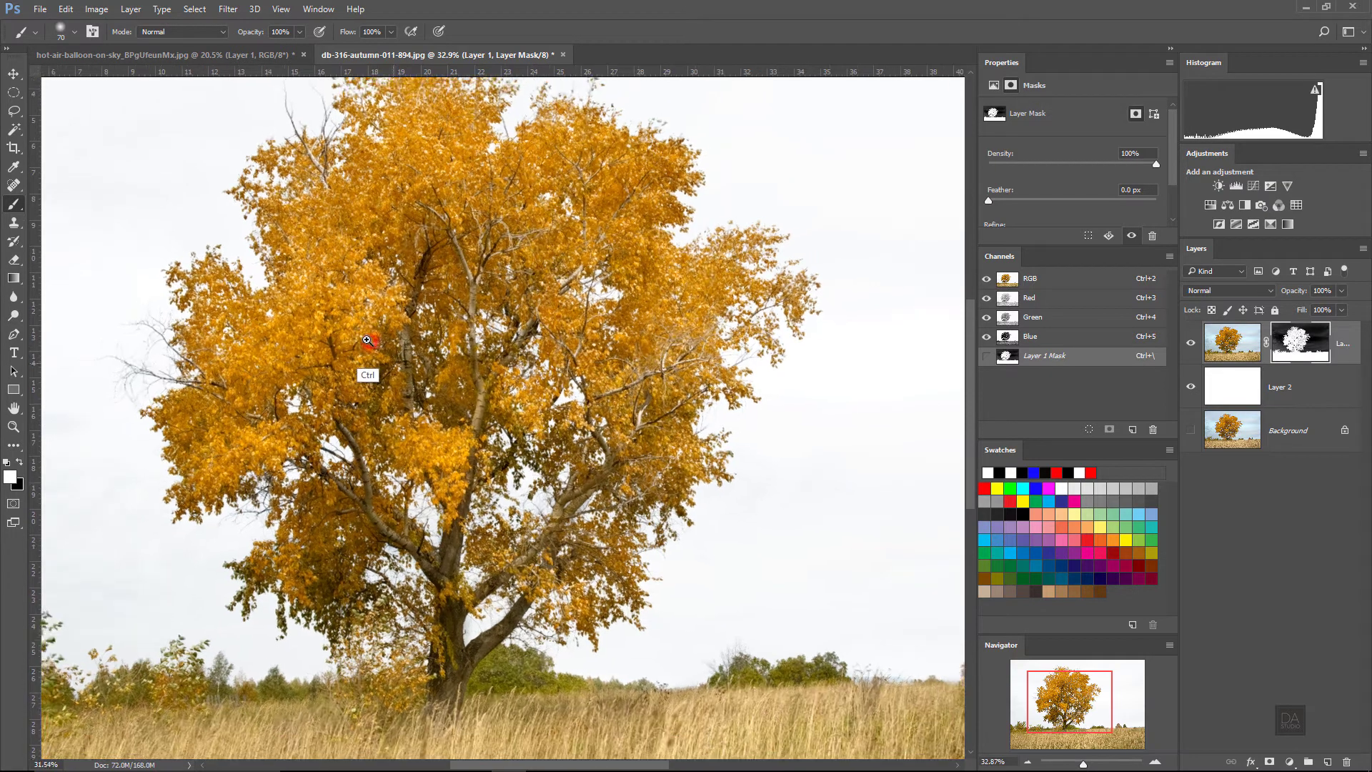
scroll(377, 349, down, 3)
drag(616, 330, 625, 381)
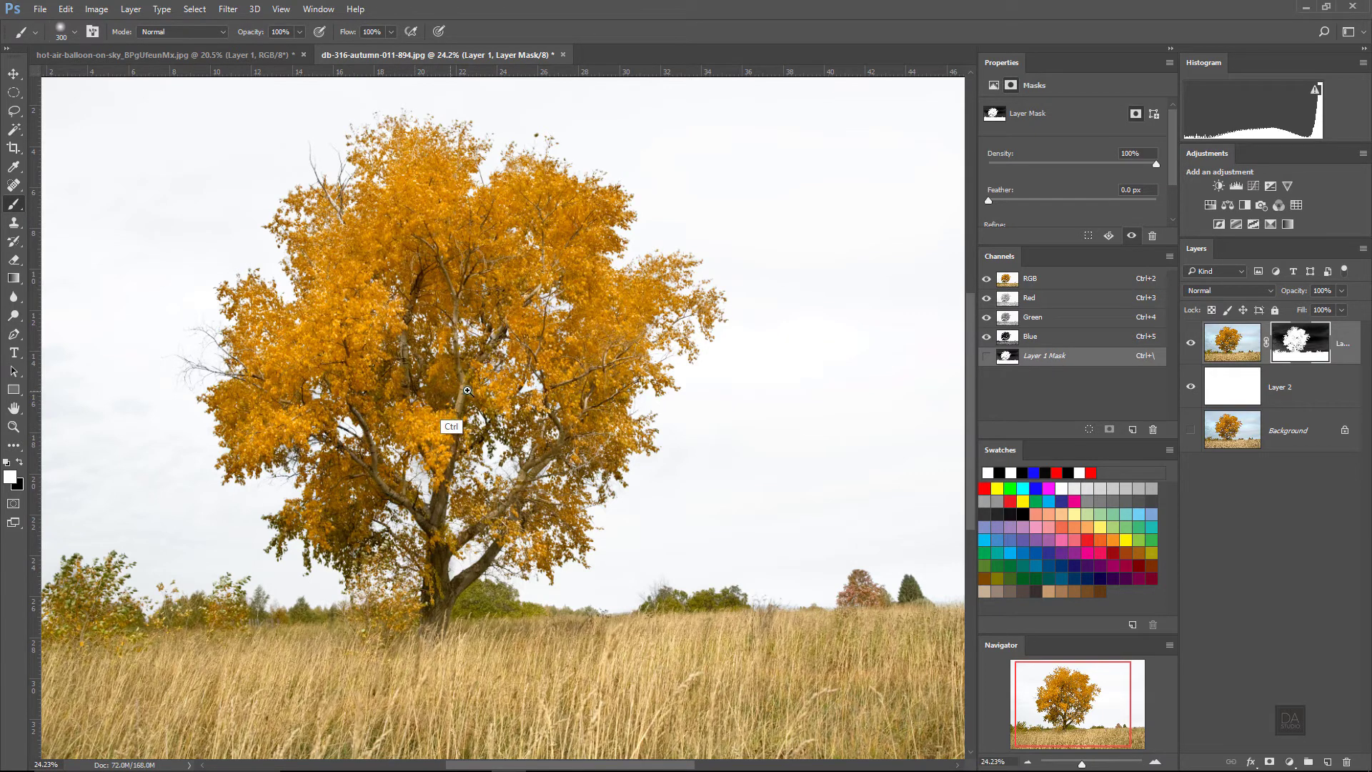
- Zoom out and paint leftover sky out of the mask with a larger black brush
ctrl+click(467, 390)
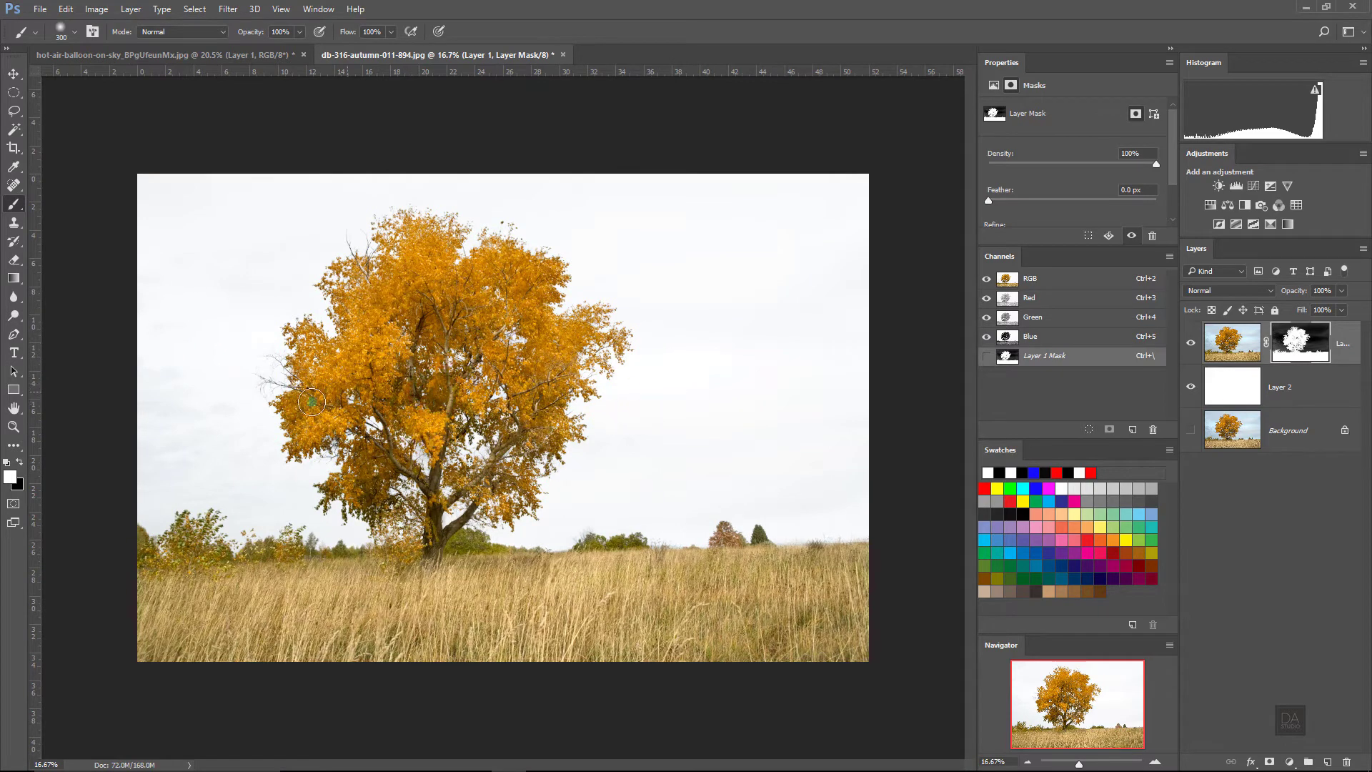
click(30, 459)
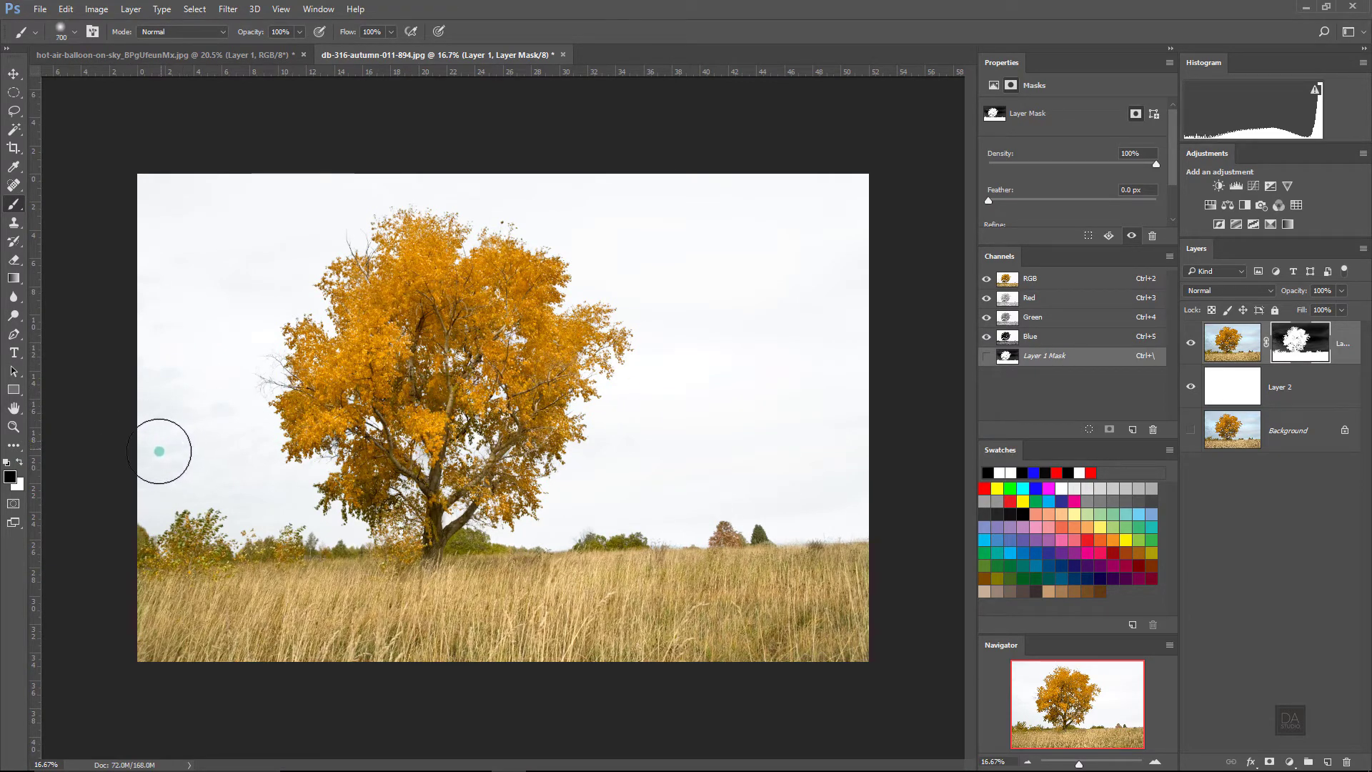
key(bracketright)
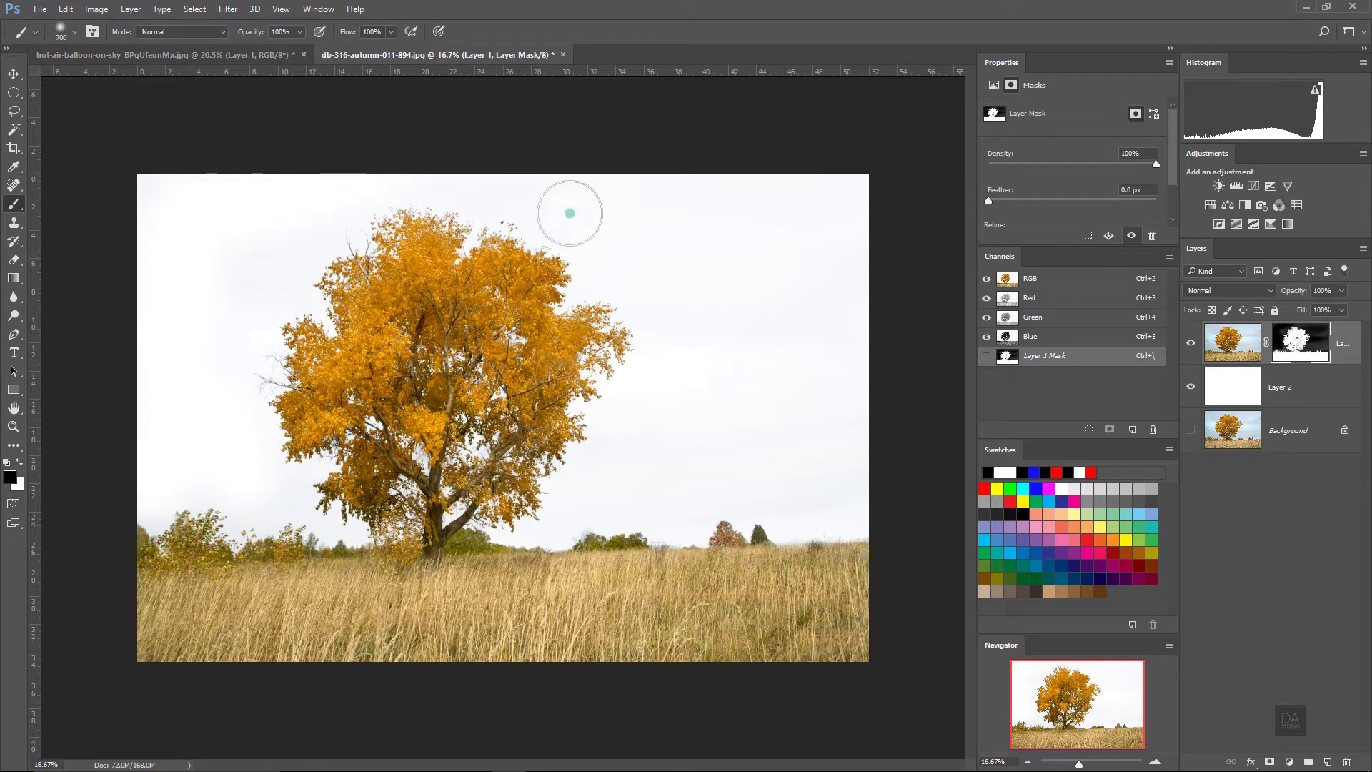
click(759, 333)
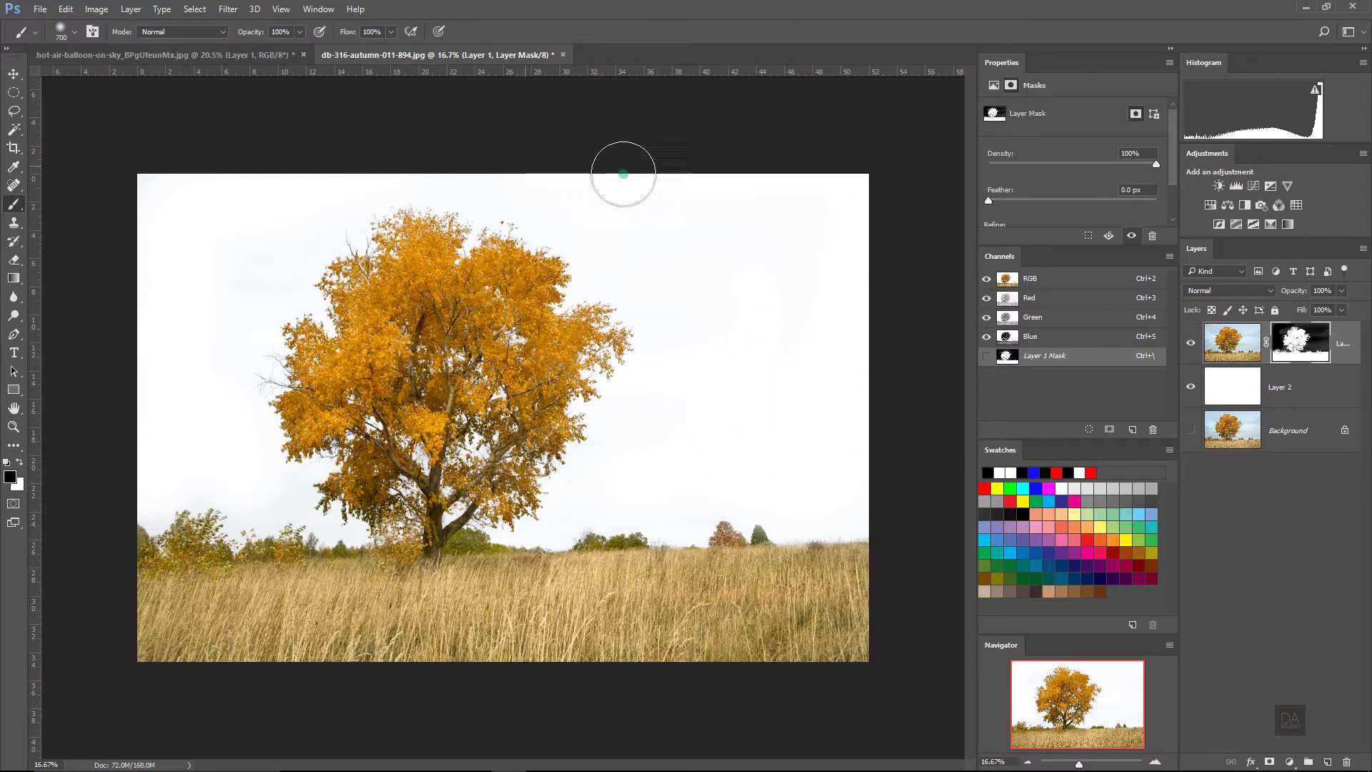
- Toggle Layer 2's visibility to check the cutout edges, leaving it visible
click(1188, 385)
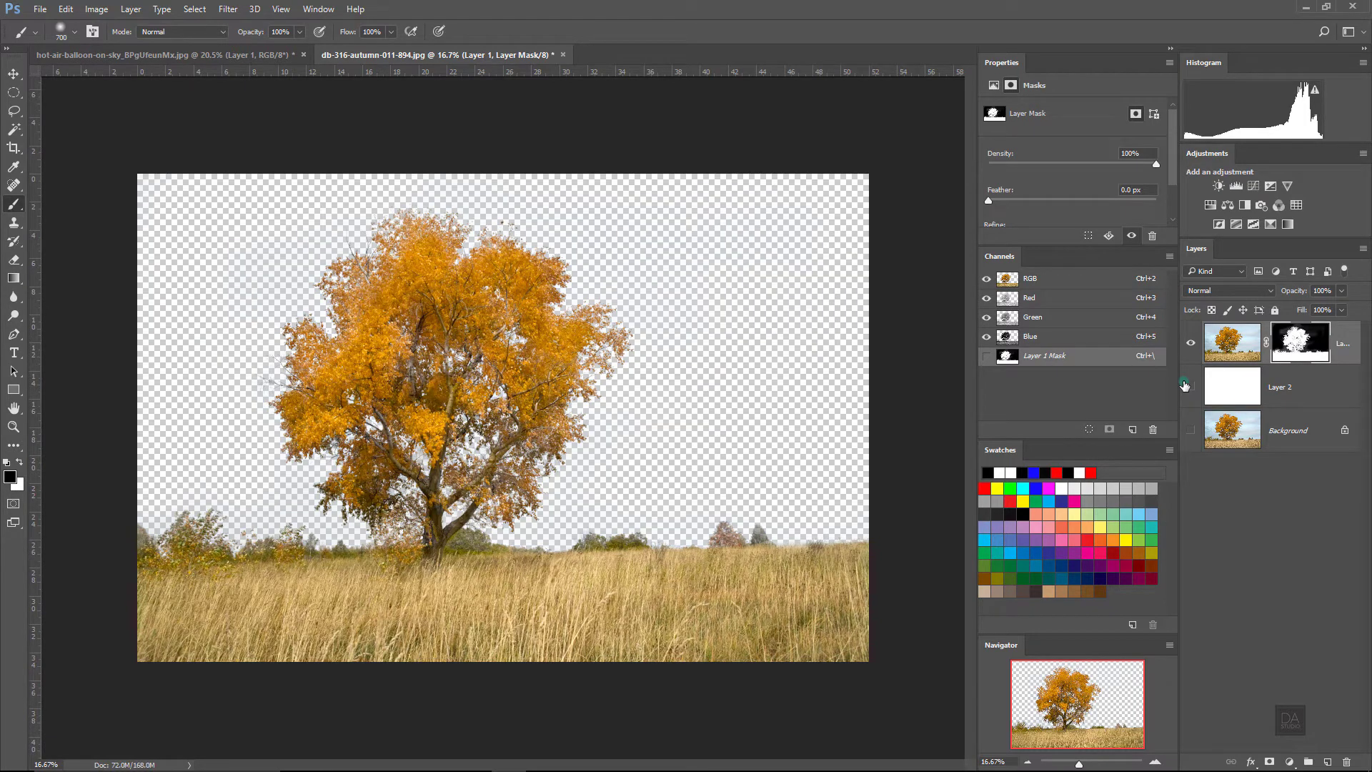
click(1190, 387)
click(1190, 386)
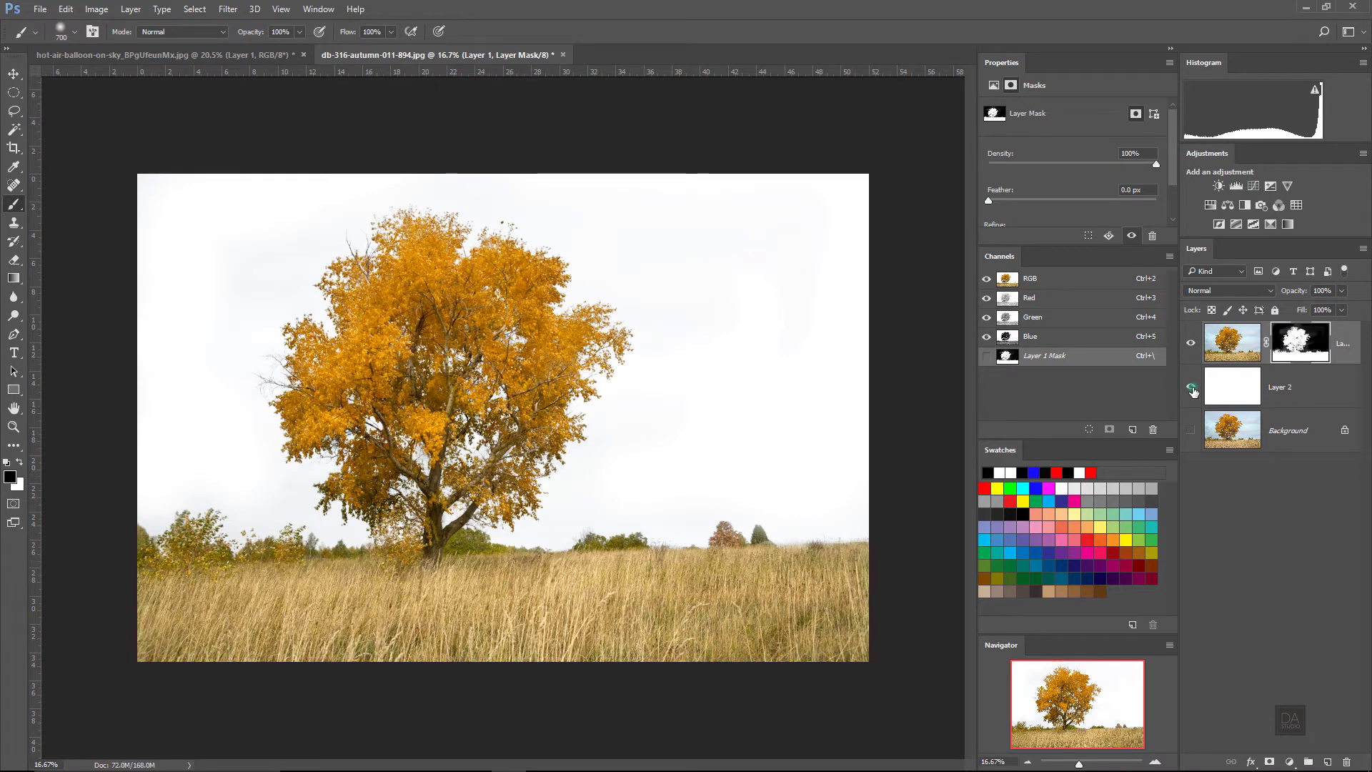
- Drag the balloon photo's sky into the tree document as Layer 3, placed below Layer 1
click(15, 73)
click(168, 56)
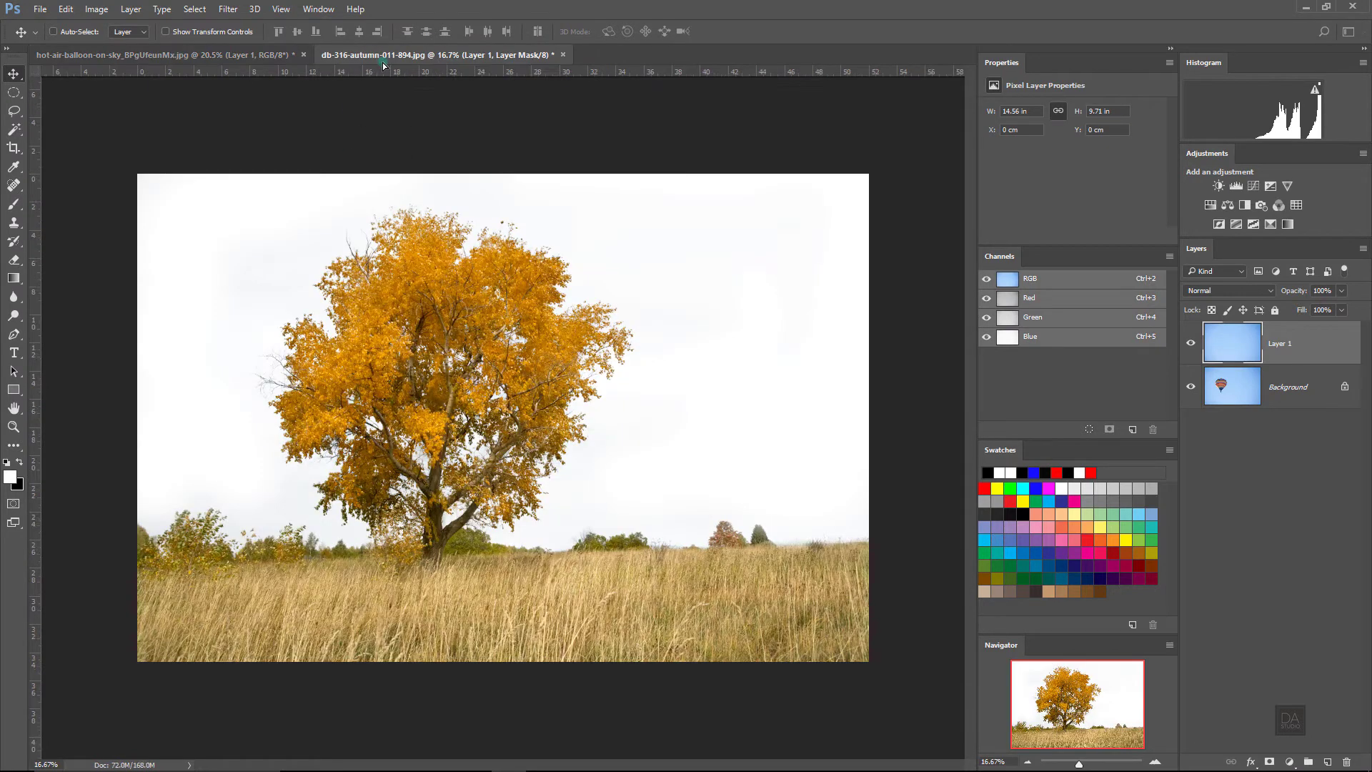
key(ctrl+v)
drag(502, 262, 480, 384)
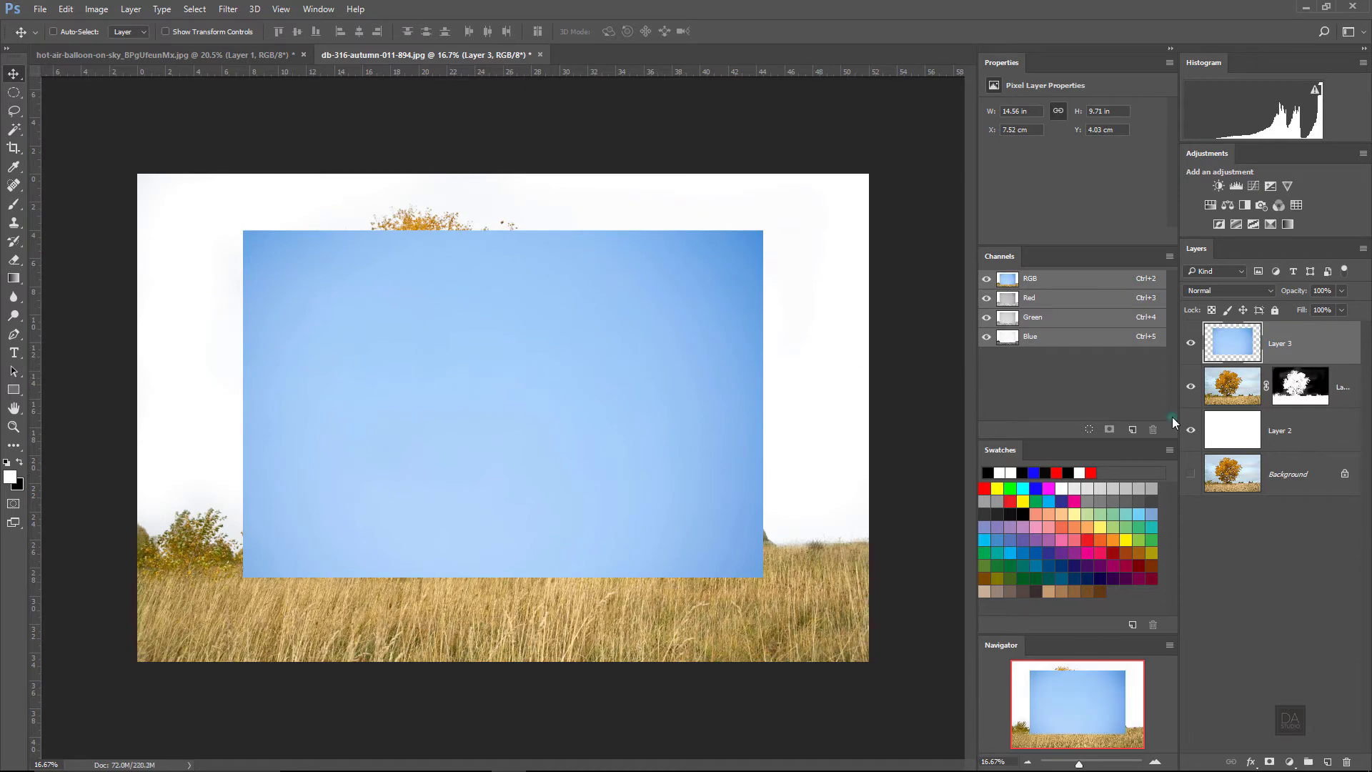
mouse_move(1300, 384)
mouse_down()
mouse_move(1316, 405)
mouse_move(1316, 332)
mouse_up()
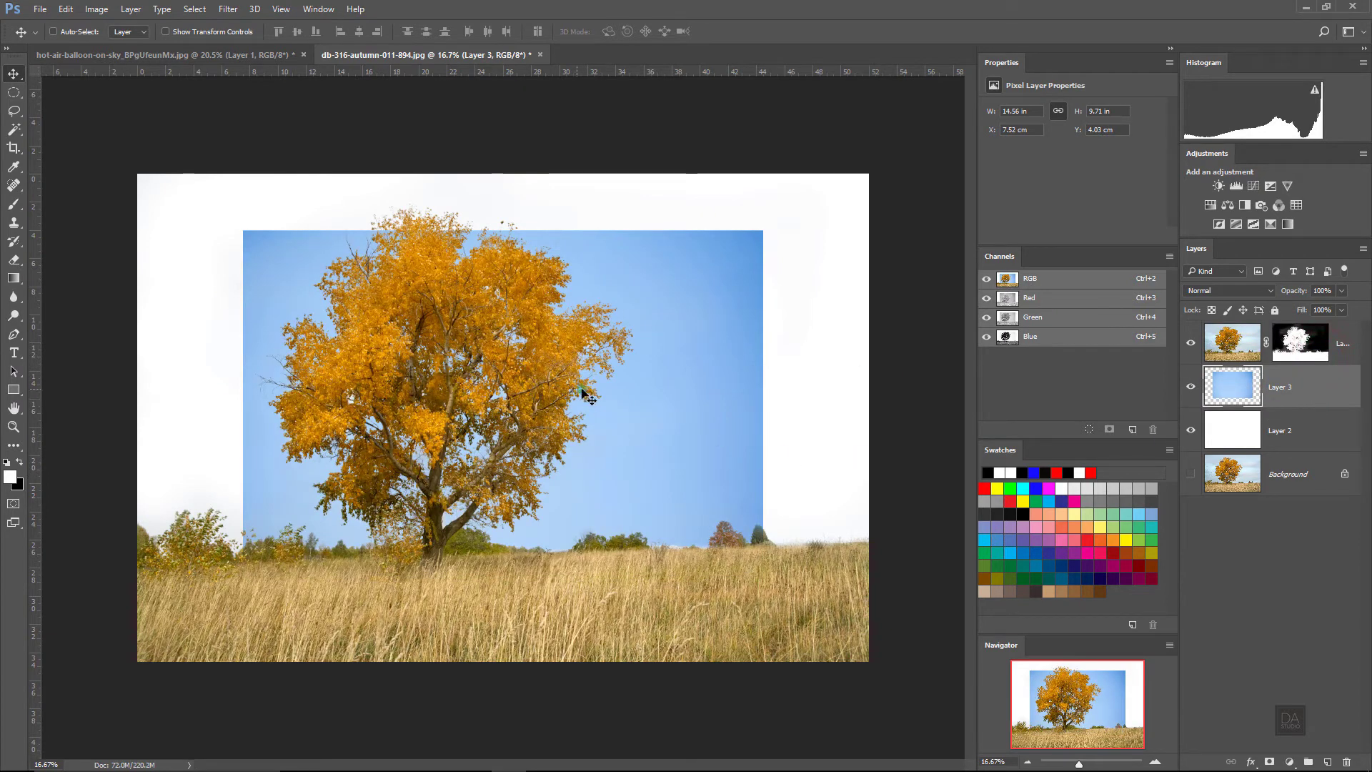
- Free-transform Layer 3's blue sky to cover the whole canvas and commit it
key(ctrl+t)
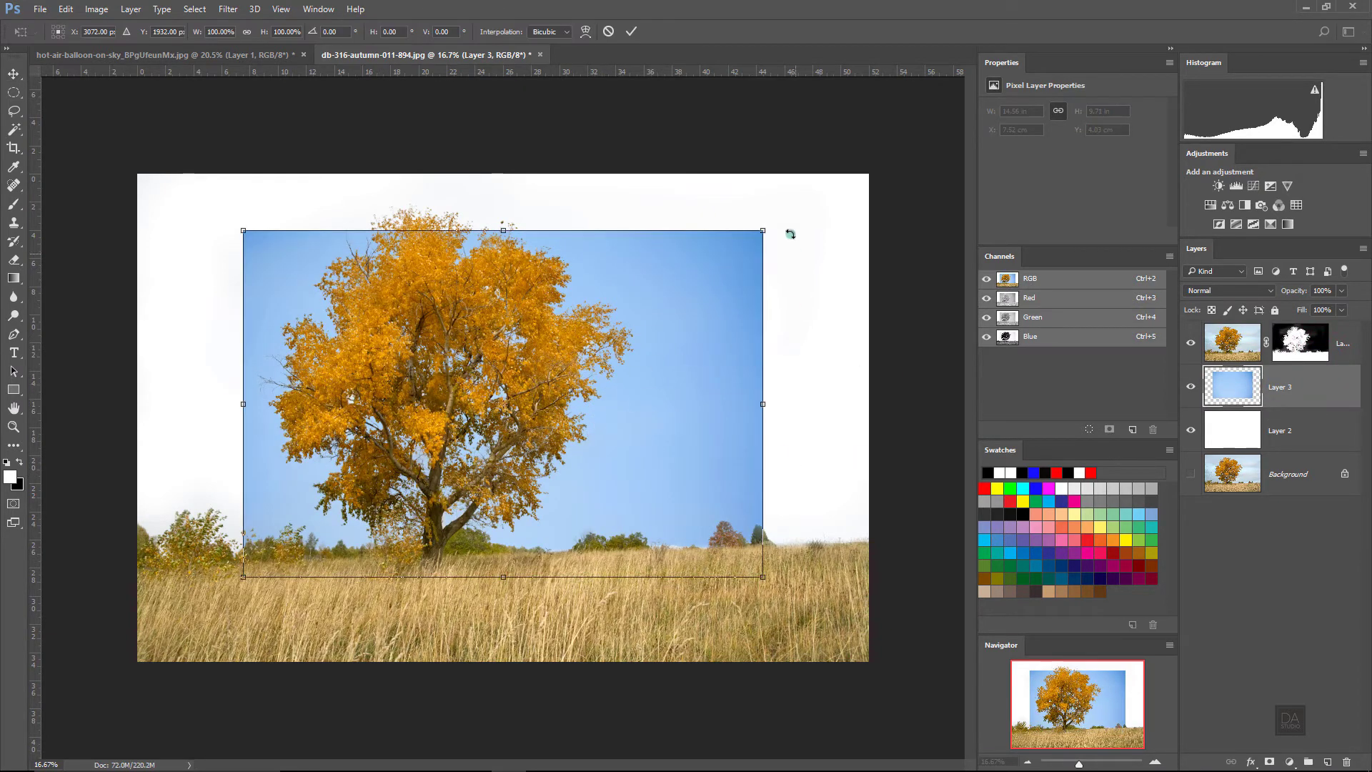
mouse_move(765, 228)
mouse_down()
mouse_move(932, 177)
mouse_move(898, 142)
mouse_move(884, 156)
mouse_up()
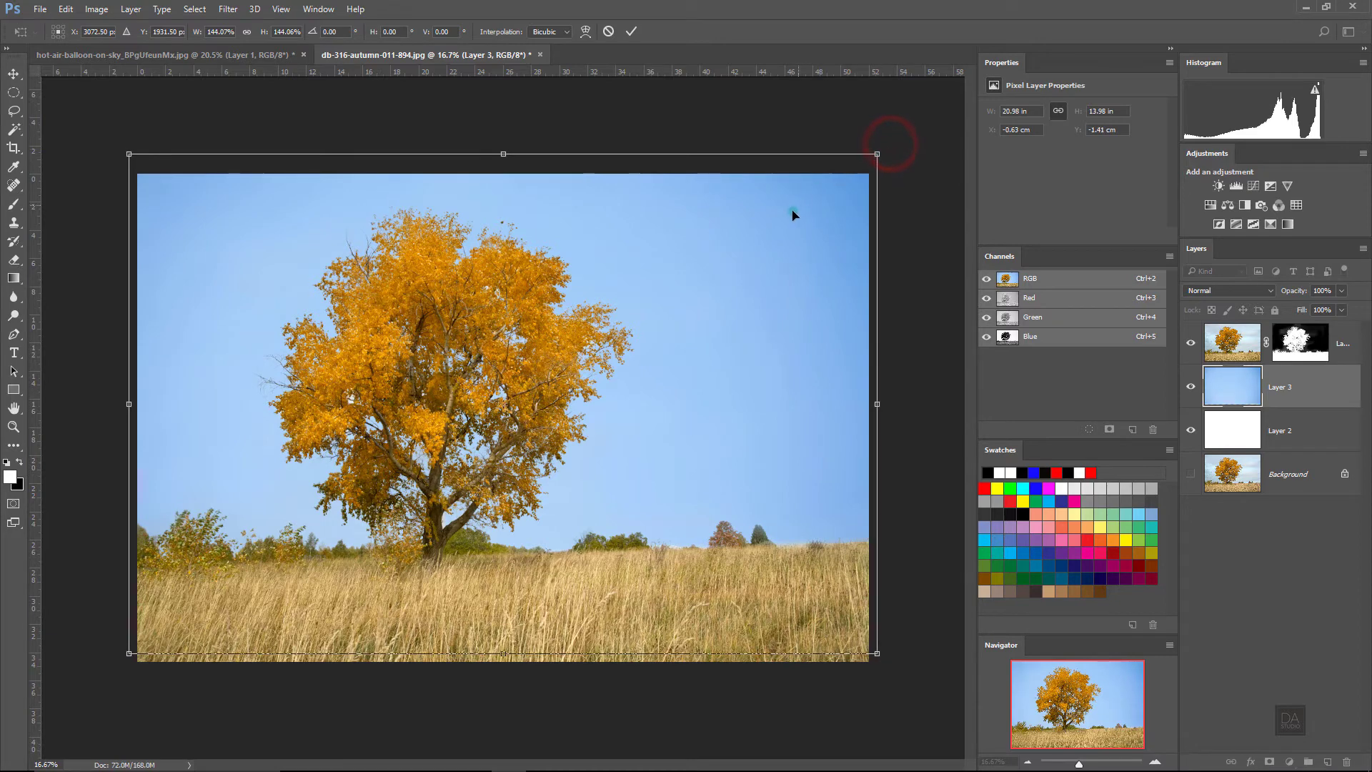
drag(794, 220, 789, 234)
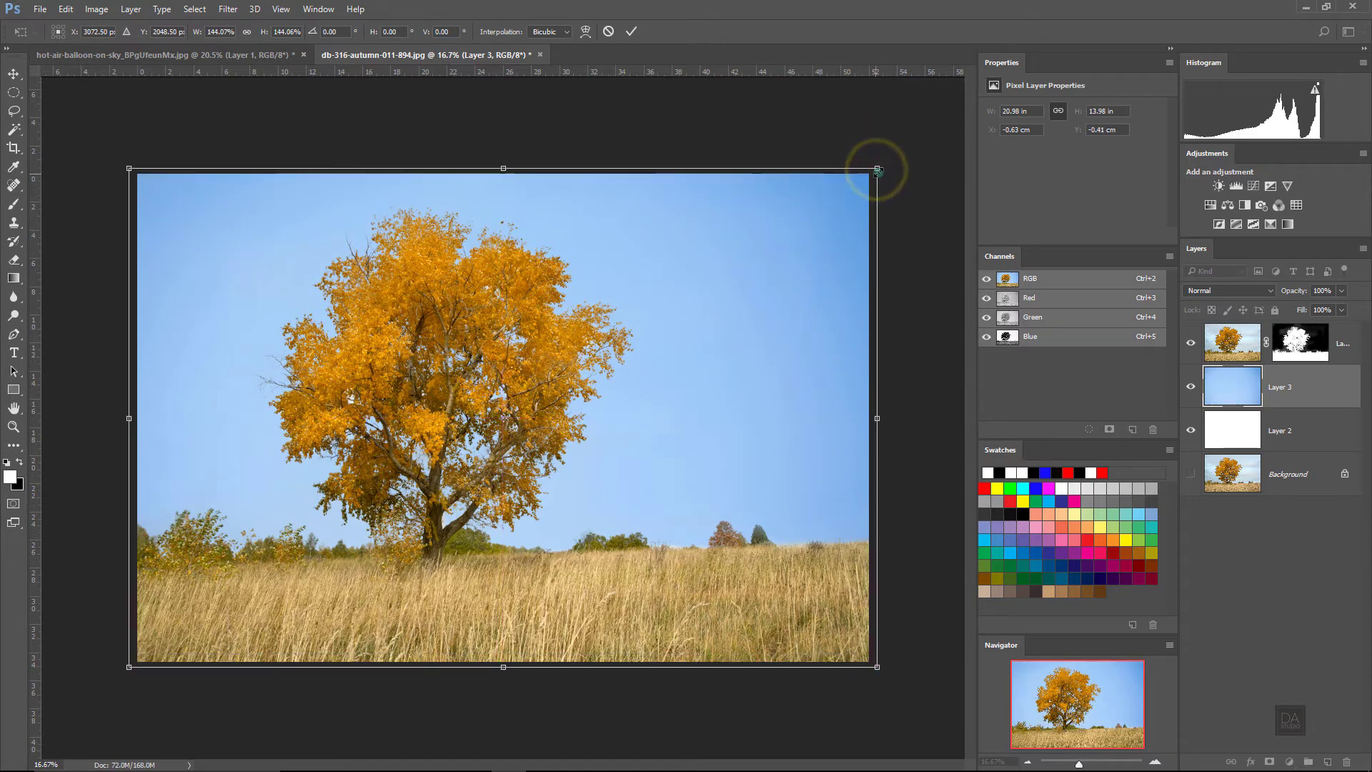
drag(877, 169, 869, 175)
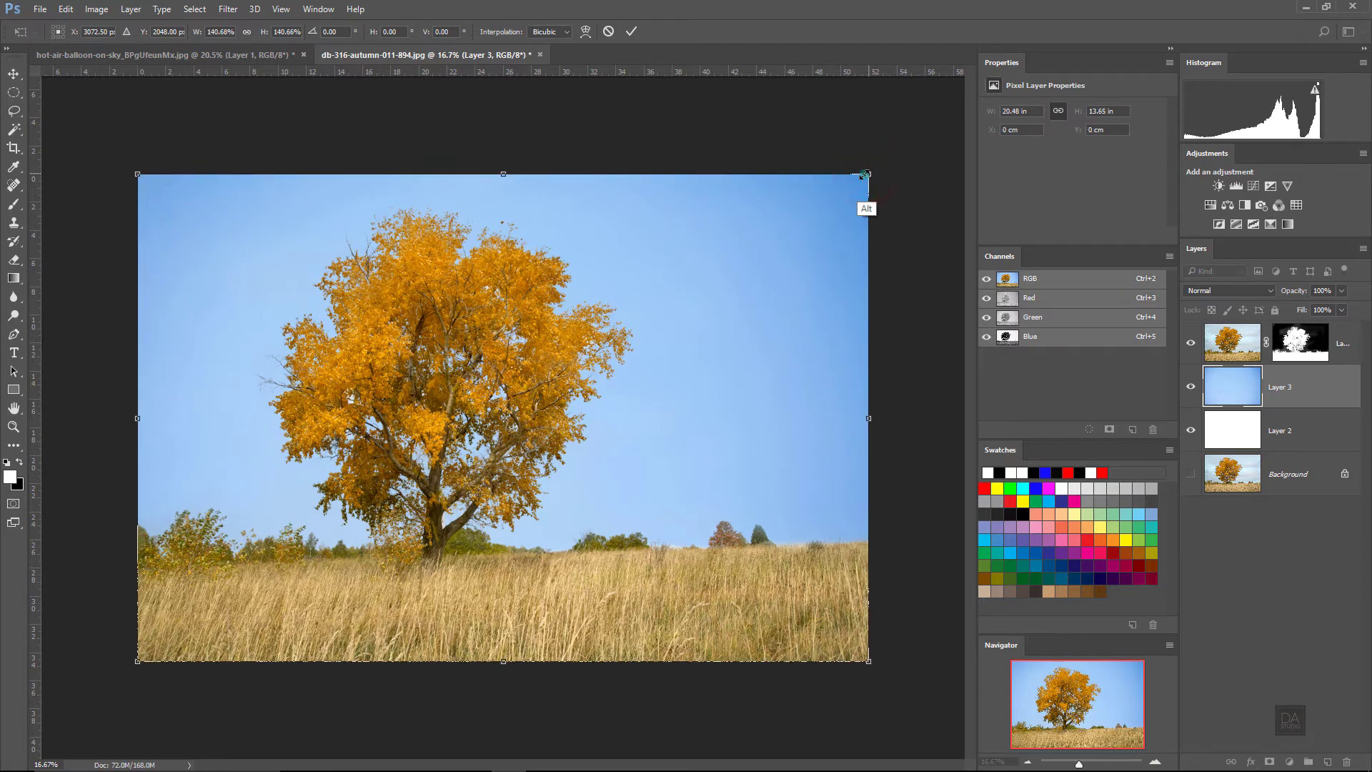
click(631, 31)
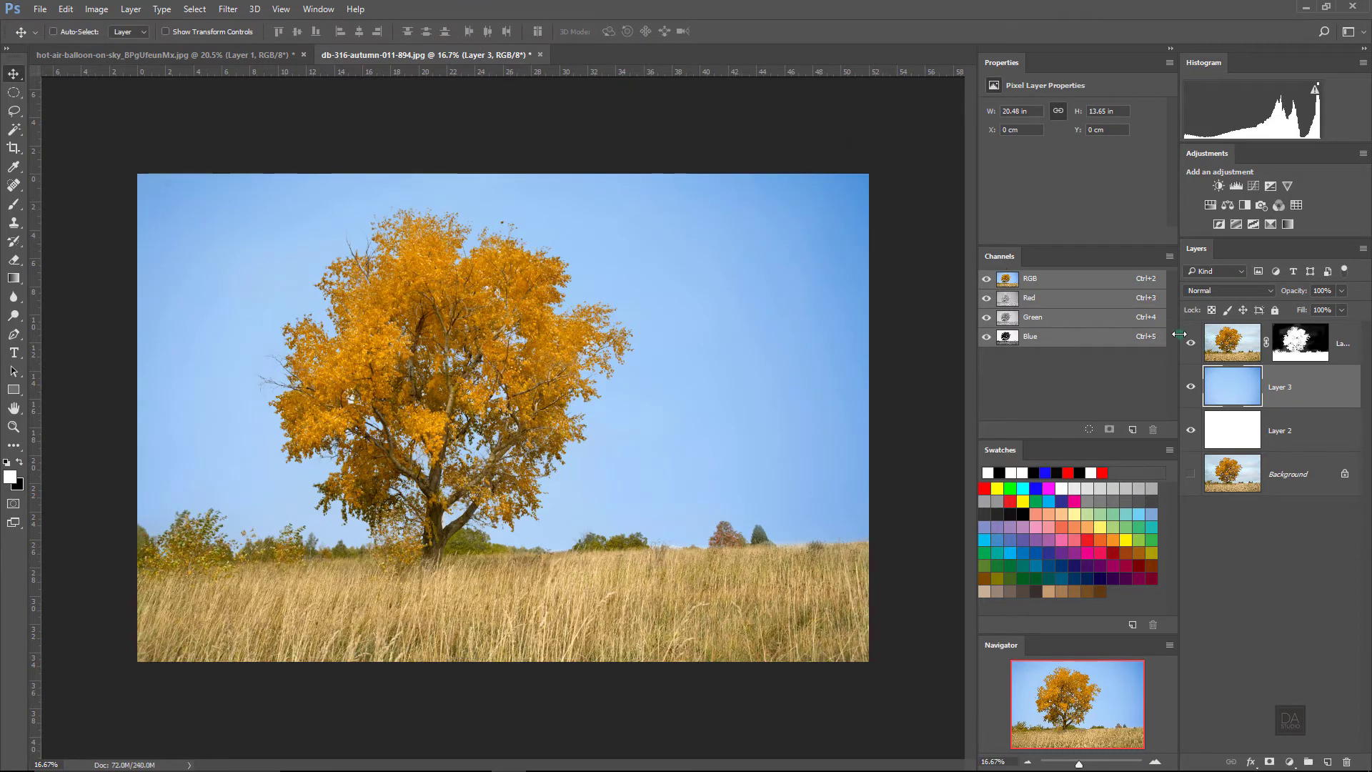
- Show the Background photo and group Layer 3 with the tree layer into Group 1
click(1191, 477)
ctrl+click(1235, 387)
key(ctrl+g)
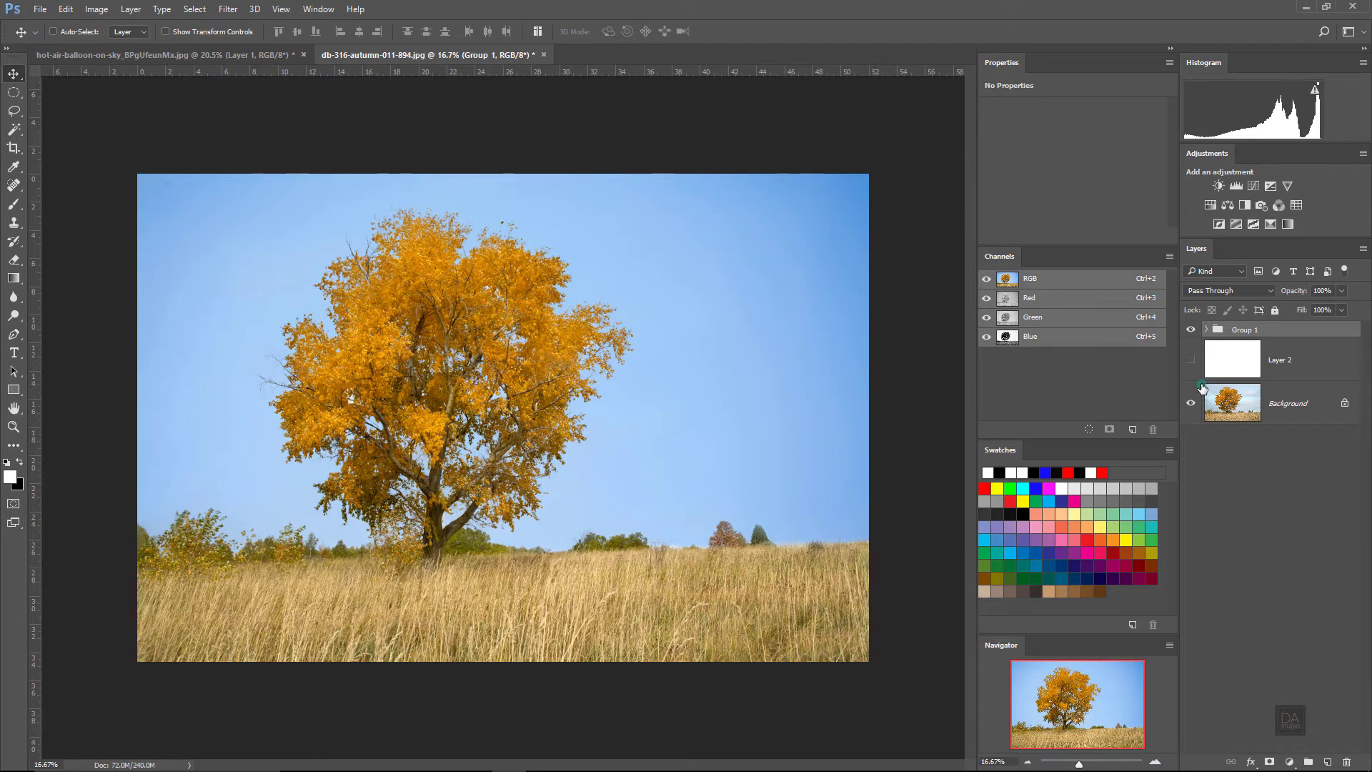
- Toggle Group 1 repeatedly to compare the blue sky with the overcast original, ending visible
click(1190, 332)
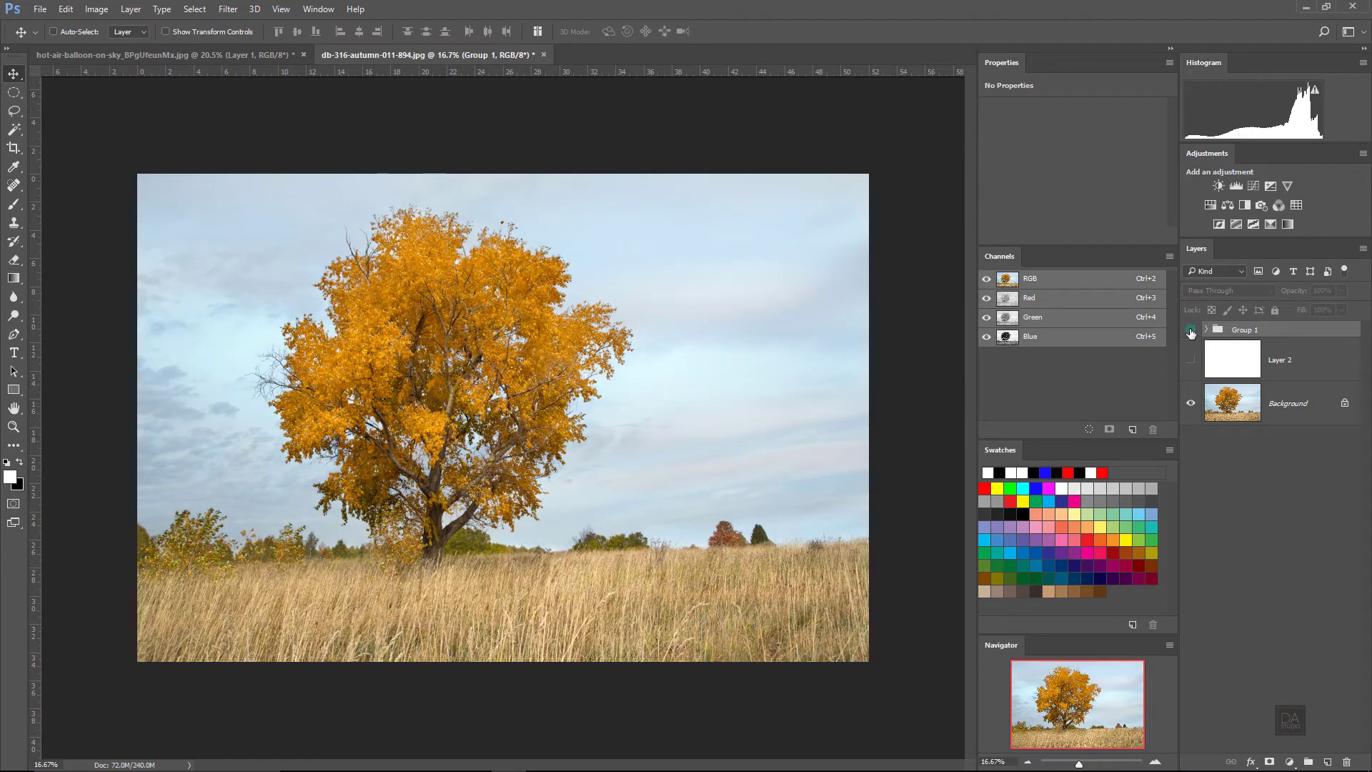
click(1190, 333)
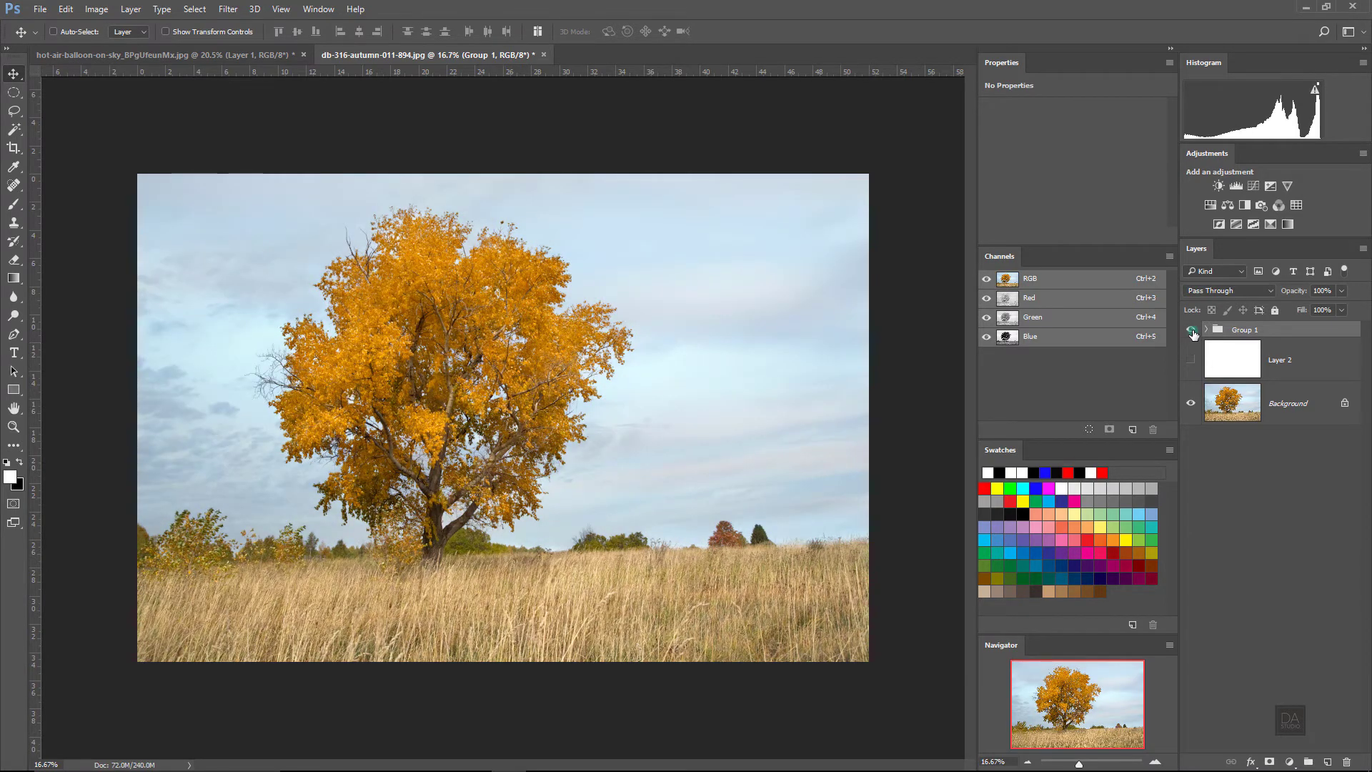
click(1193, 332)
click(1194, 332)
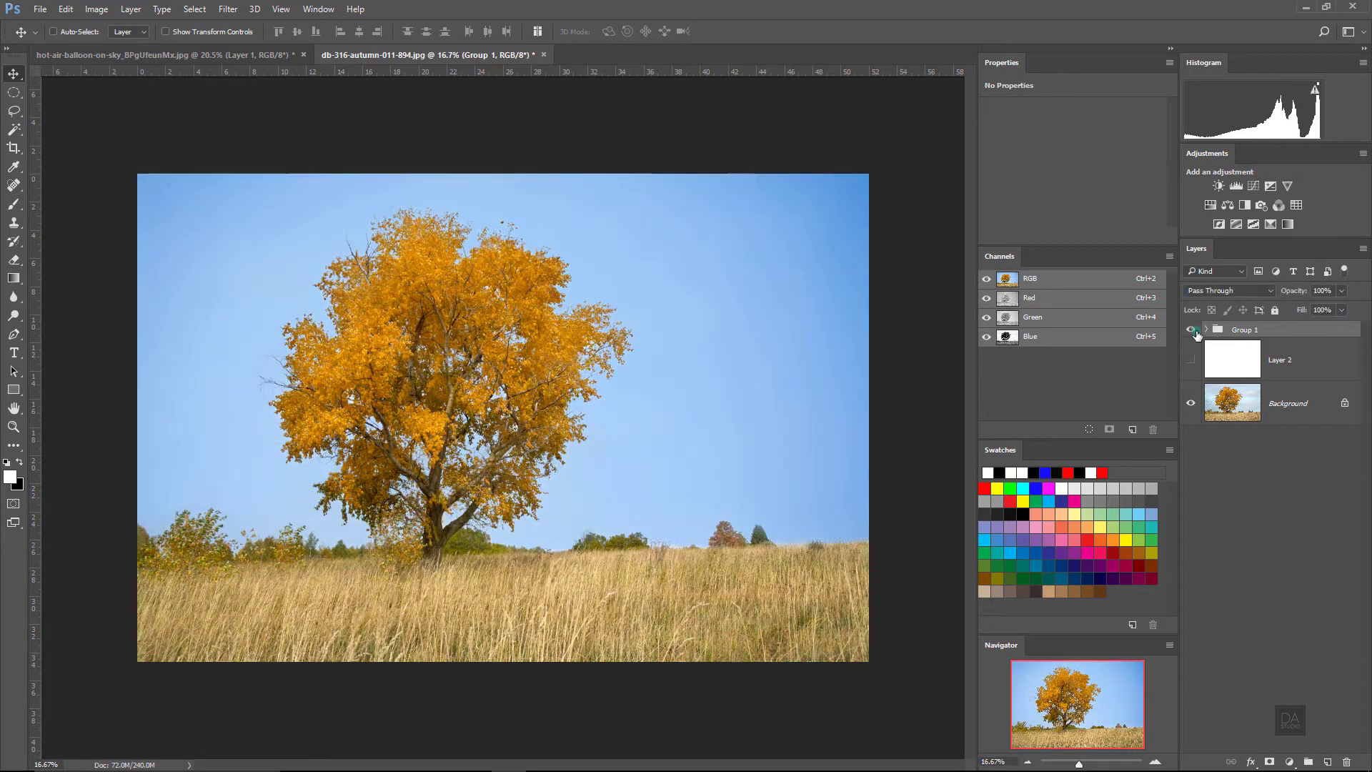
click(1192, 332)
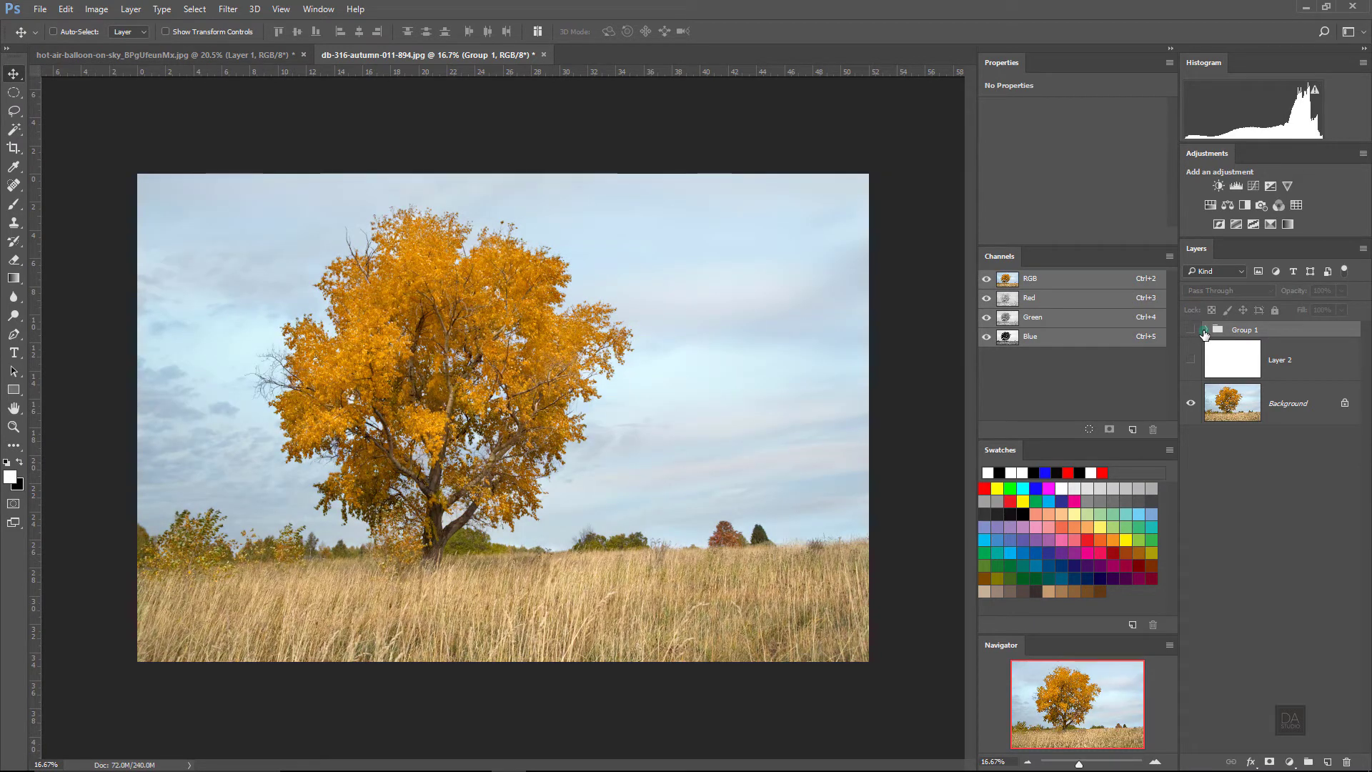
click(1193, 333)
click(1194, 333)
click(1192, 333)
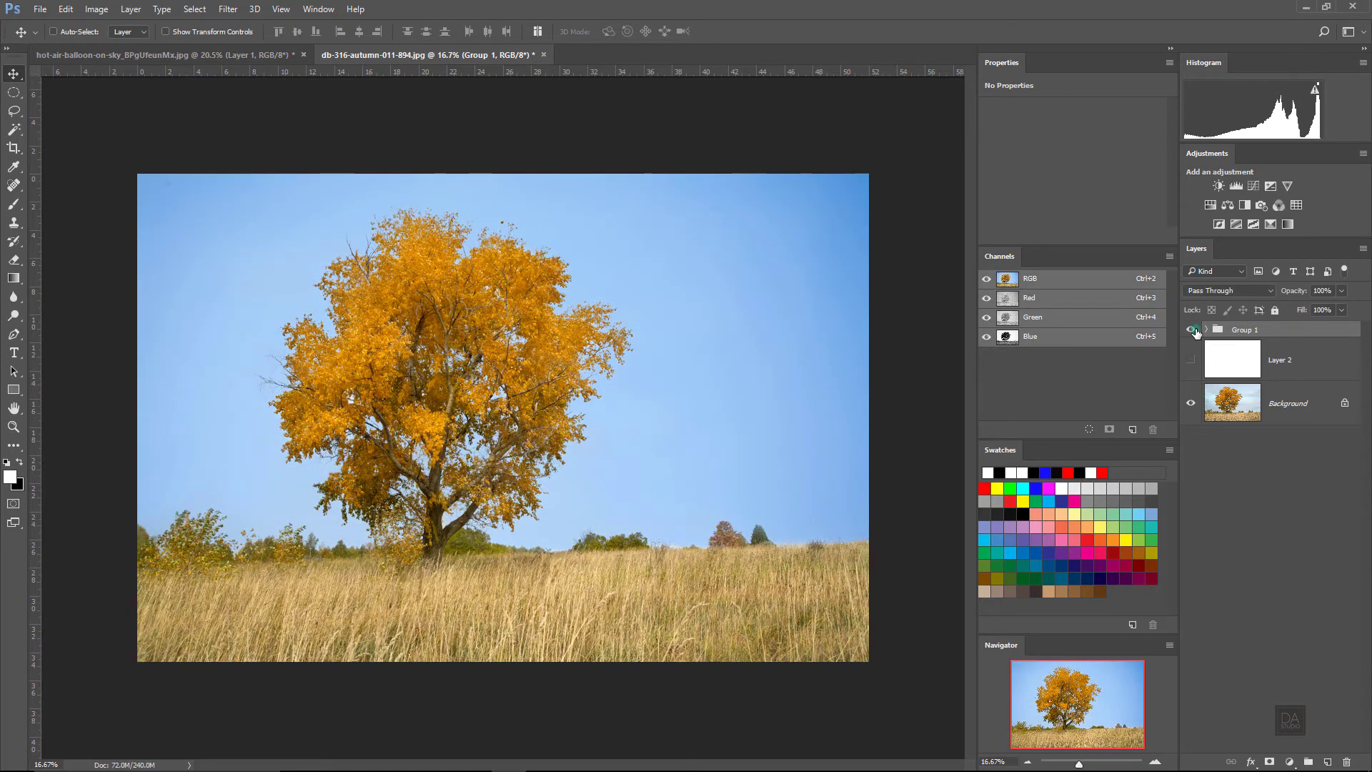
click(1198, 332)
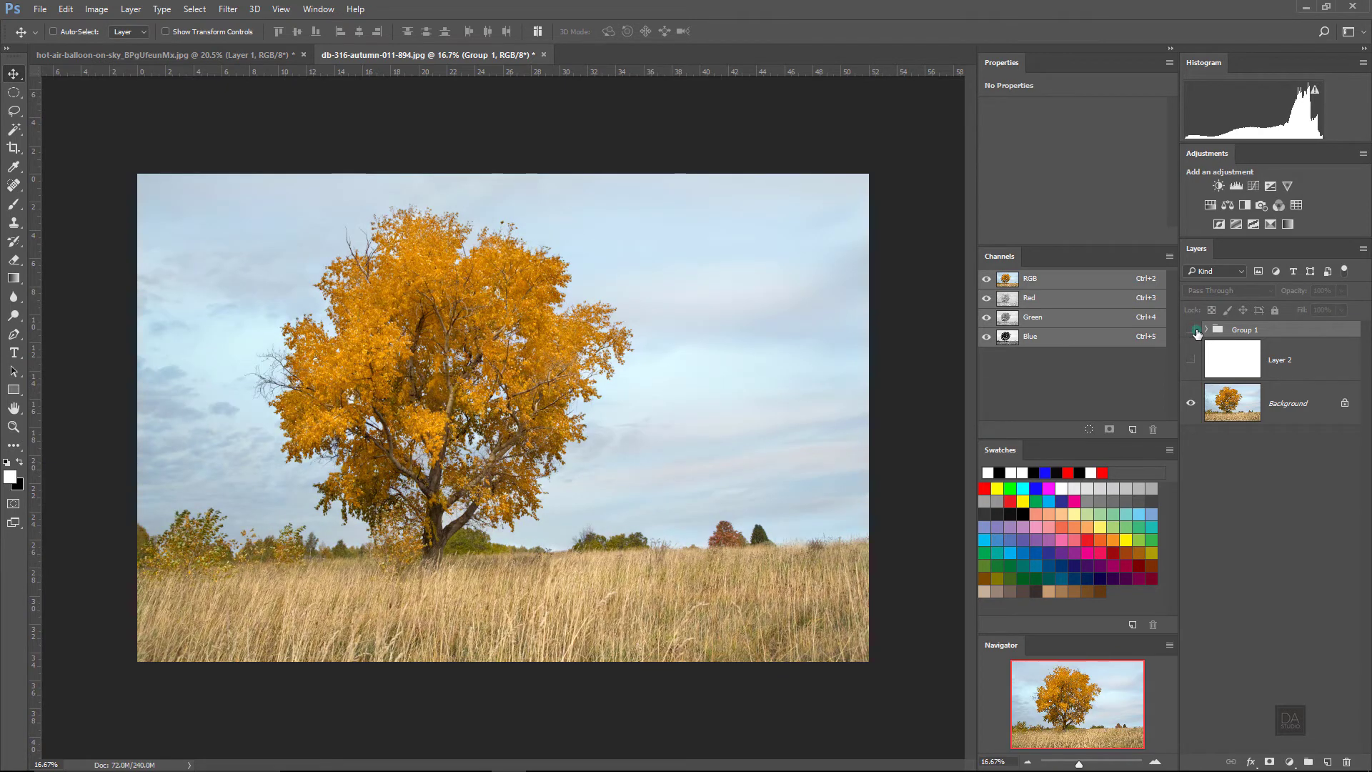
click(1198, 332)
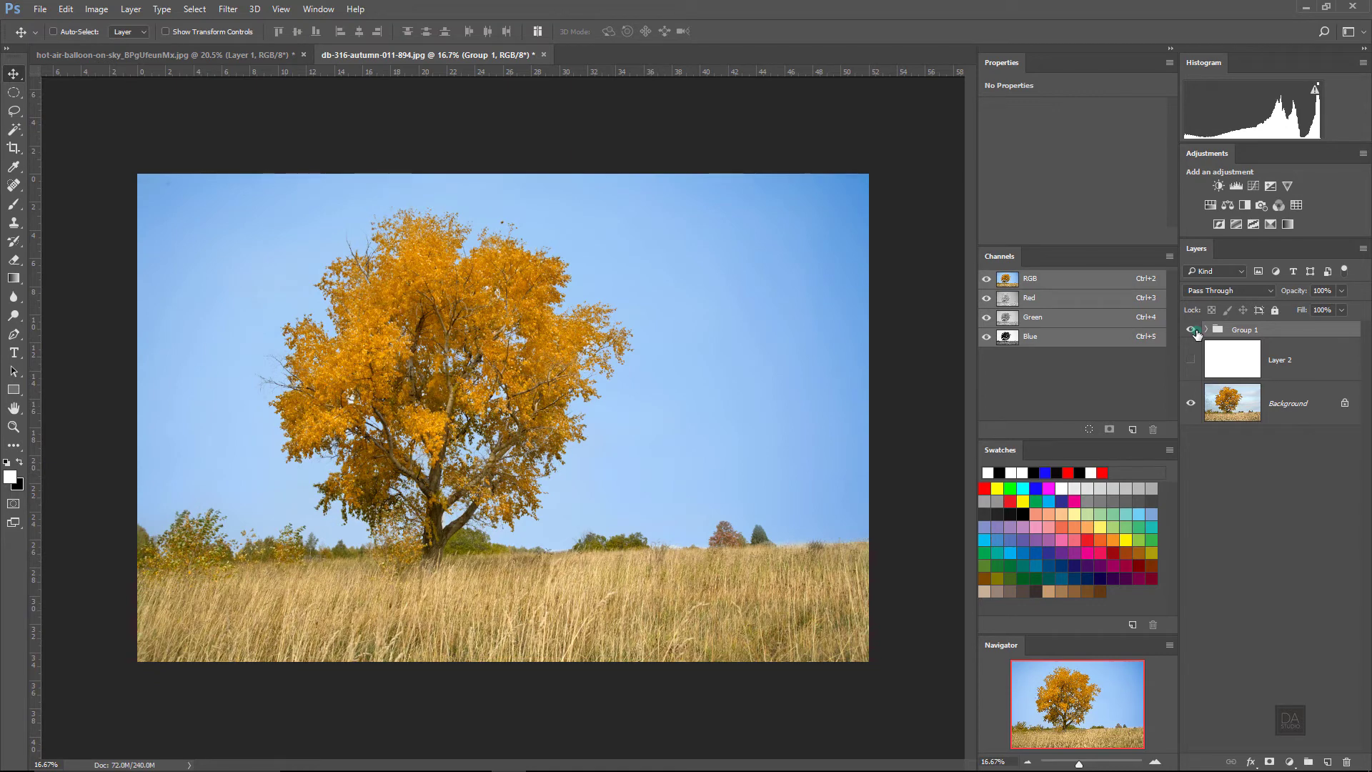